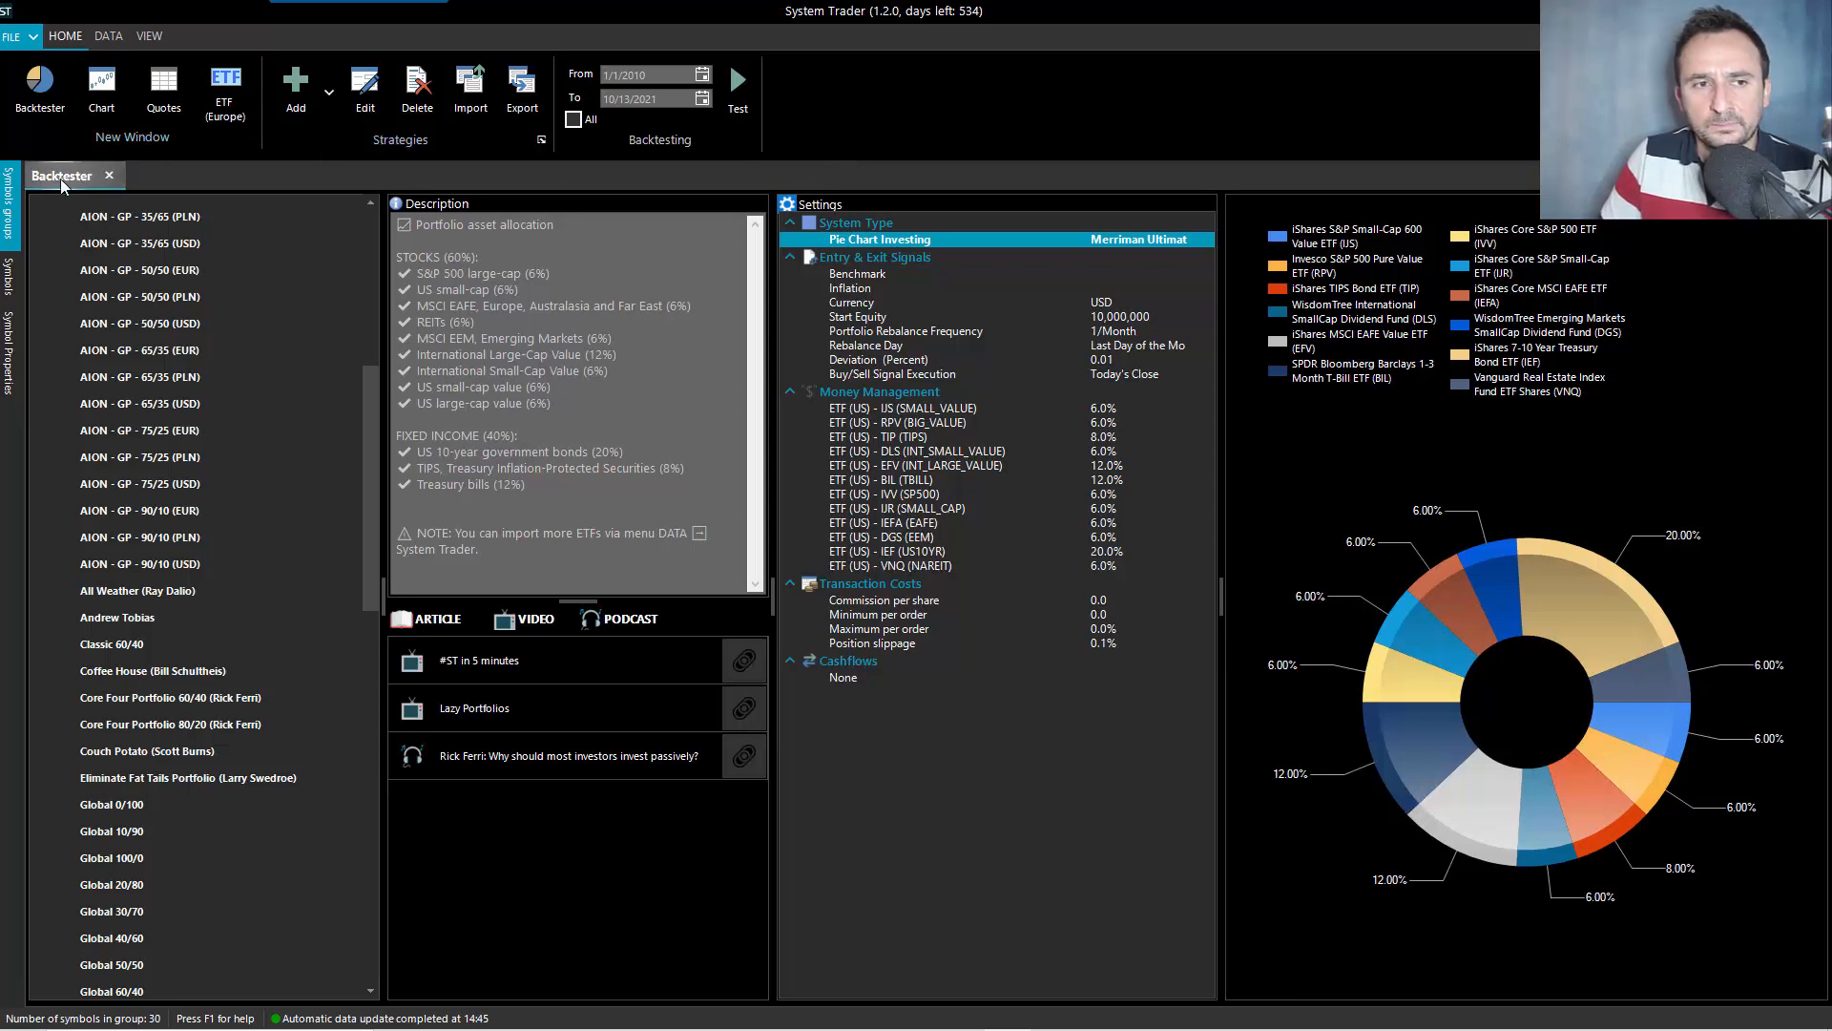
Create a new Pie Chart Investing strategy named 60/40 and review its default entry and exit settings
left_click(328, 102)
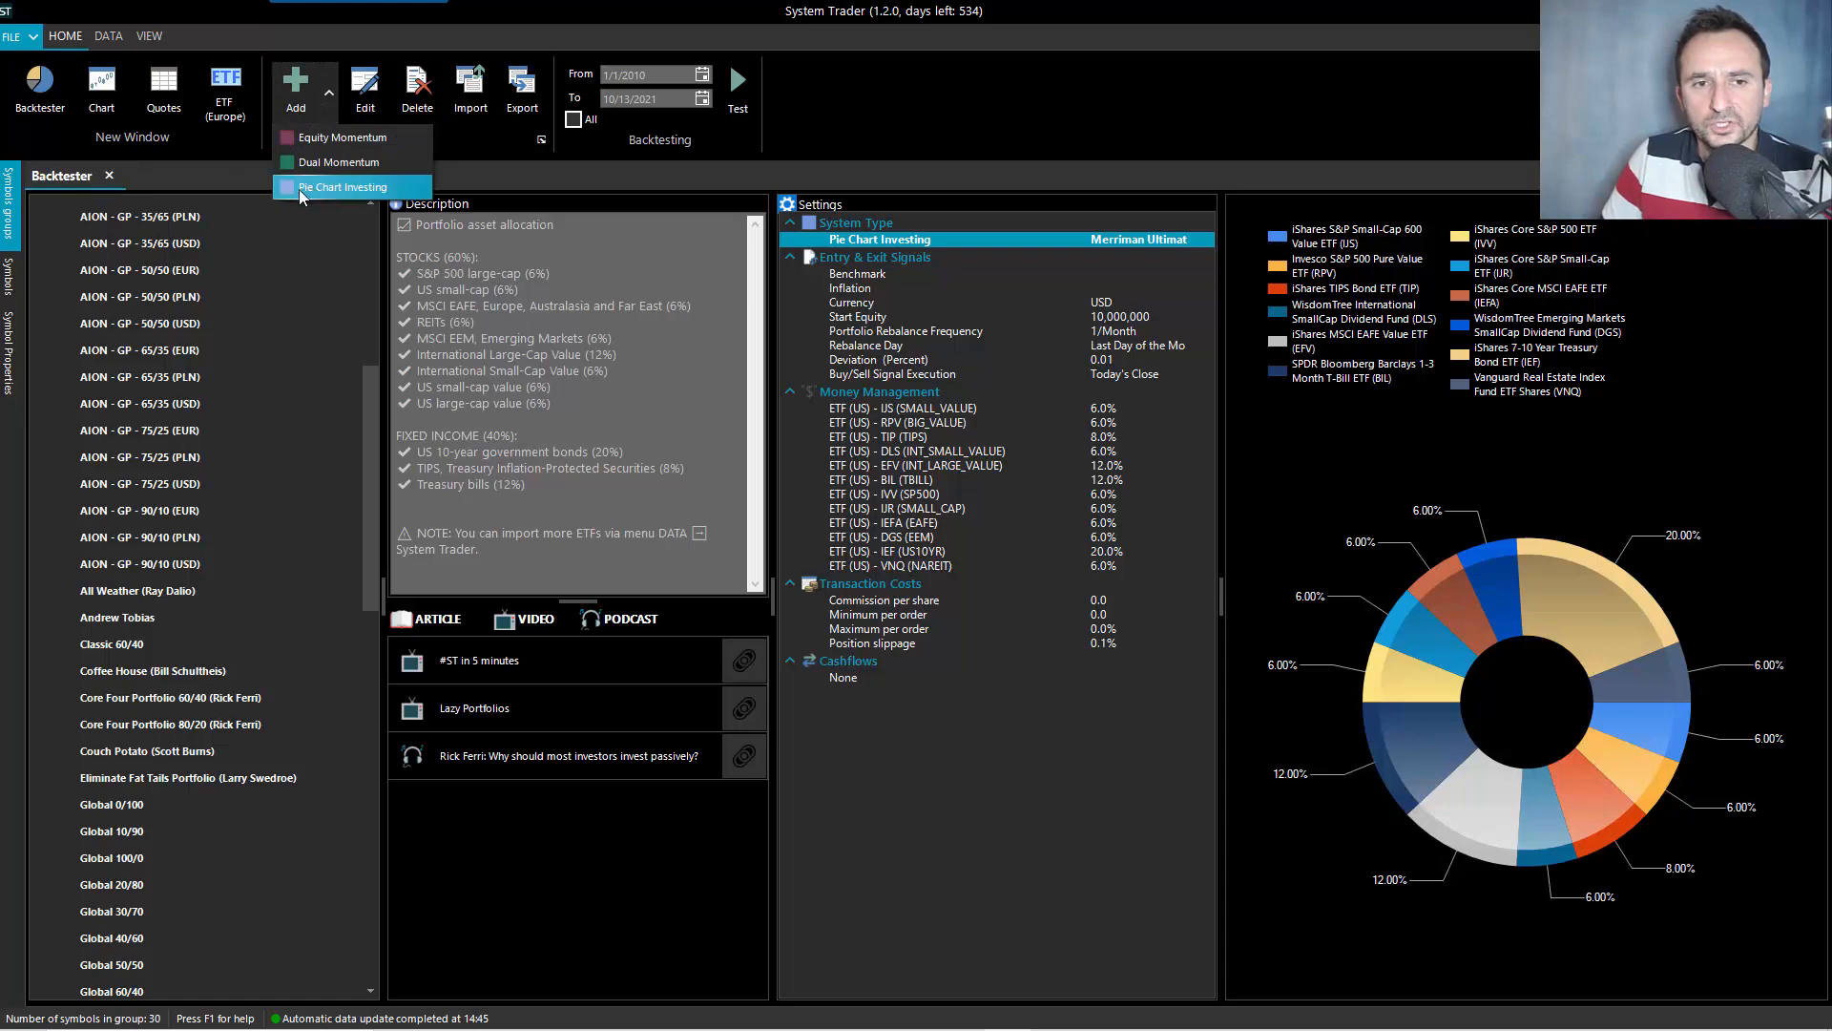
left_click(300, 189)
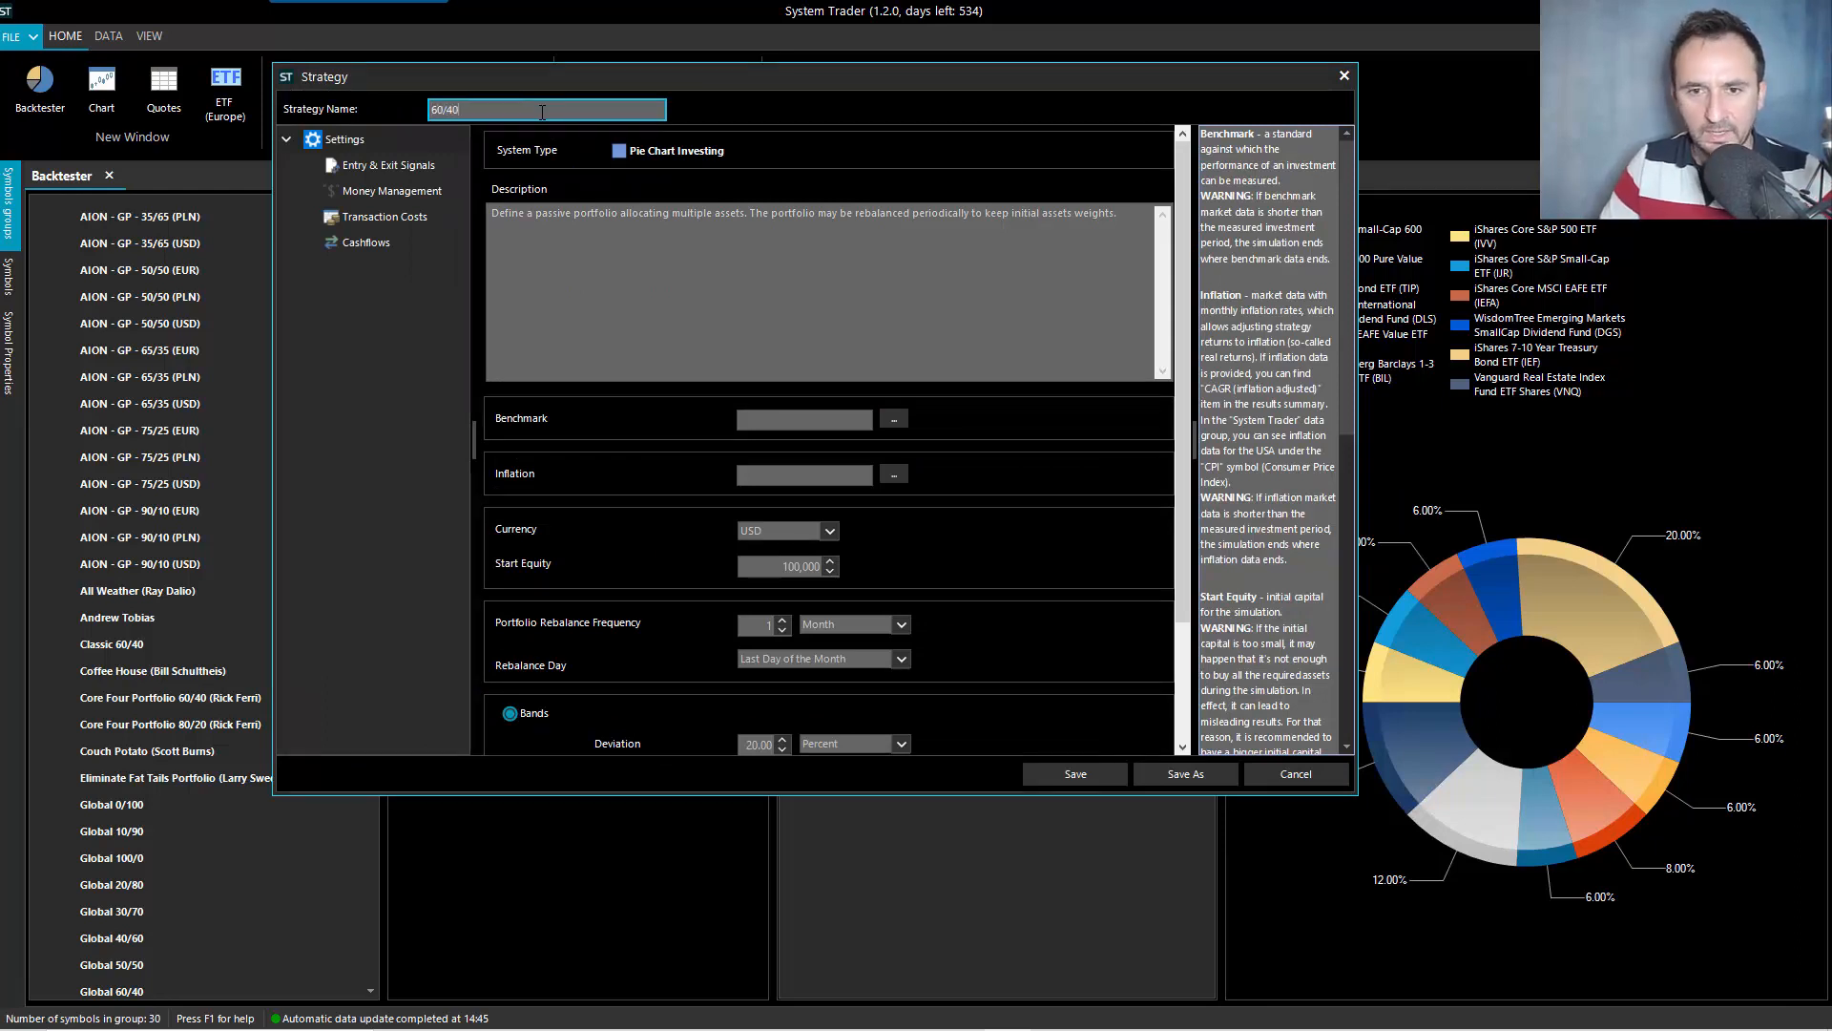
left_click_drag(1186, 196, 1187, 369)
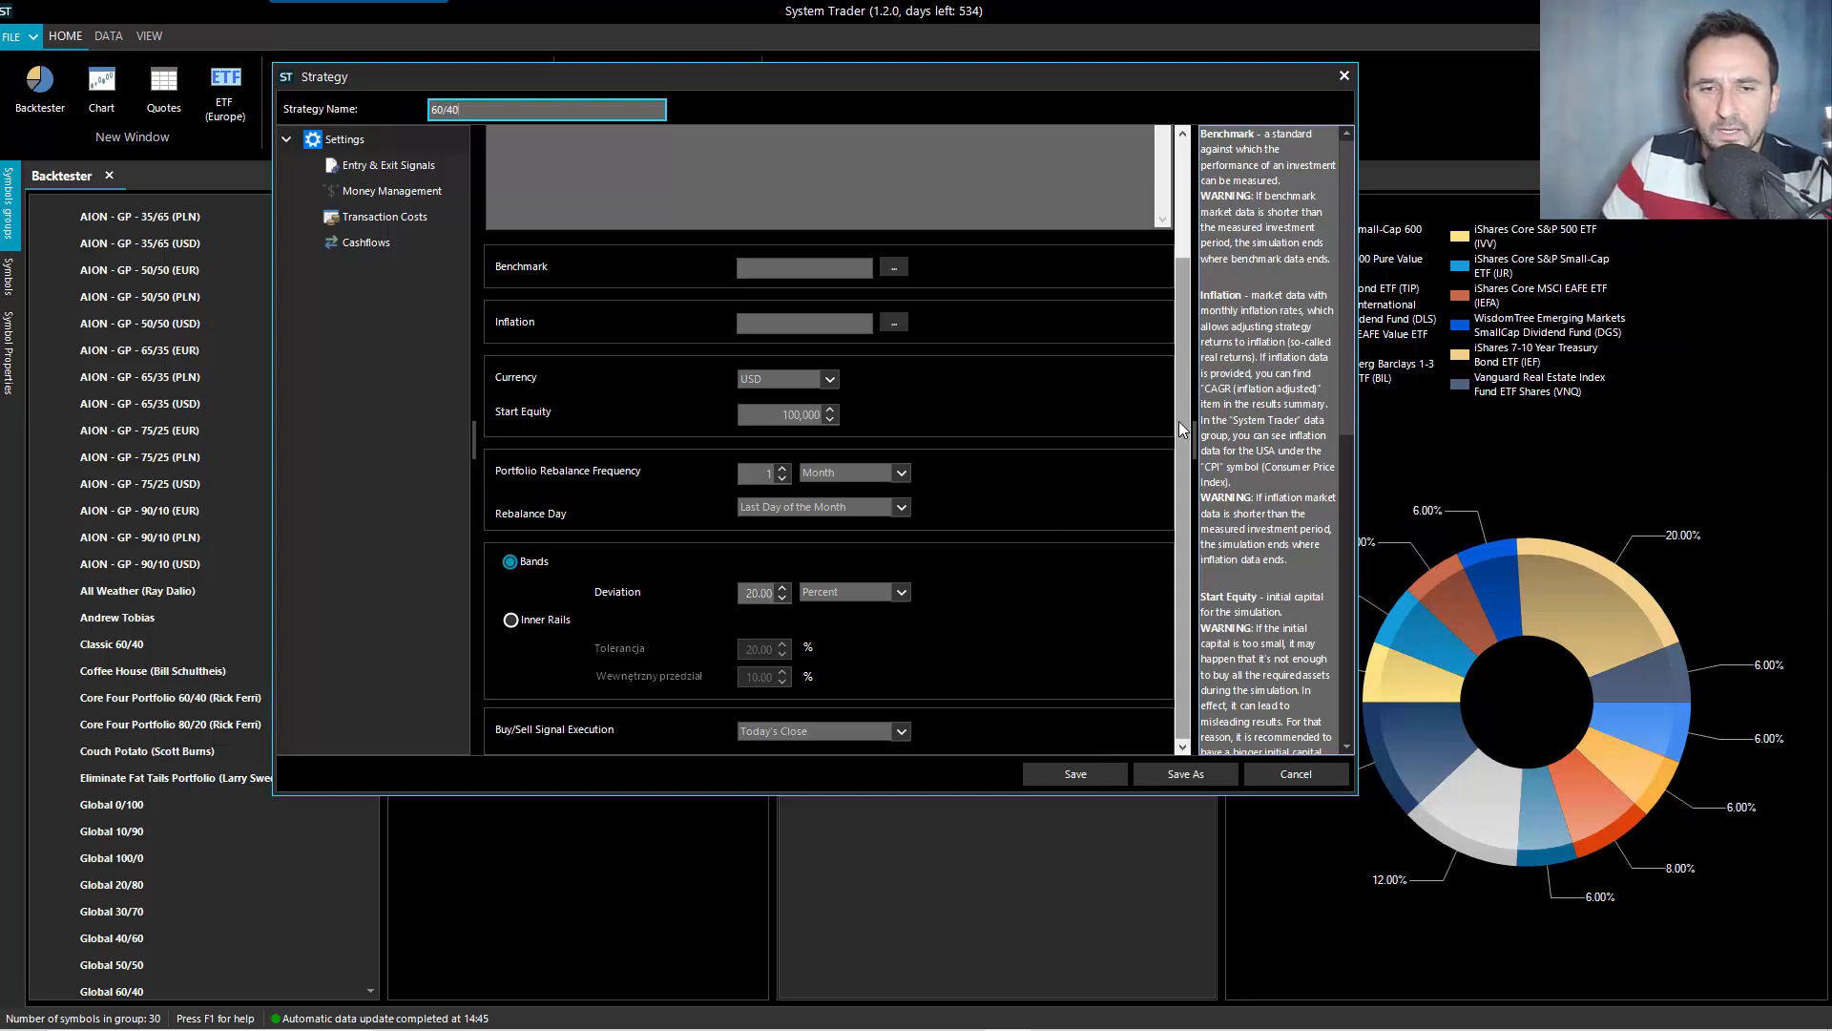
Add SPDR S&P 500 ETF Trust (SPY) from the ETF (US) group to the strategy's money management with a weight of 60
left_click(374, 192)
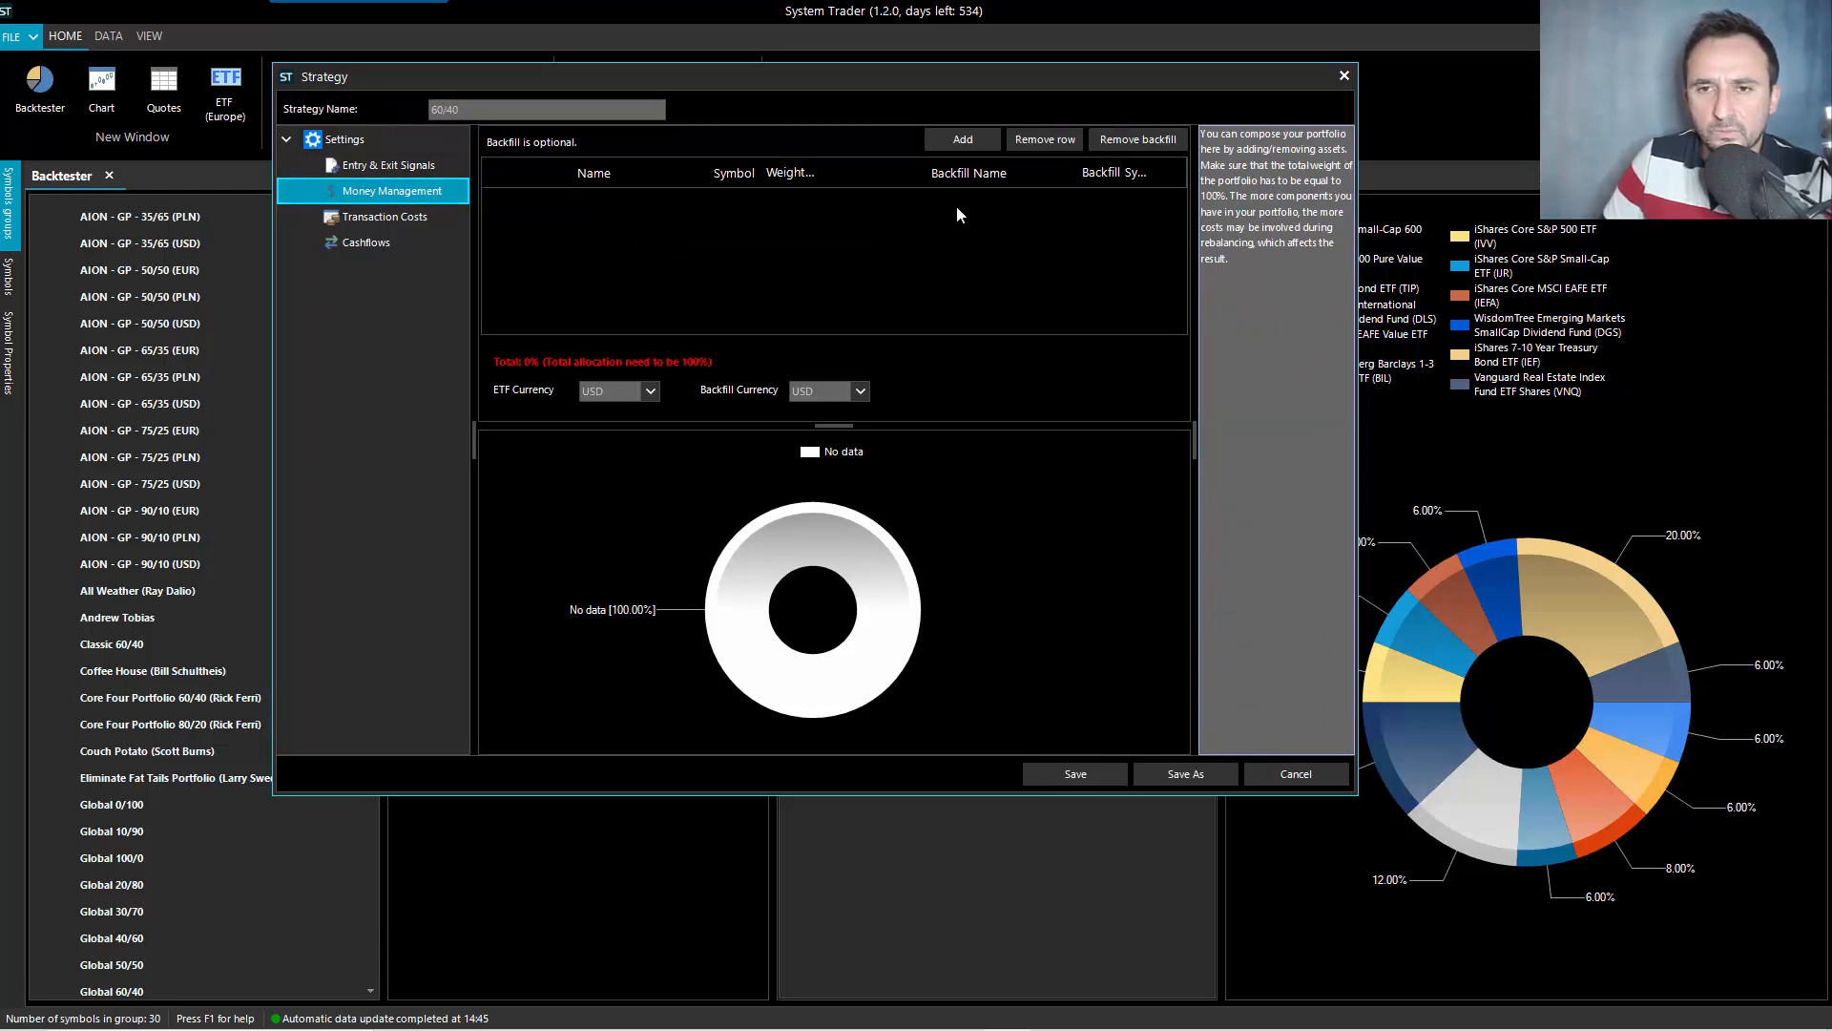
left_click(954, 143)
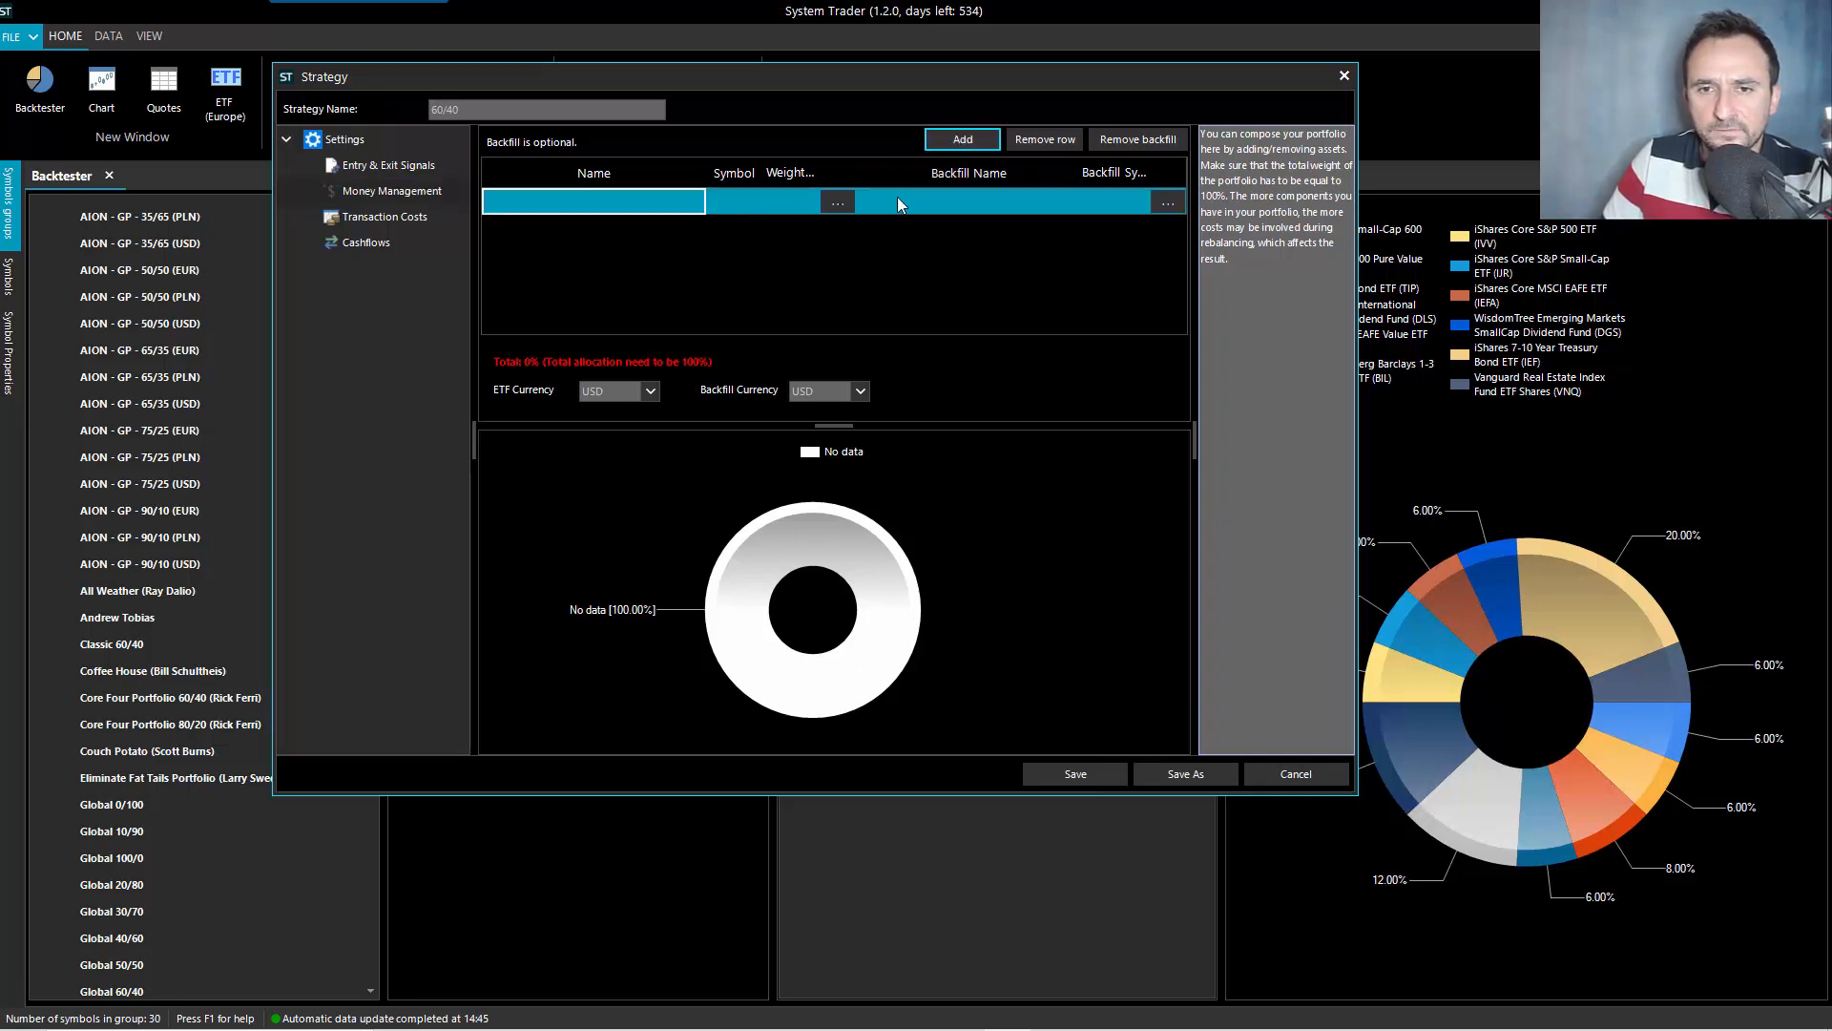
left_click(836, 202)
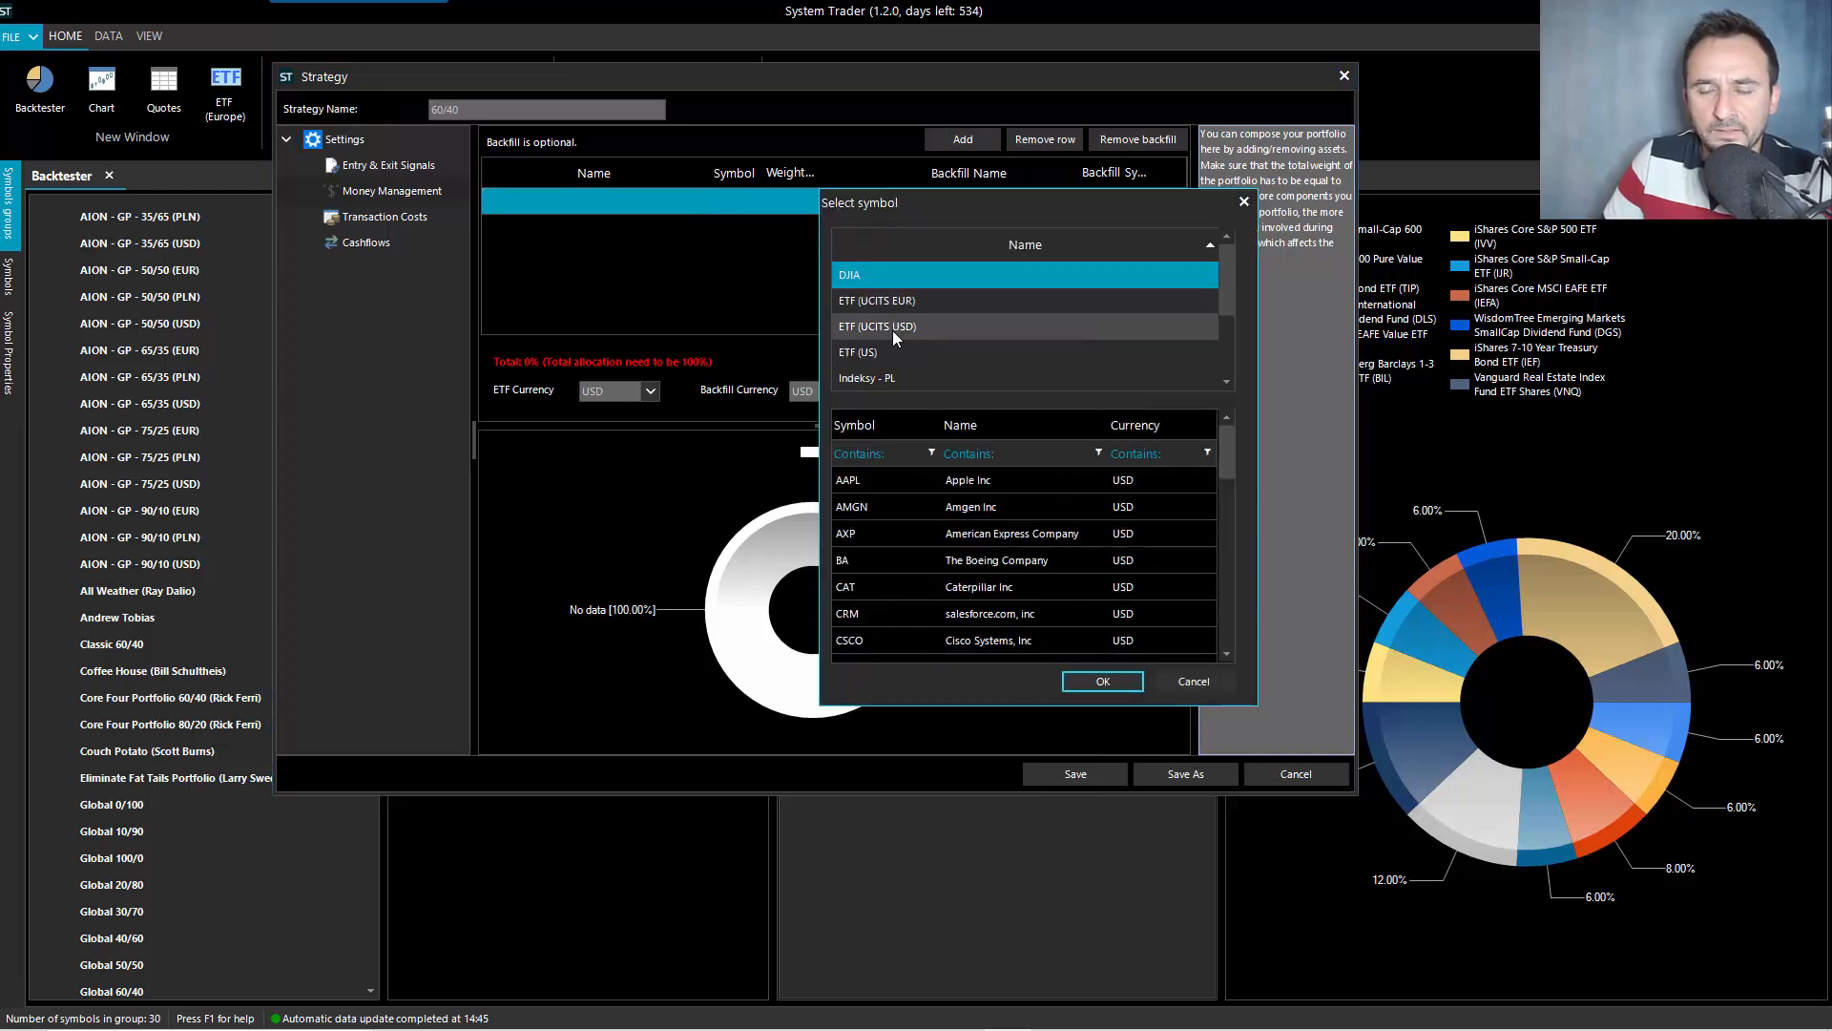
left_click(950, 355)
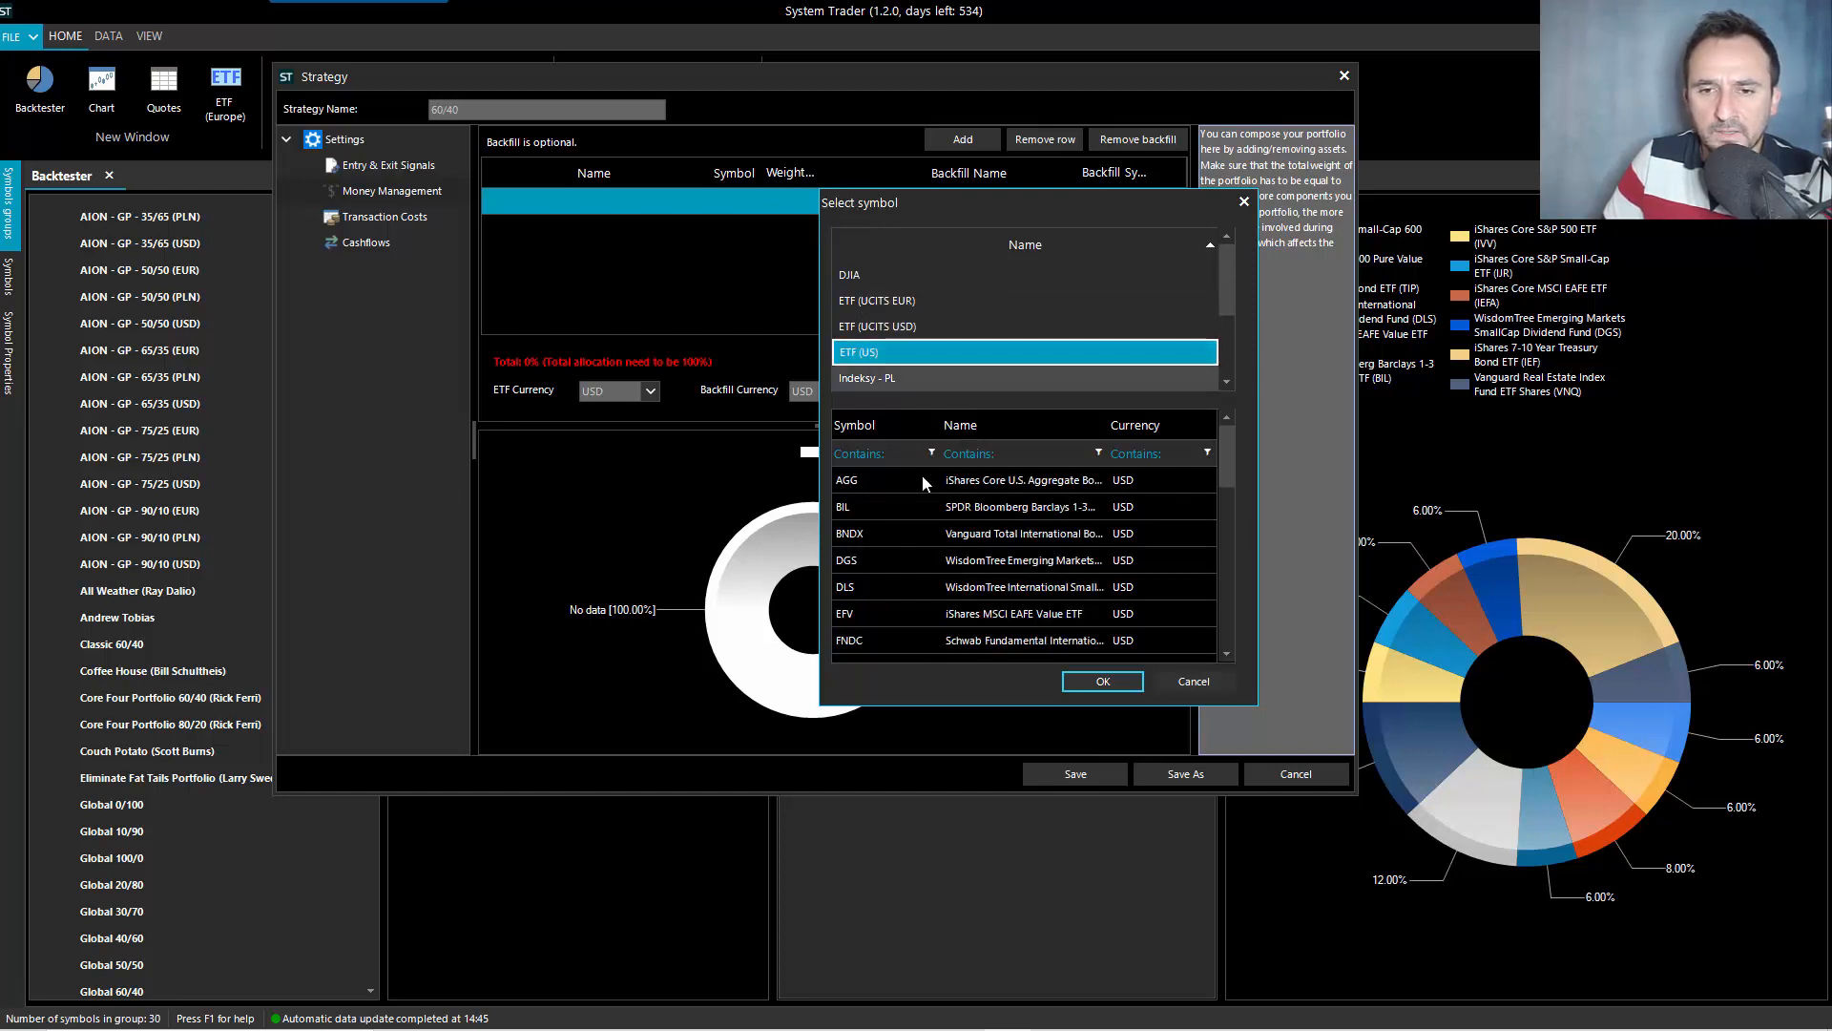
scroll(893, 570, "down", 5)
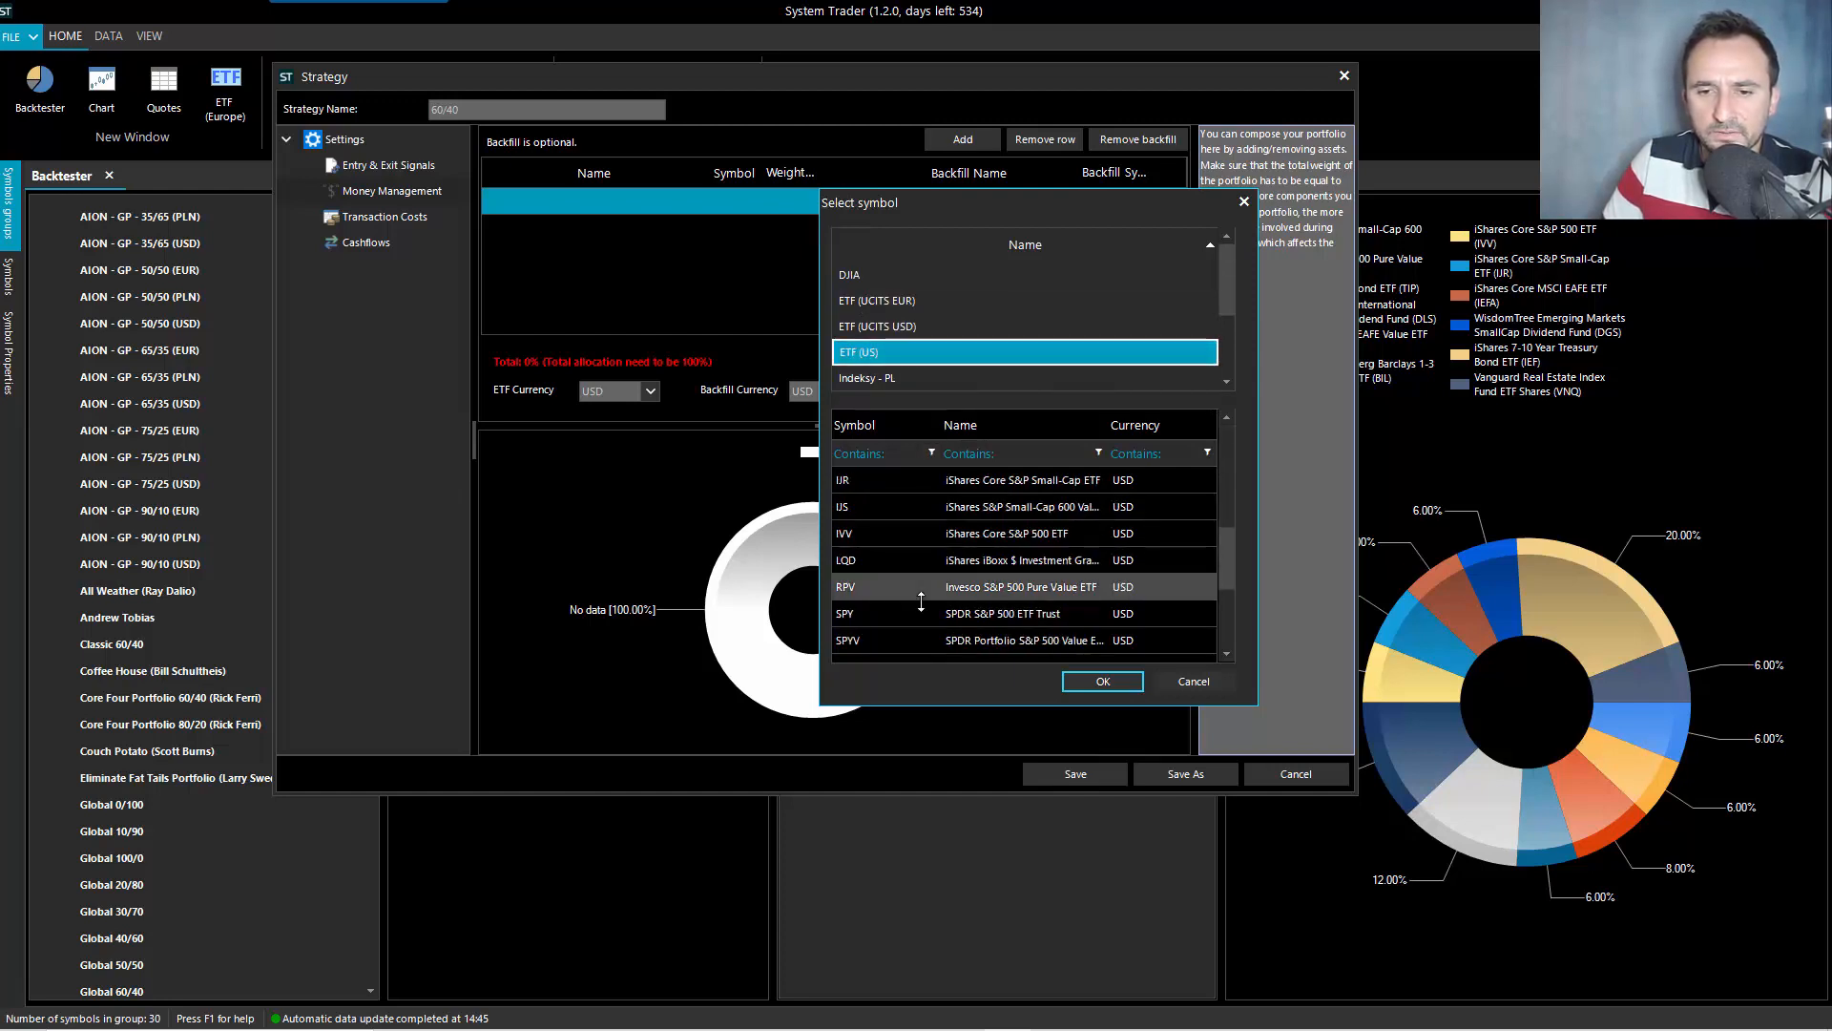
left_click(862, 612)
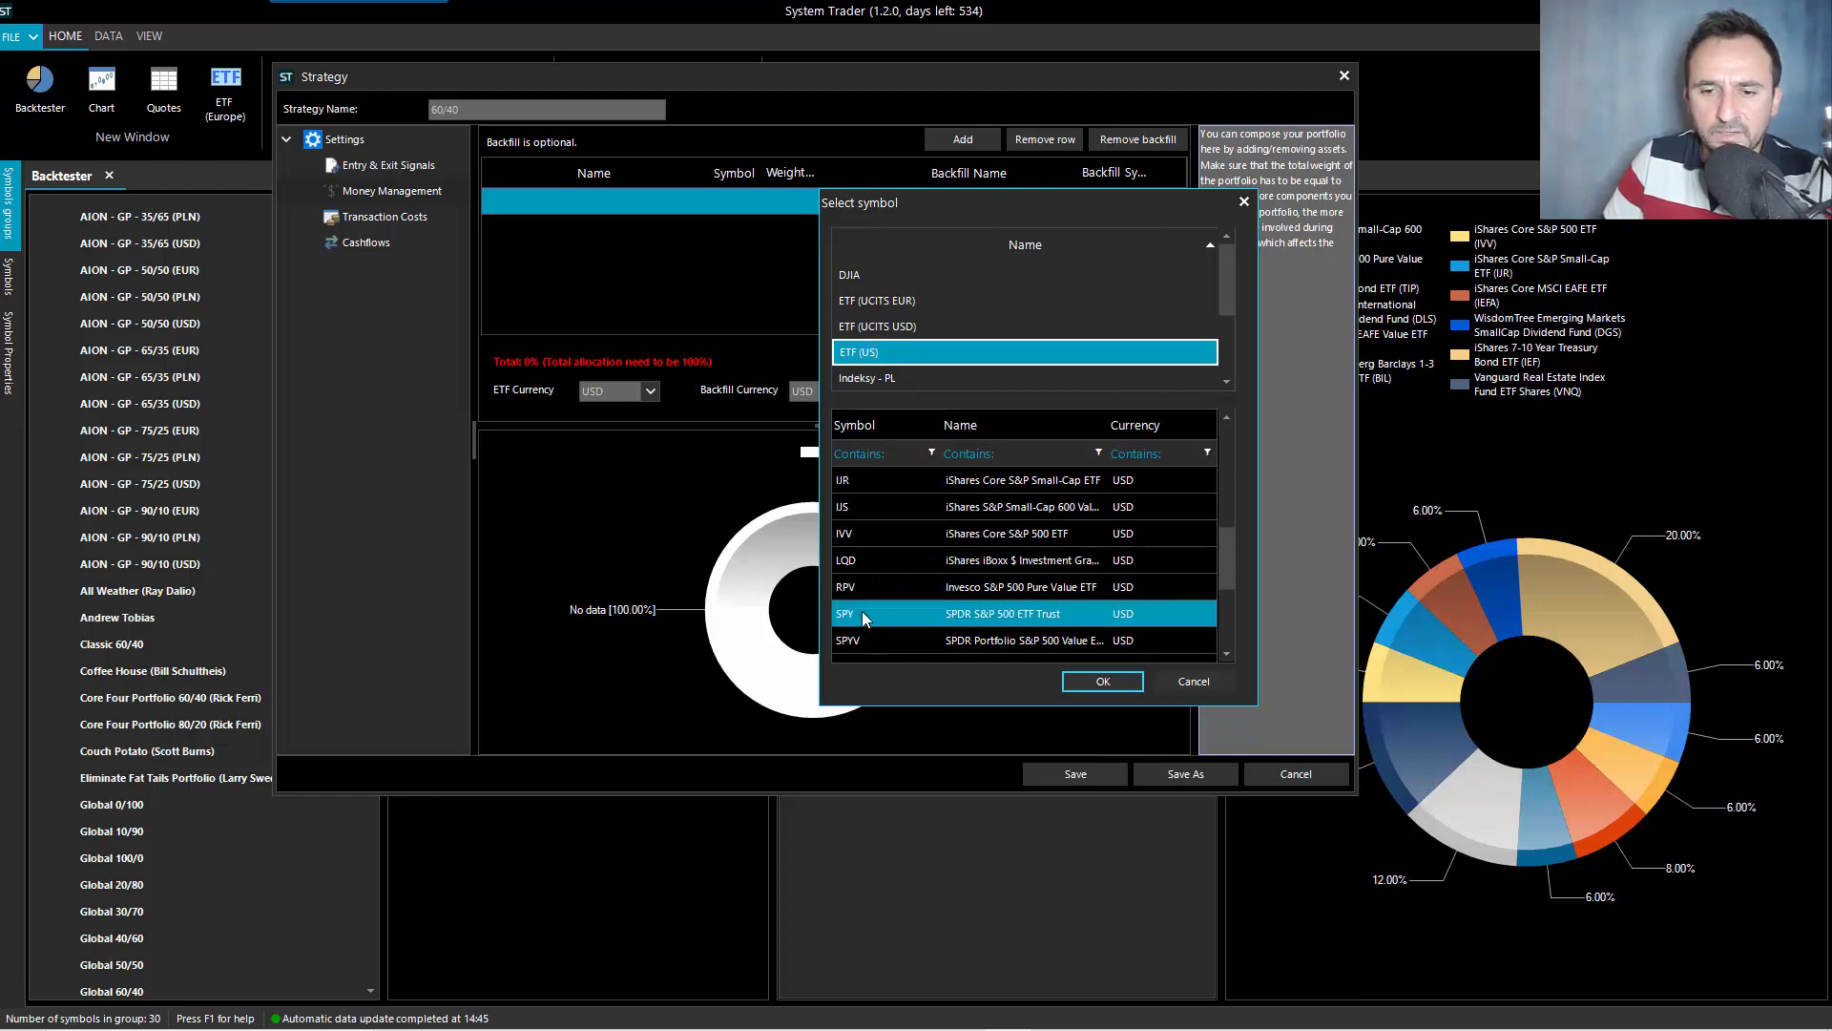
left_click(1082, 684)
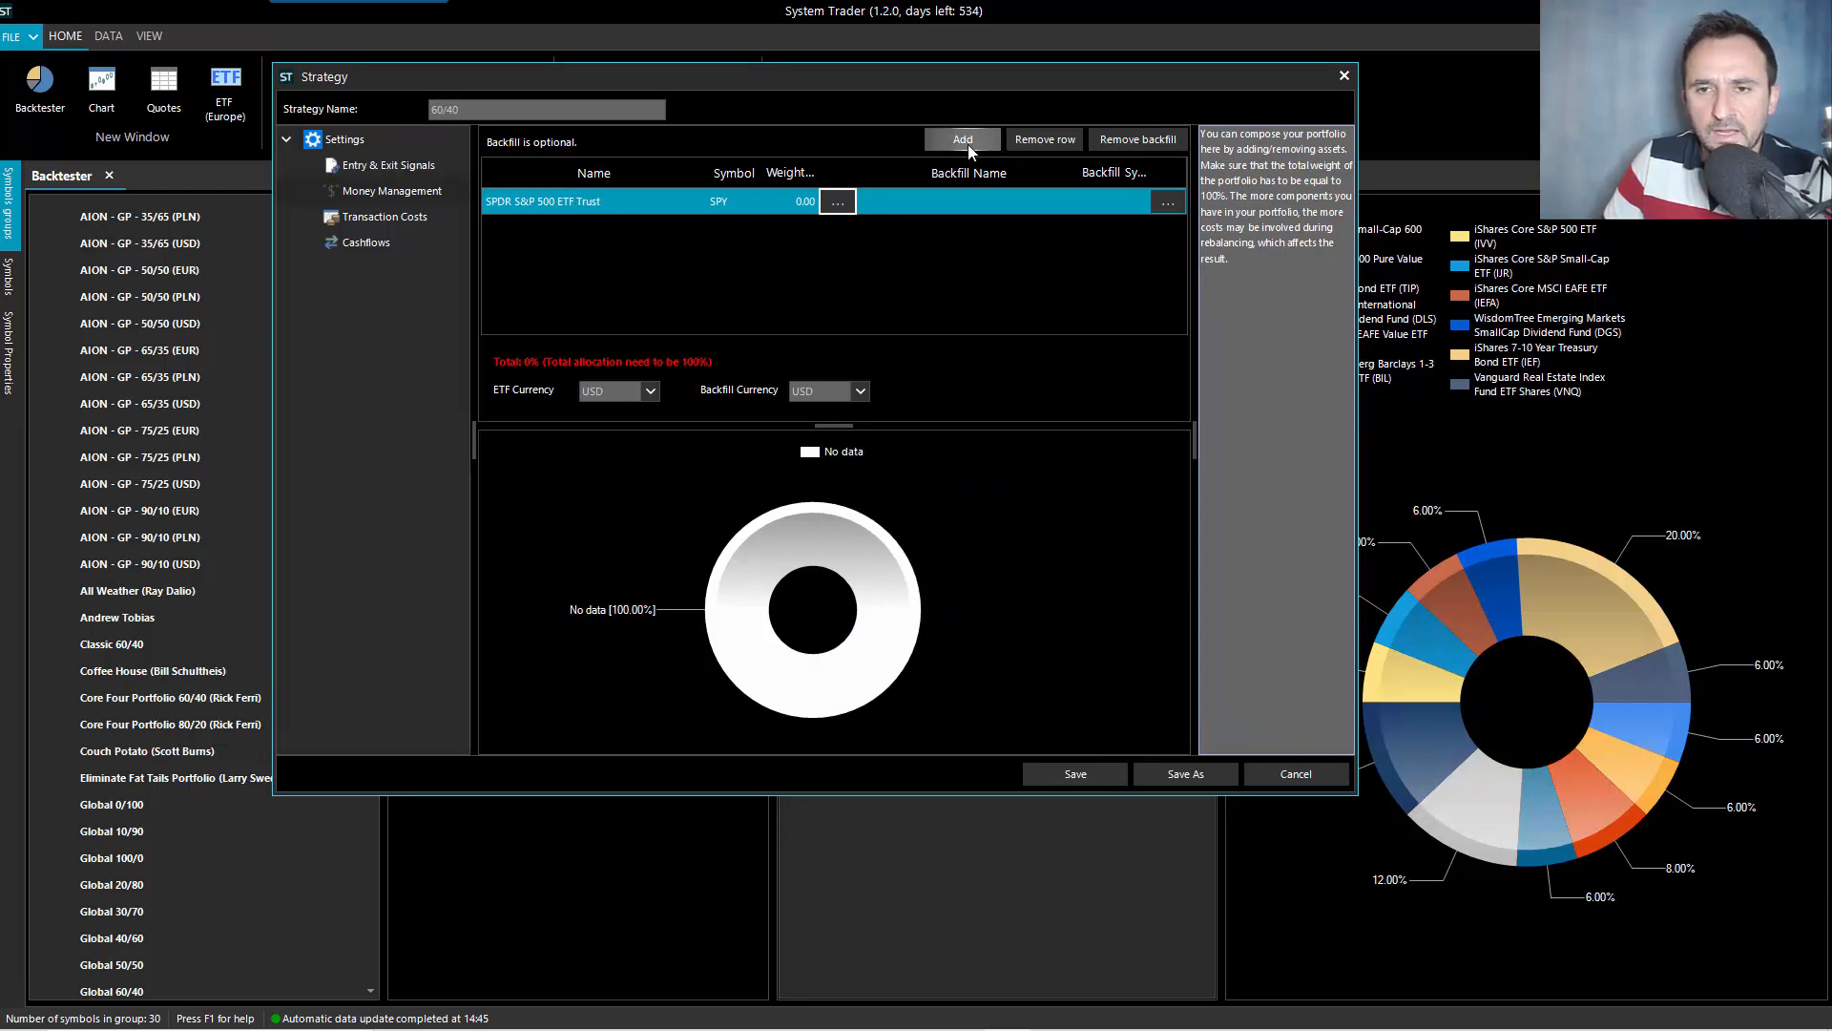
left_click(803, 203)
type("60")
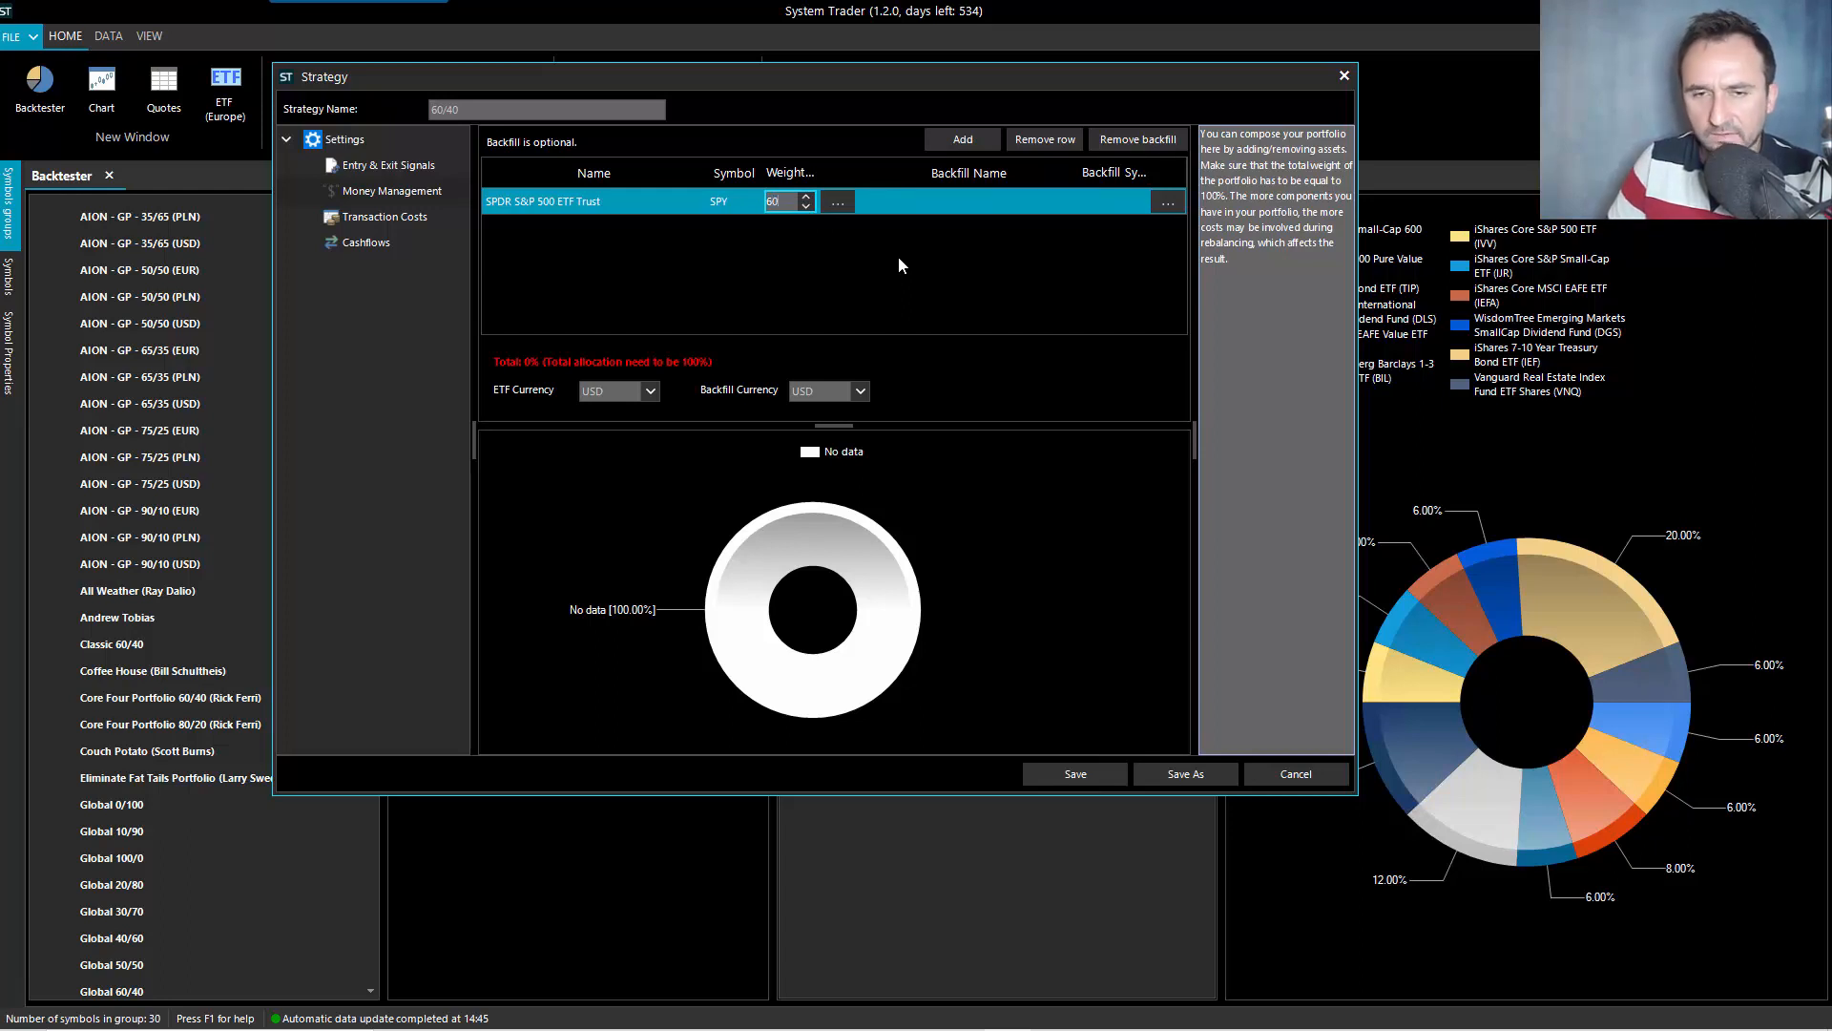
left_click(897, 256)
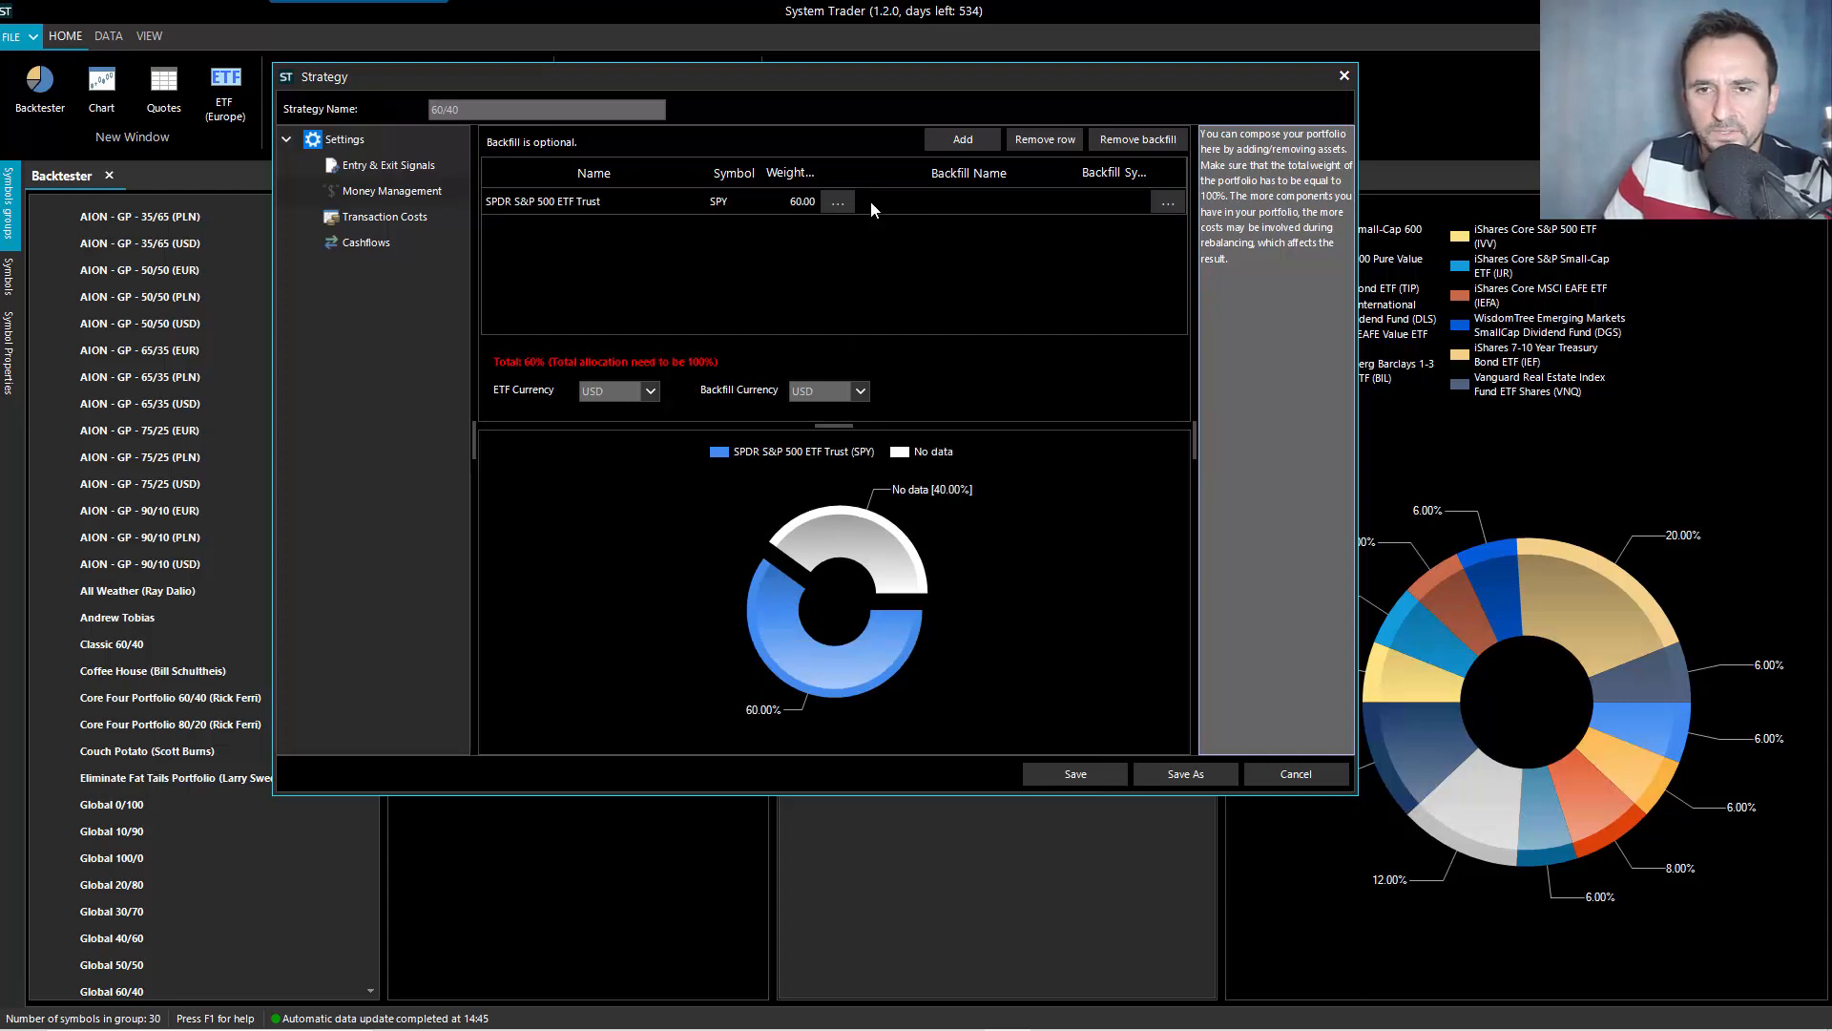
Add iShares 7-10 Year Treasury Bond ETF (IEF) from the ETF (US) group as the second asset with a weight of 40
left_click(954, 135)
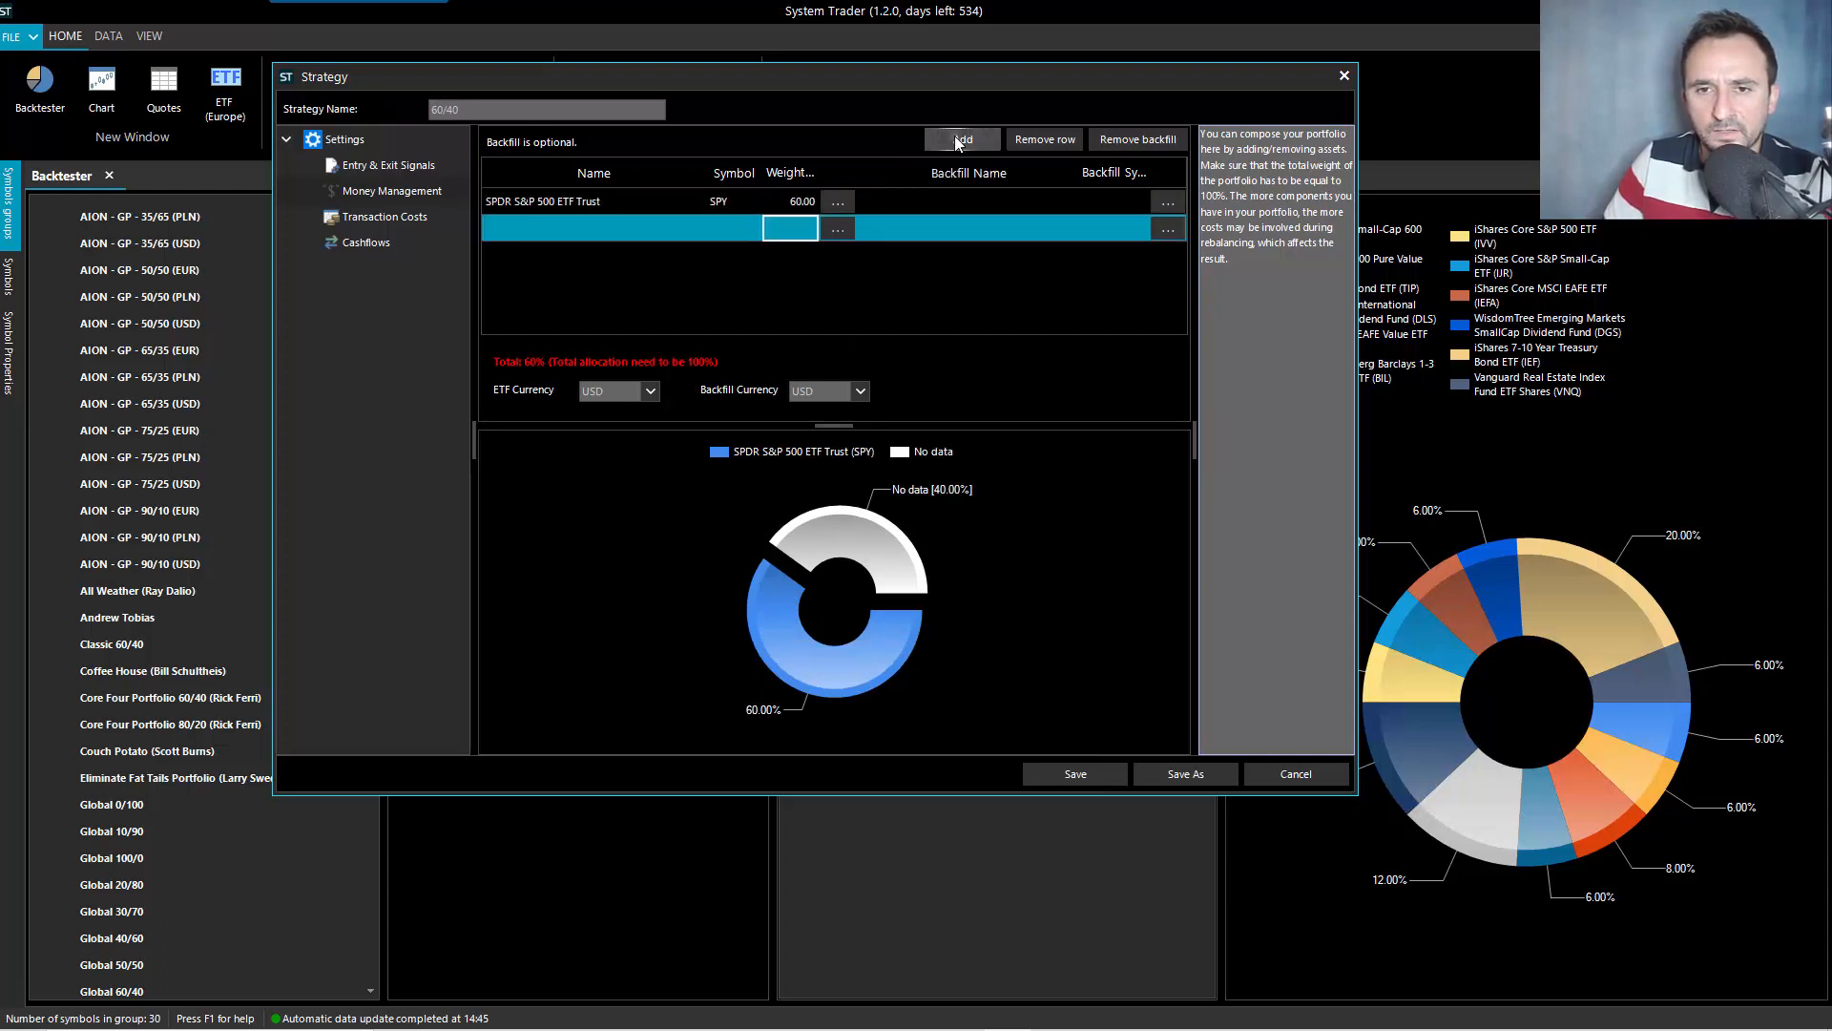
left_click(838, 230)
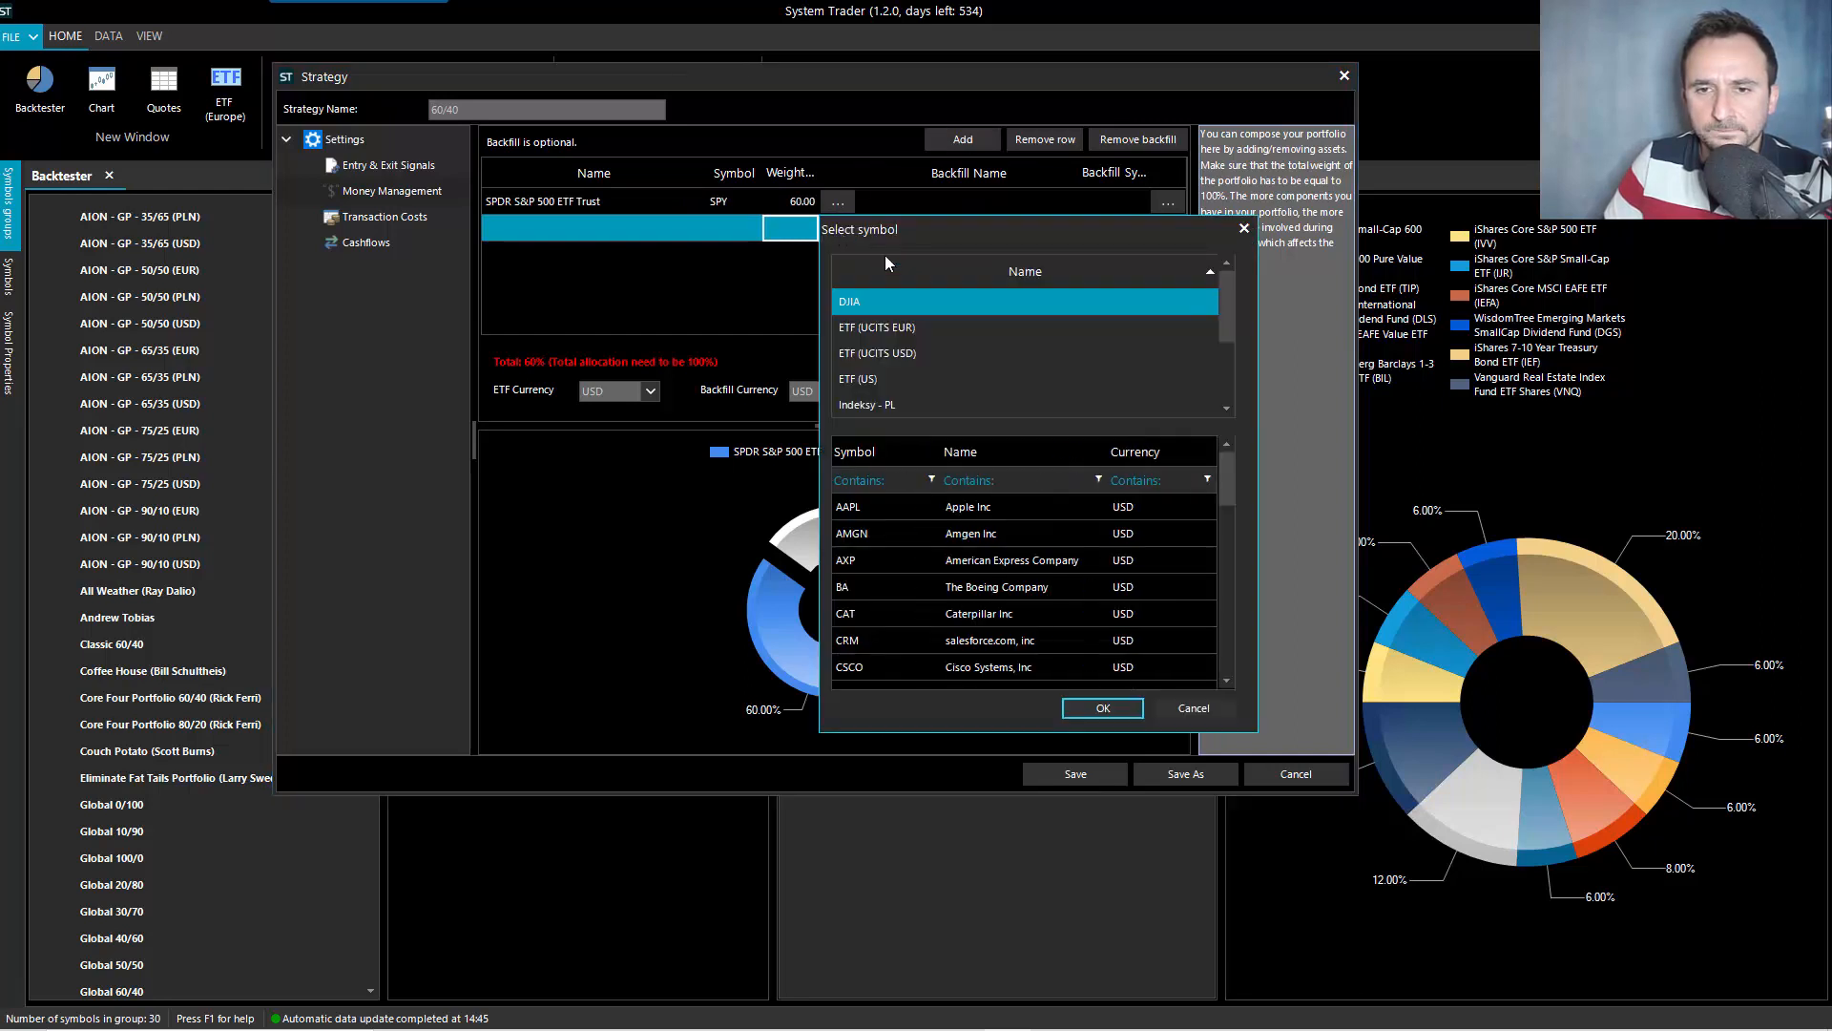
left_click(891, 380)
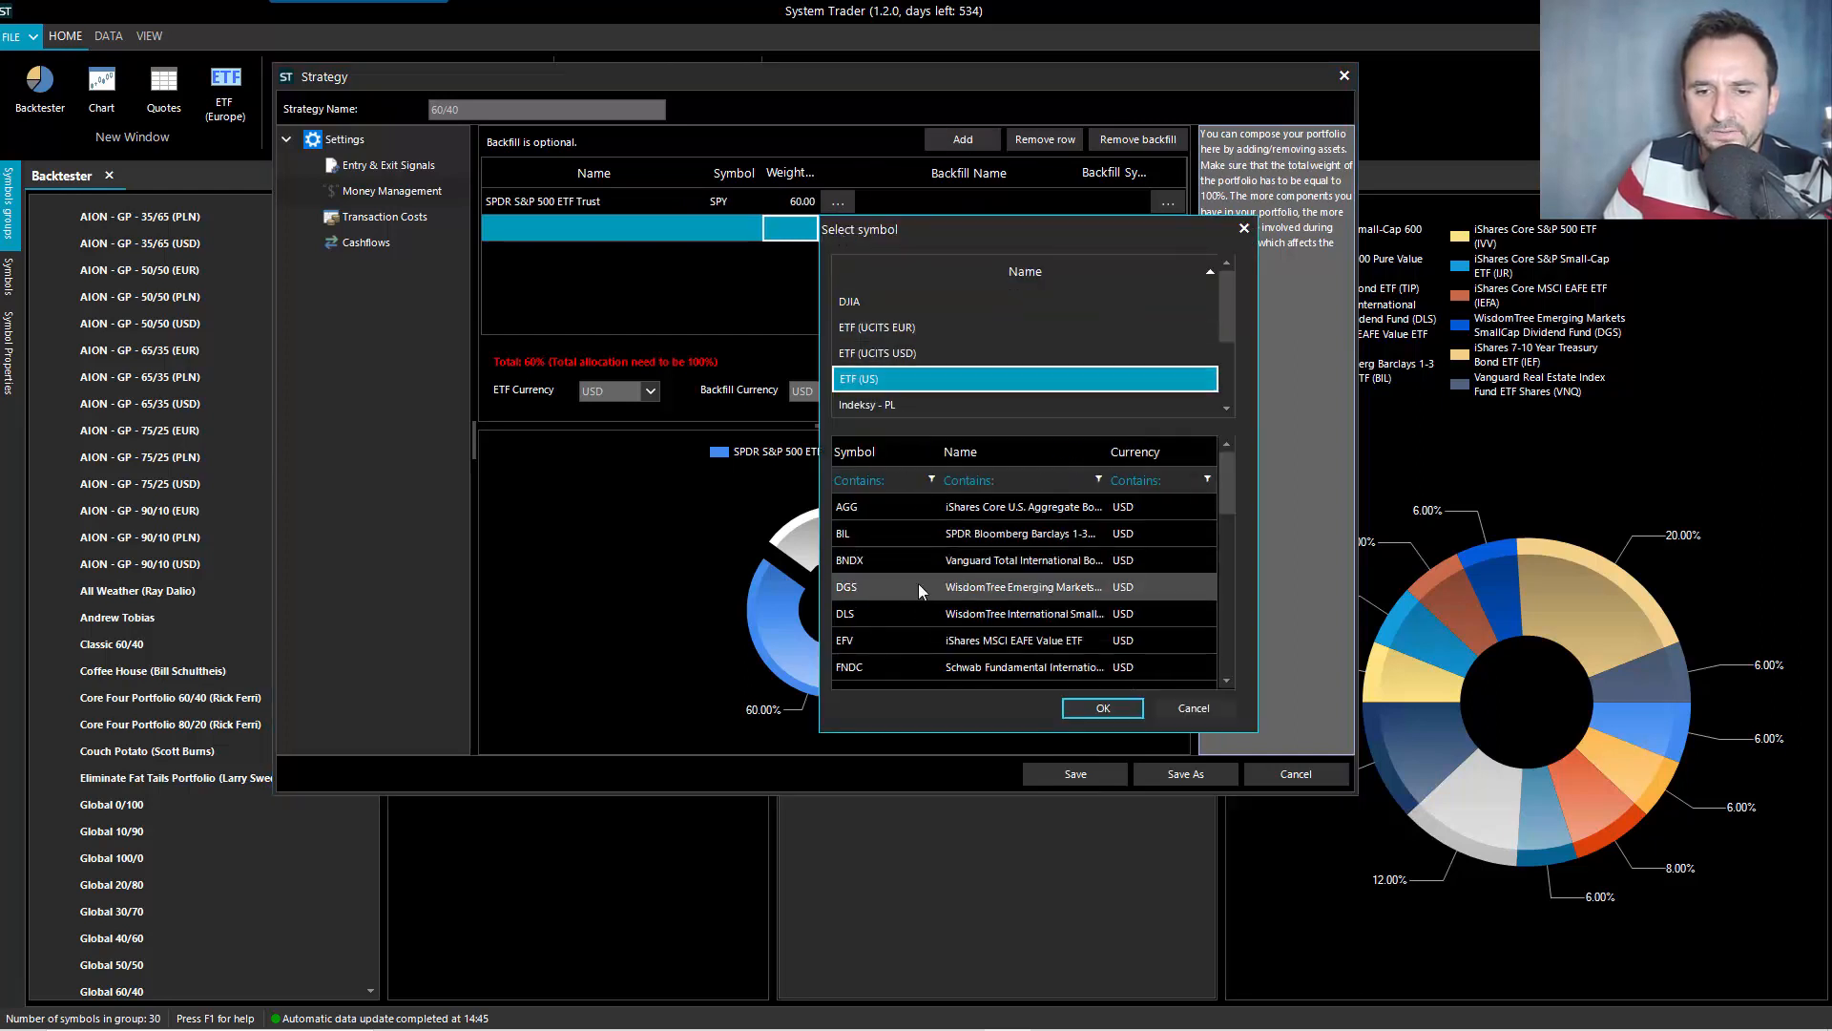
scroll(918, 589, "down", 2)
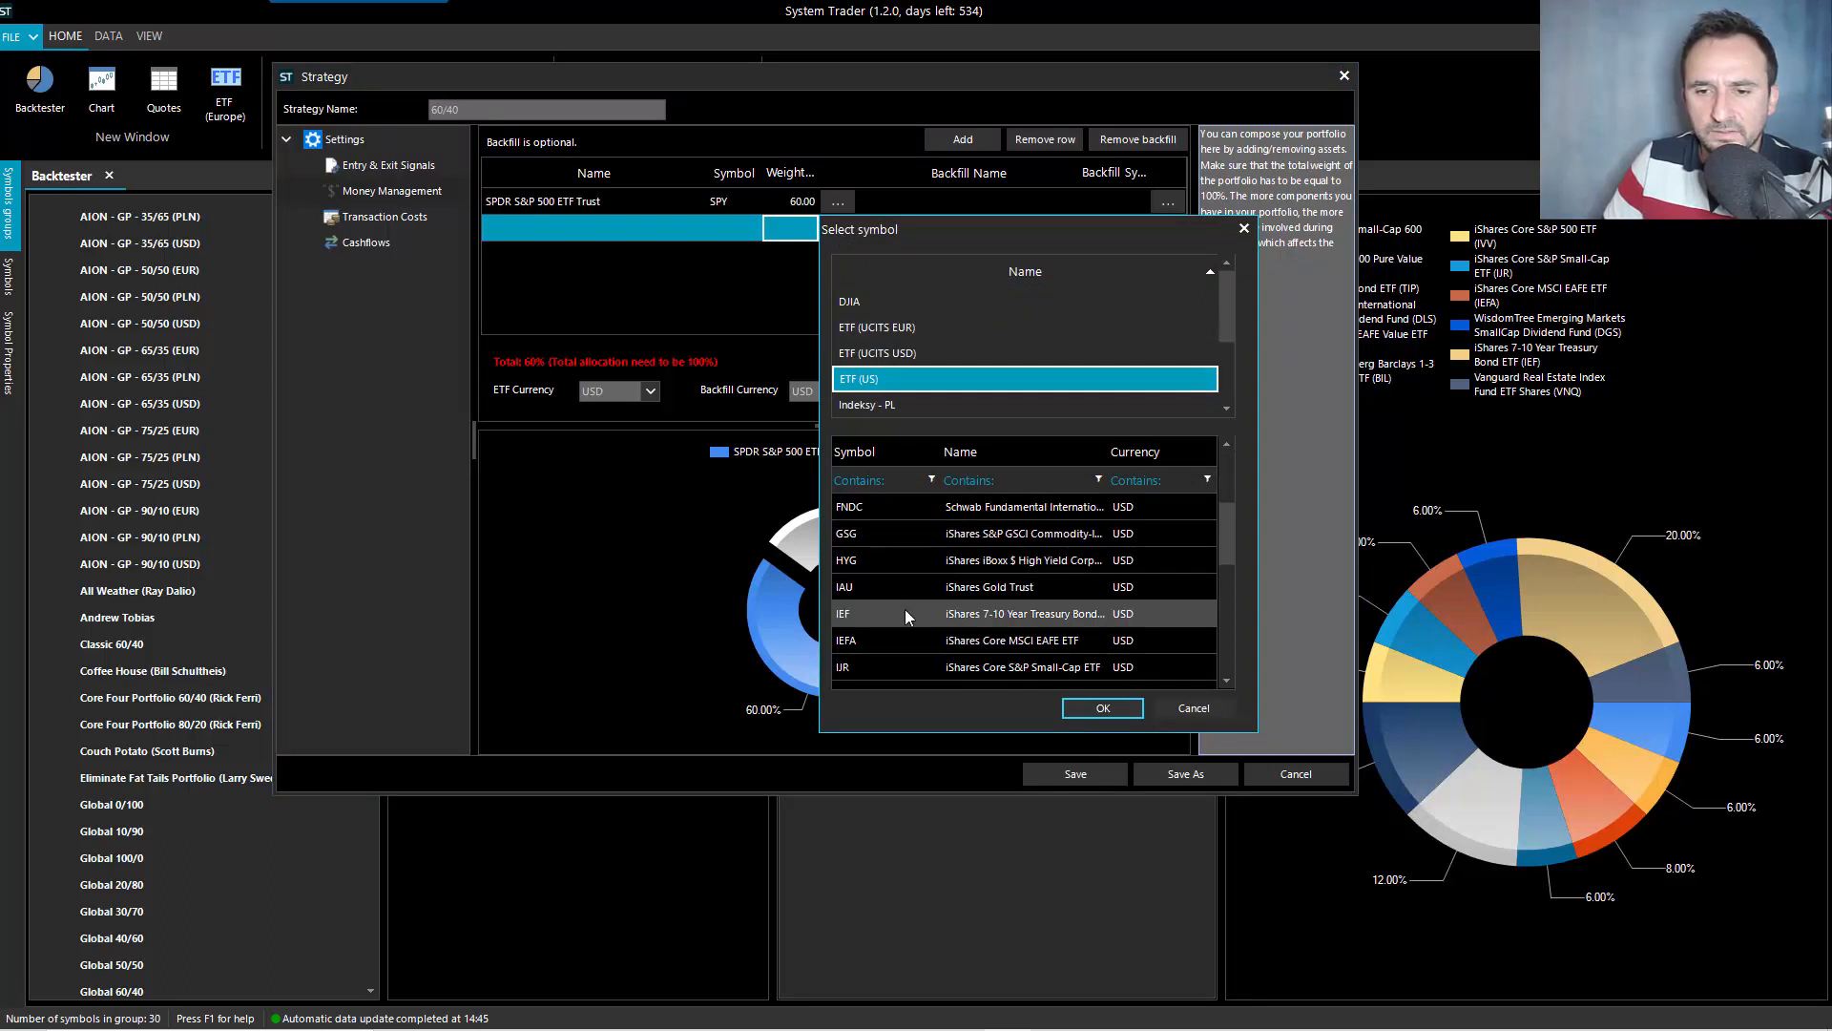
left_click(1012, 619)
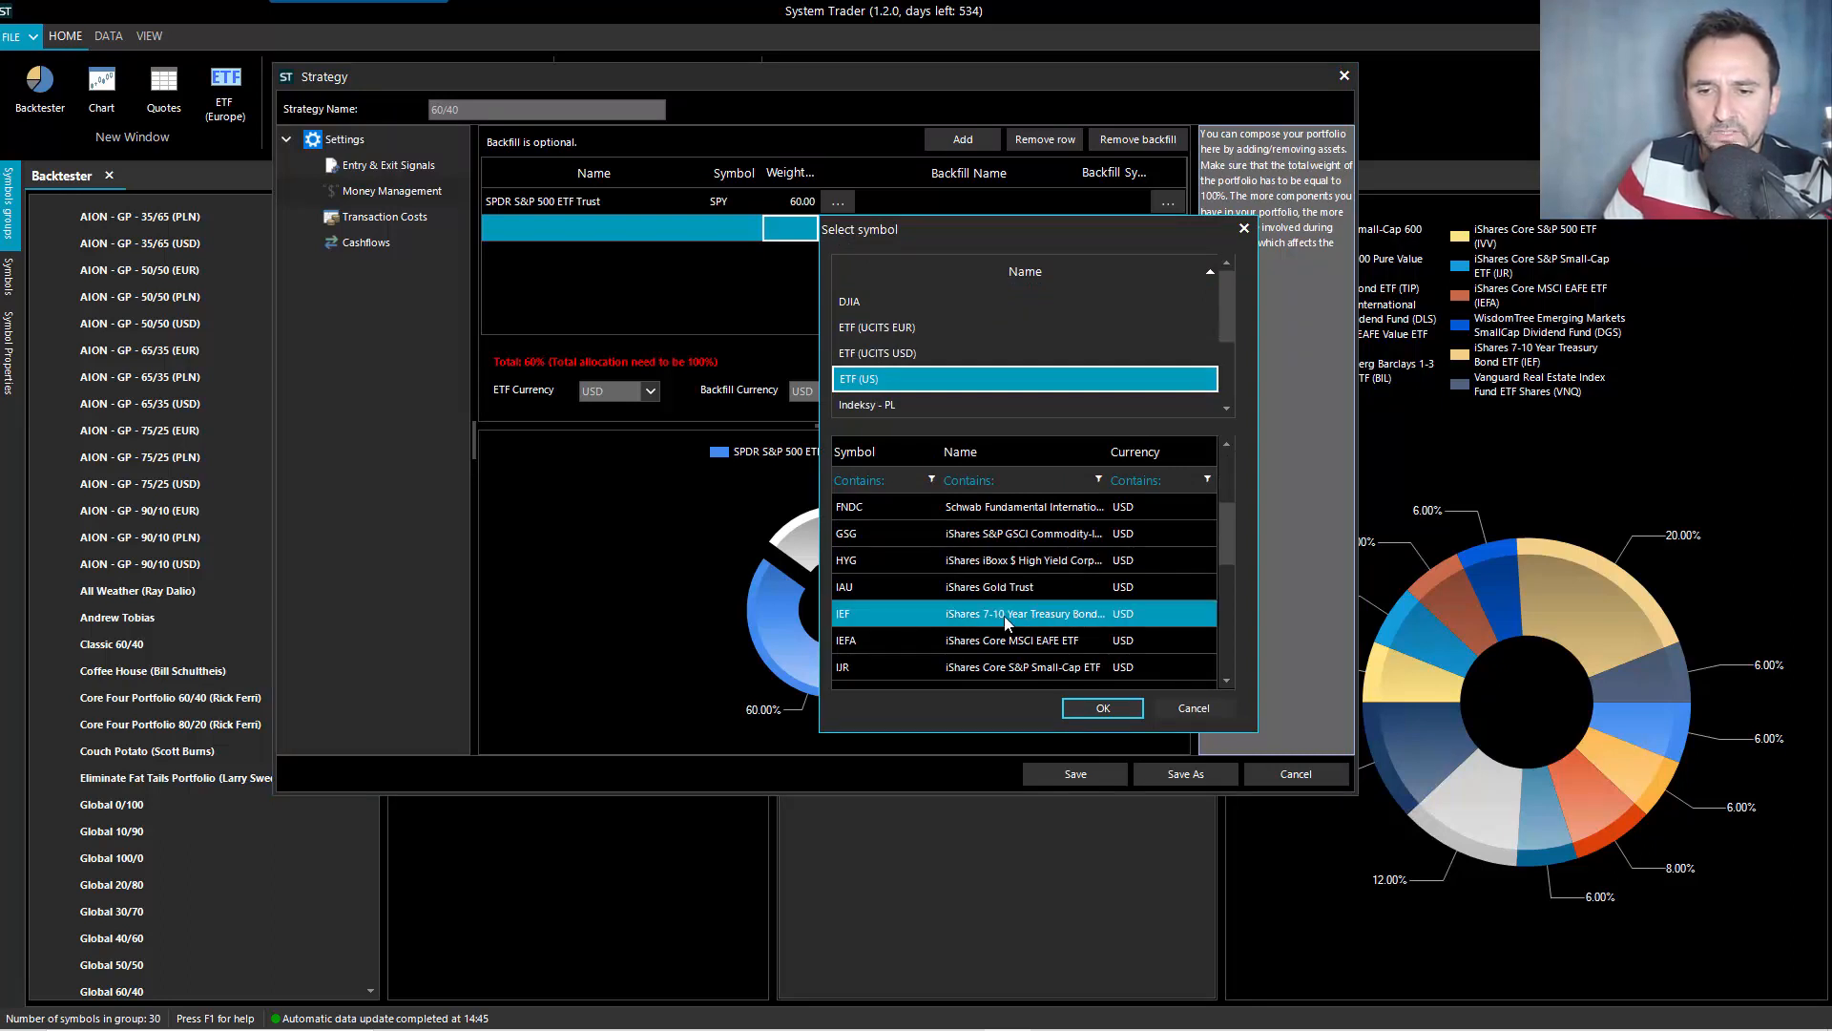
left_click(1098, 706)
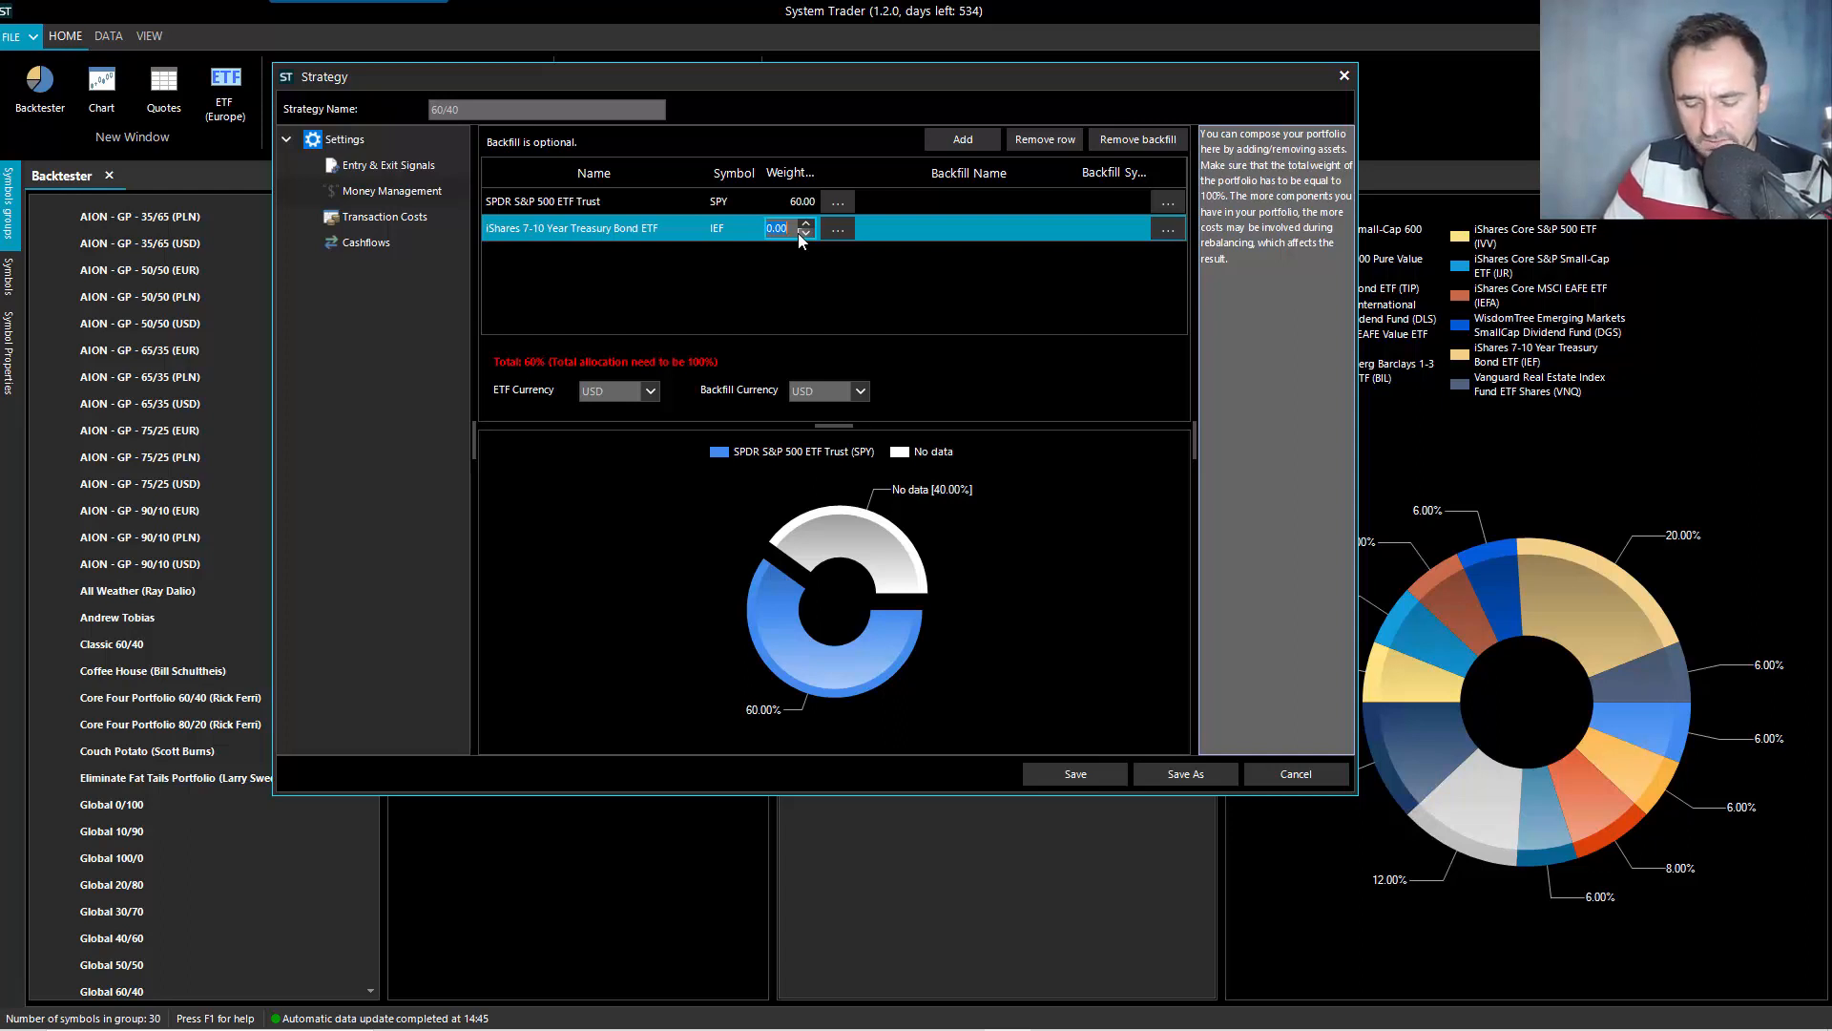
key("Return")
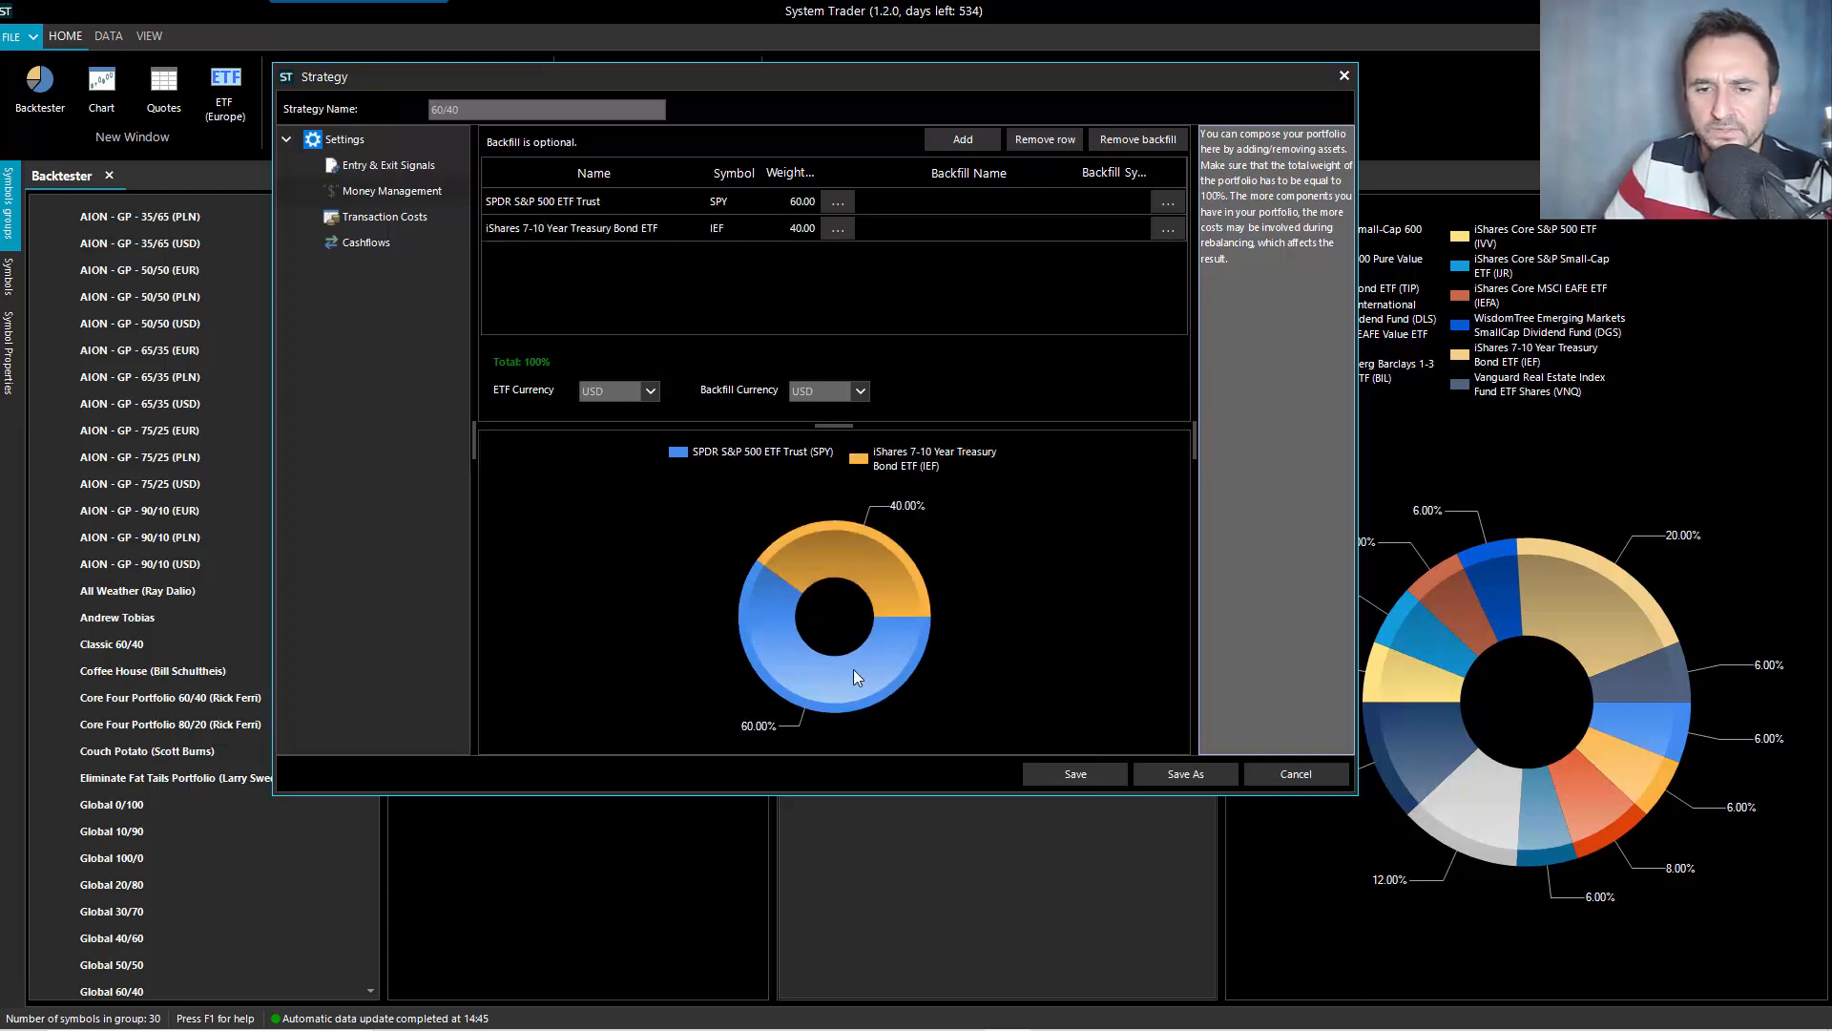
mouse_move(854, 672)
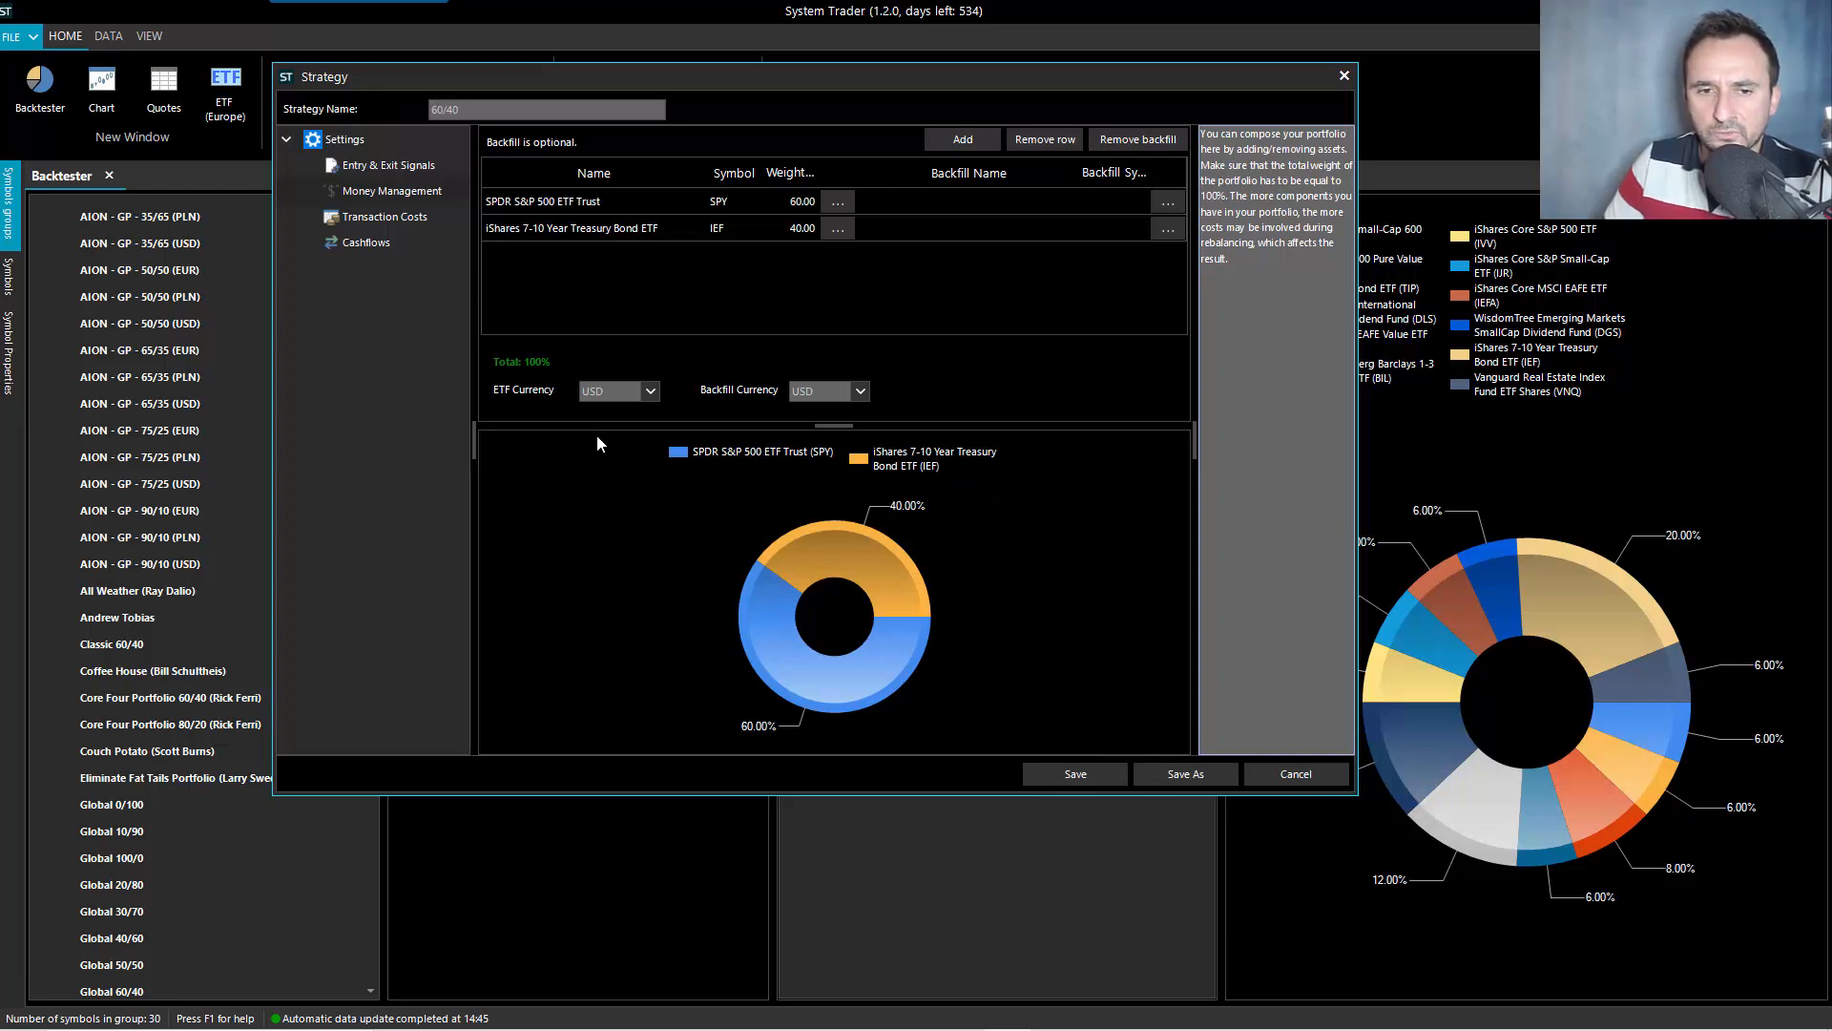
Review the strategy's transaction costs and cashflow settings, keep the defaults, and save the strategy
left_click(387, 219)
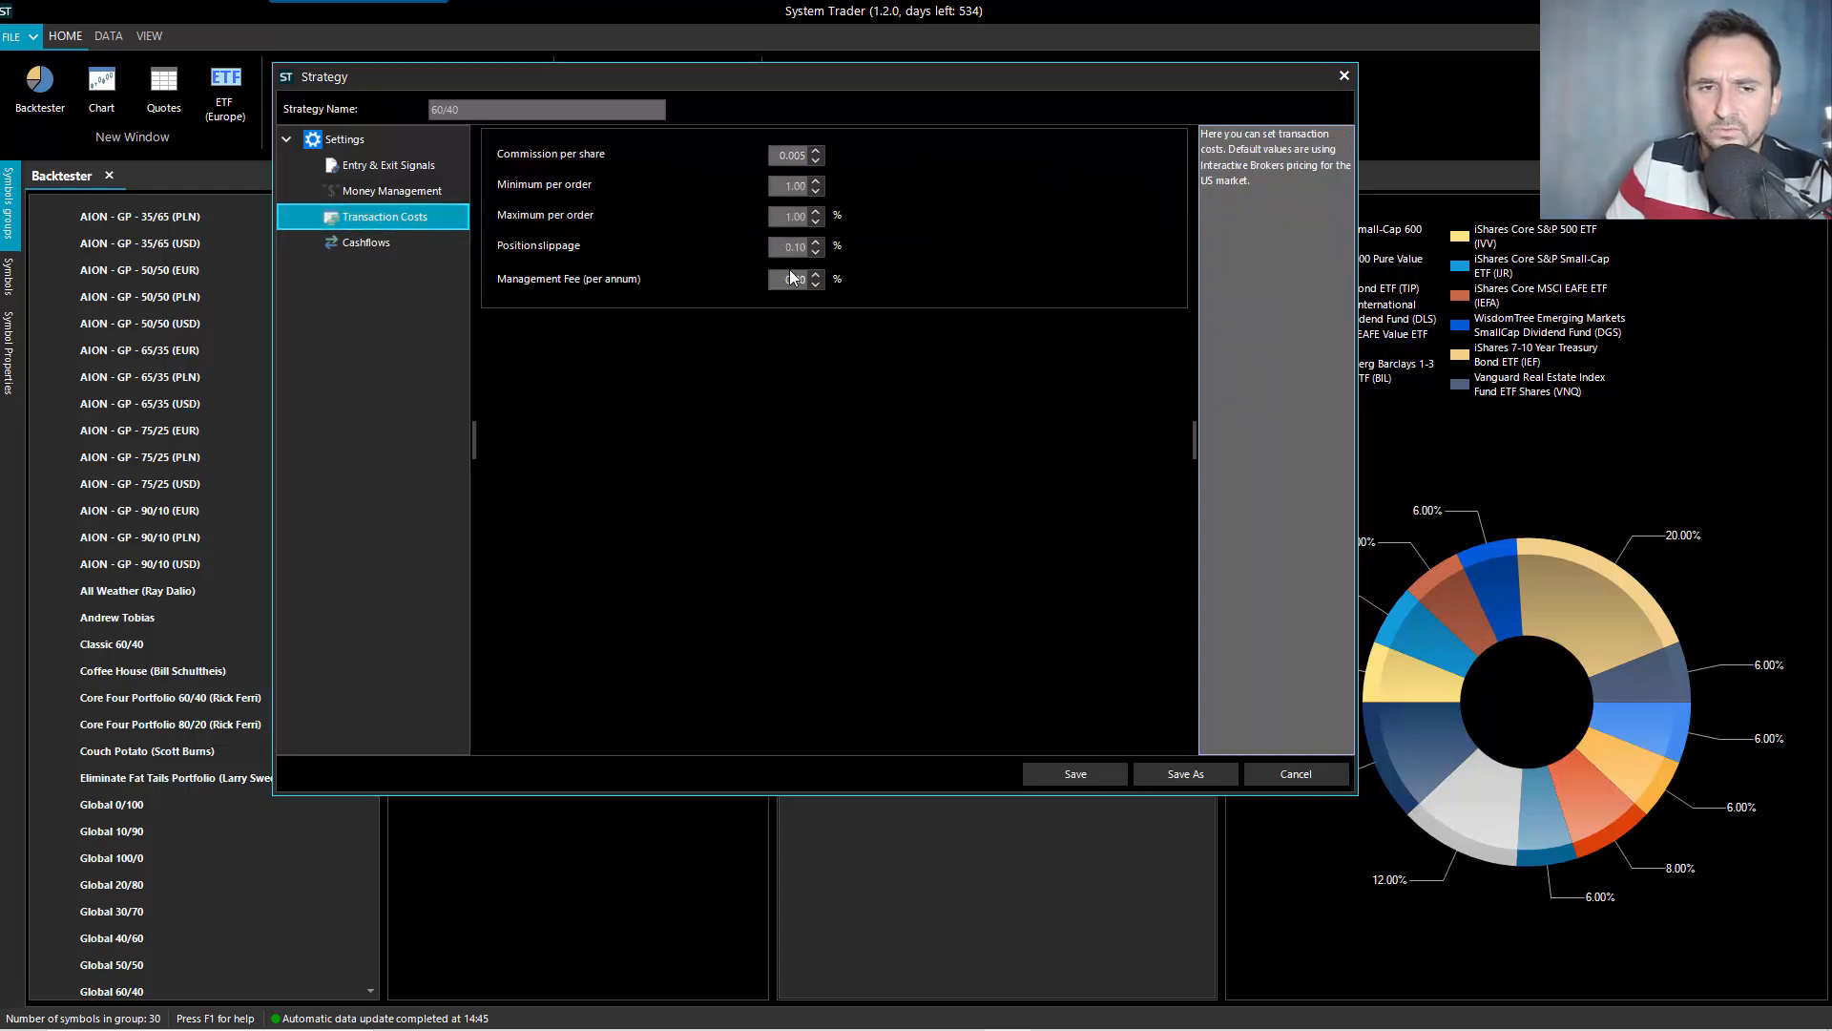
left_click(366, 243)
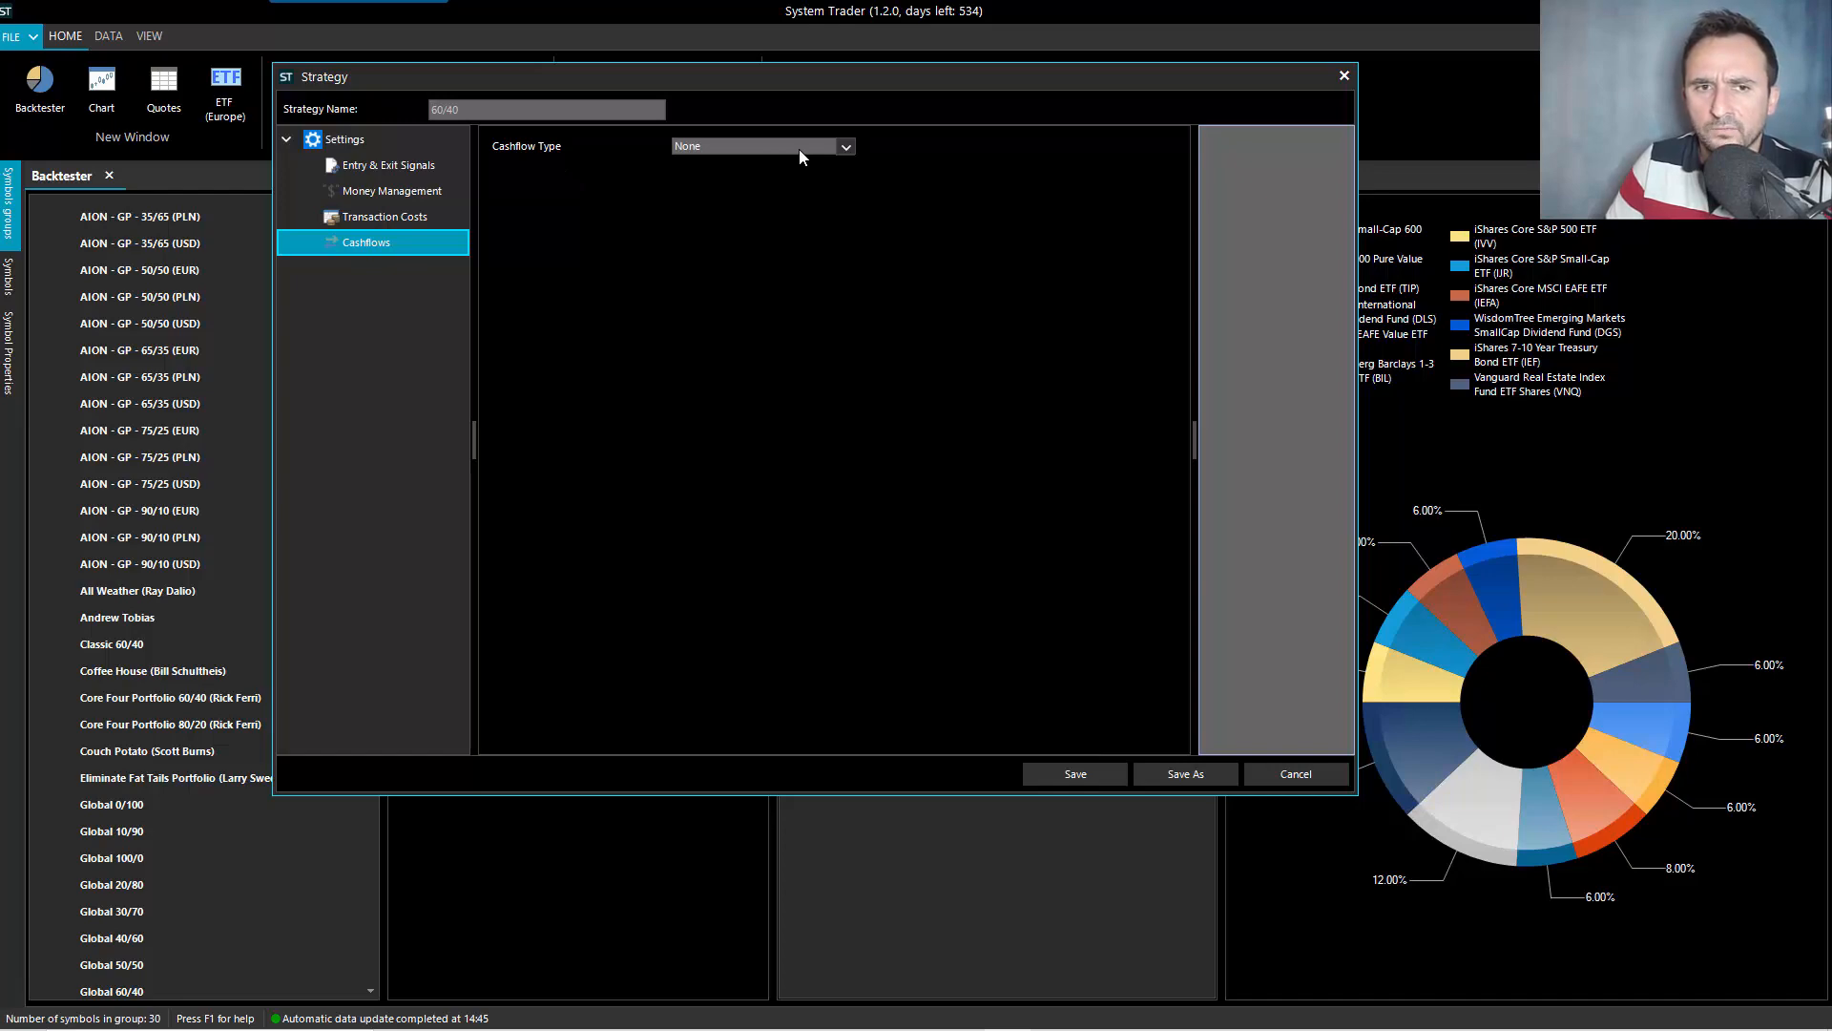
left_click(1046, 776)
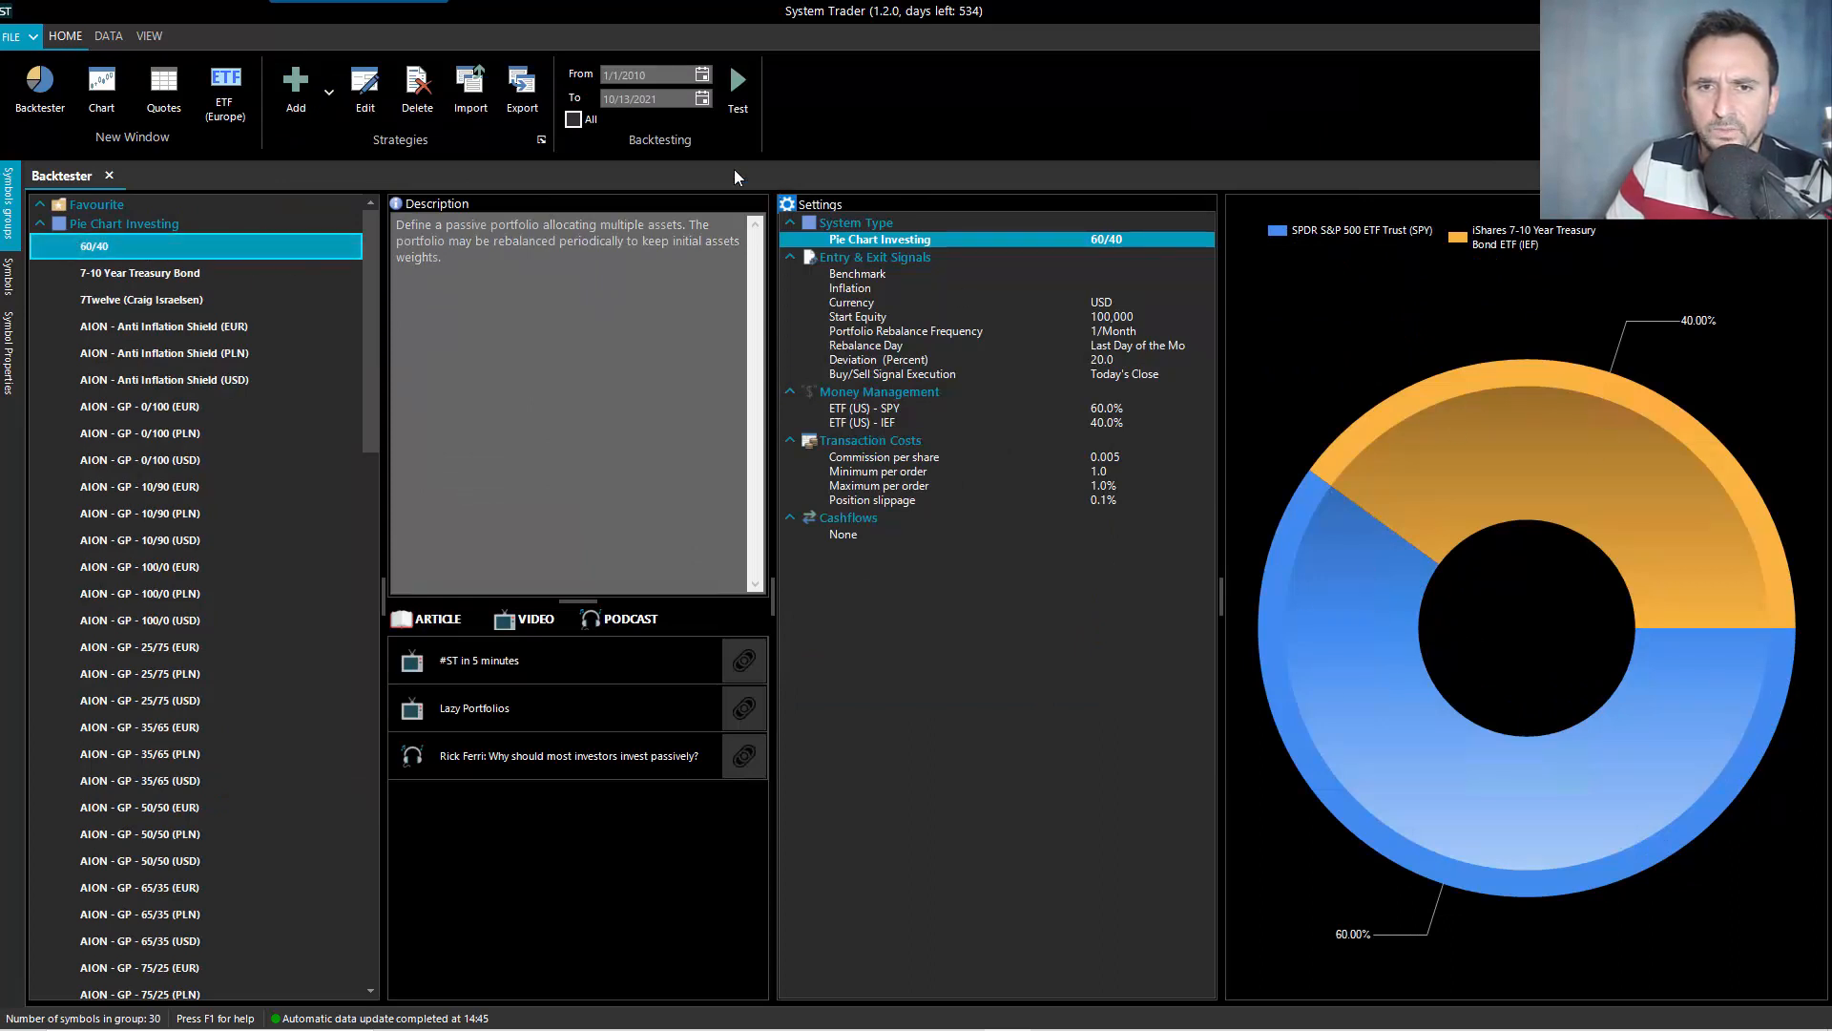
Backtest the 60/40 strategy over all available dates, declining the rebalance on 2021-10-12
left_click(572, 121)
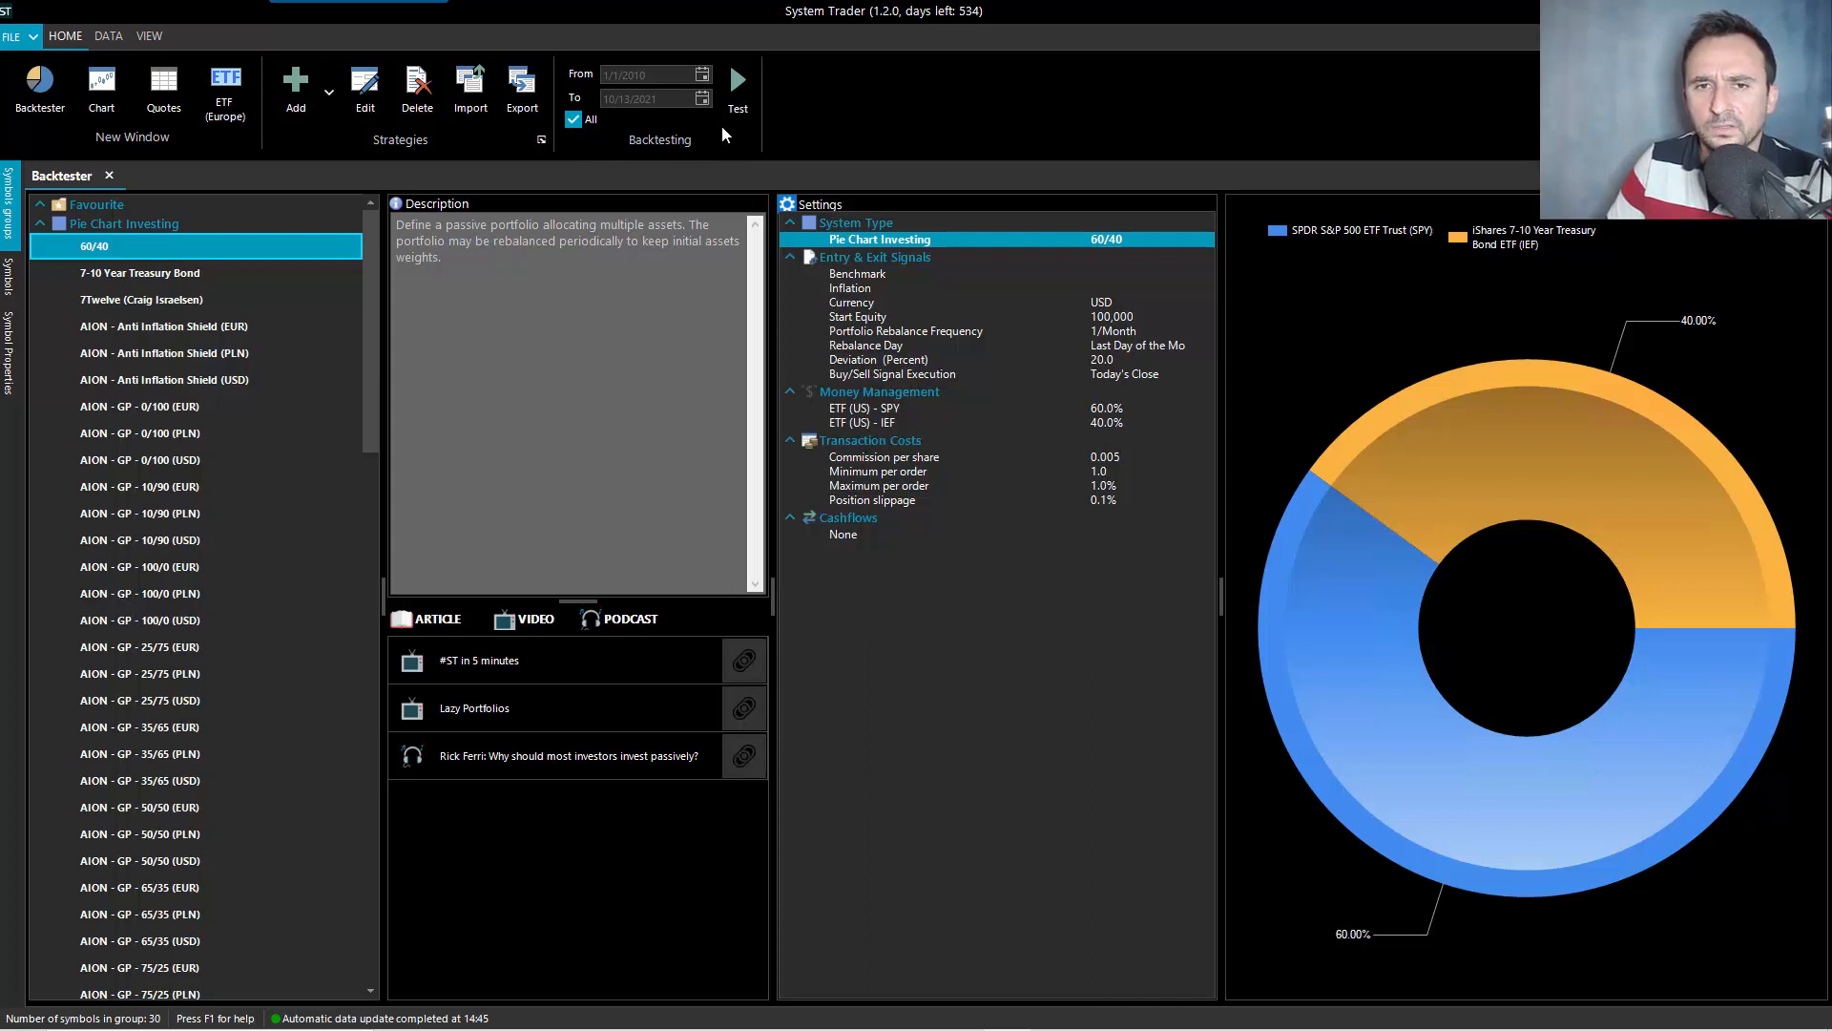
left_click(736, 85)
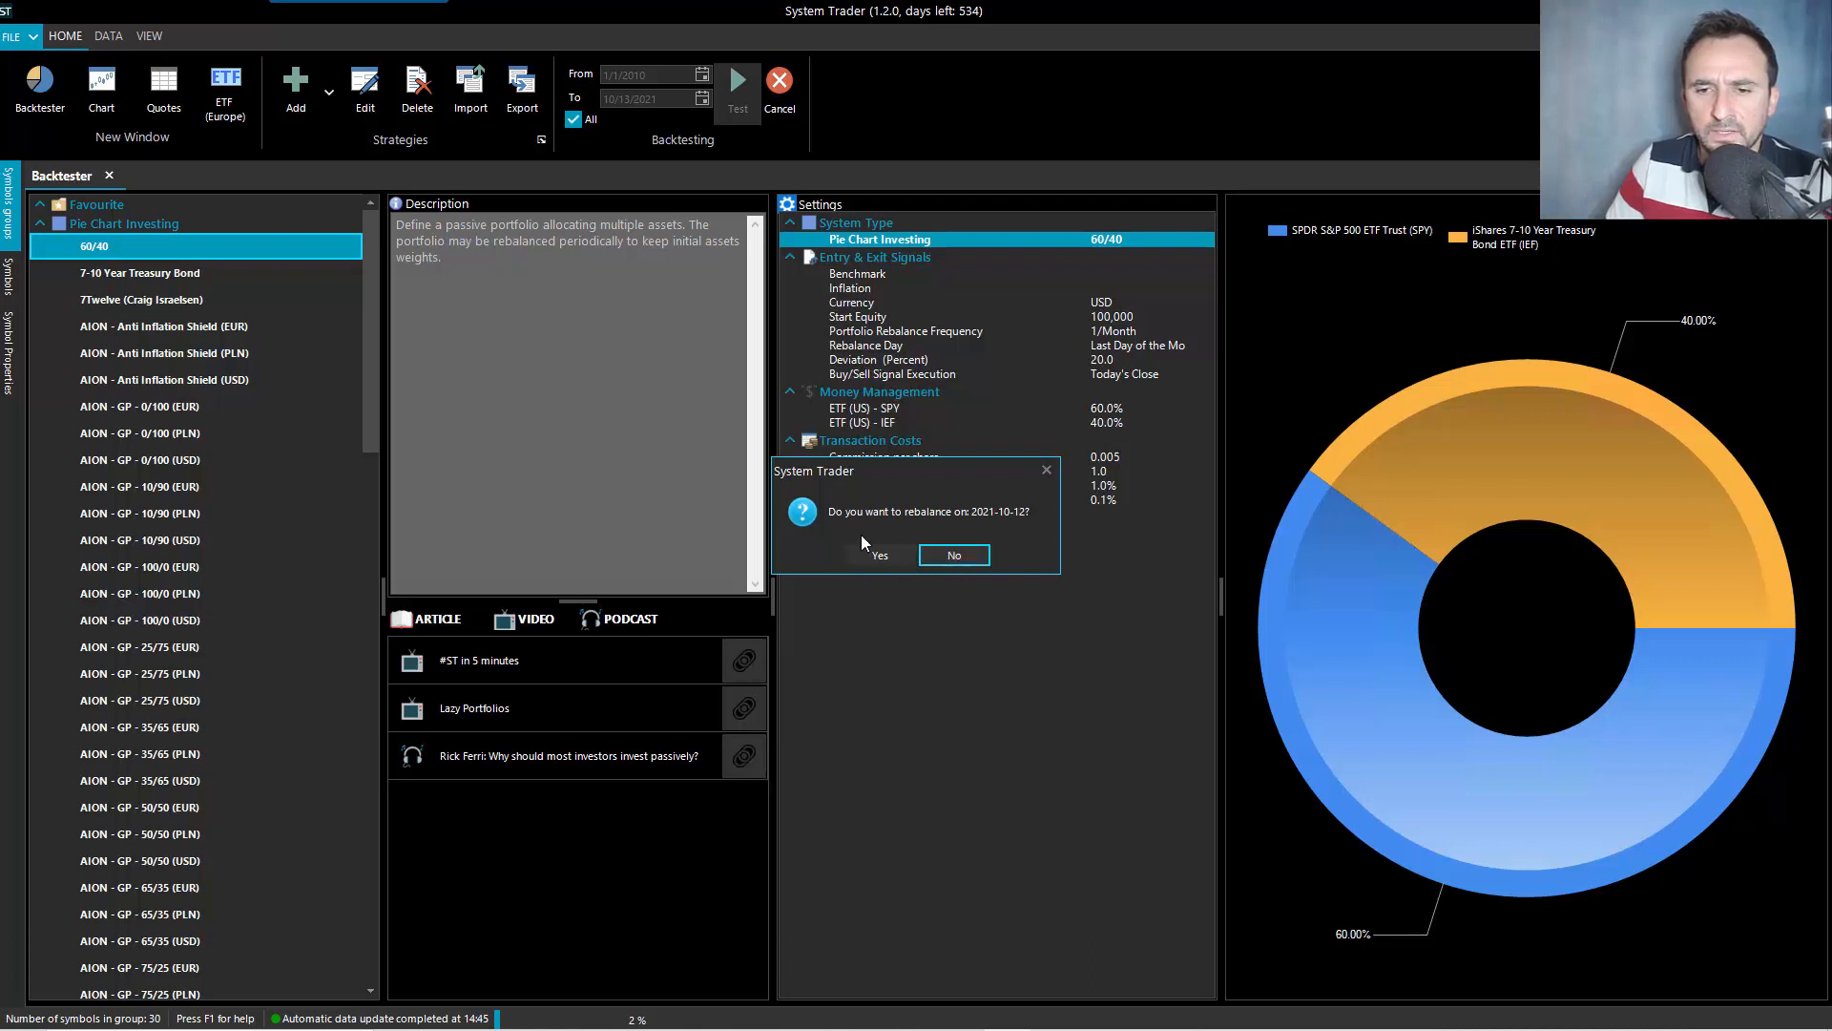
left_click(953, 562)
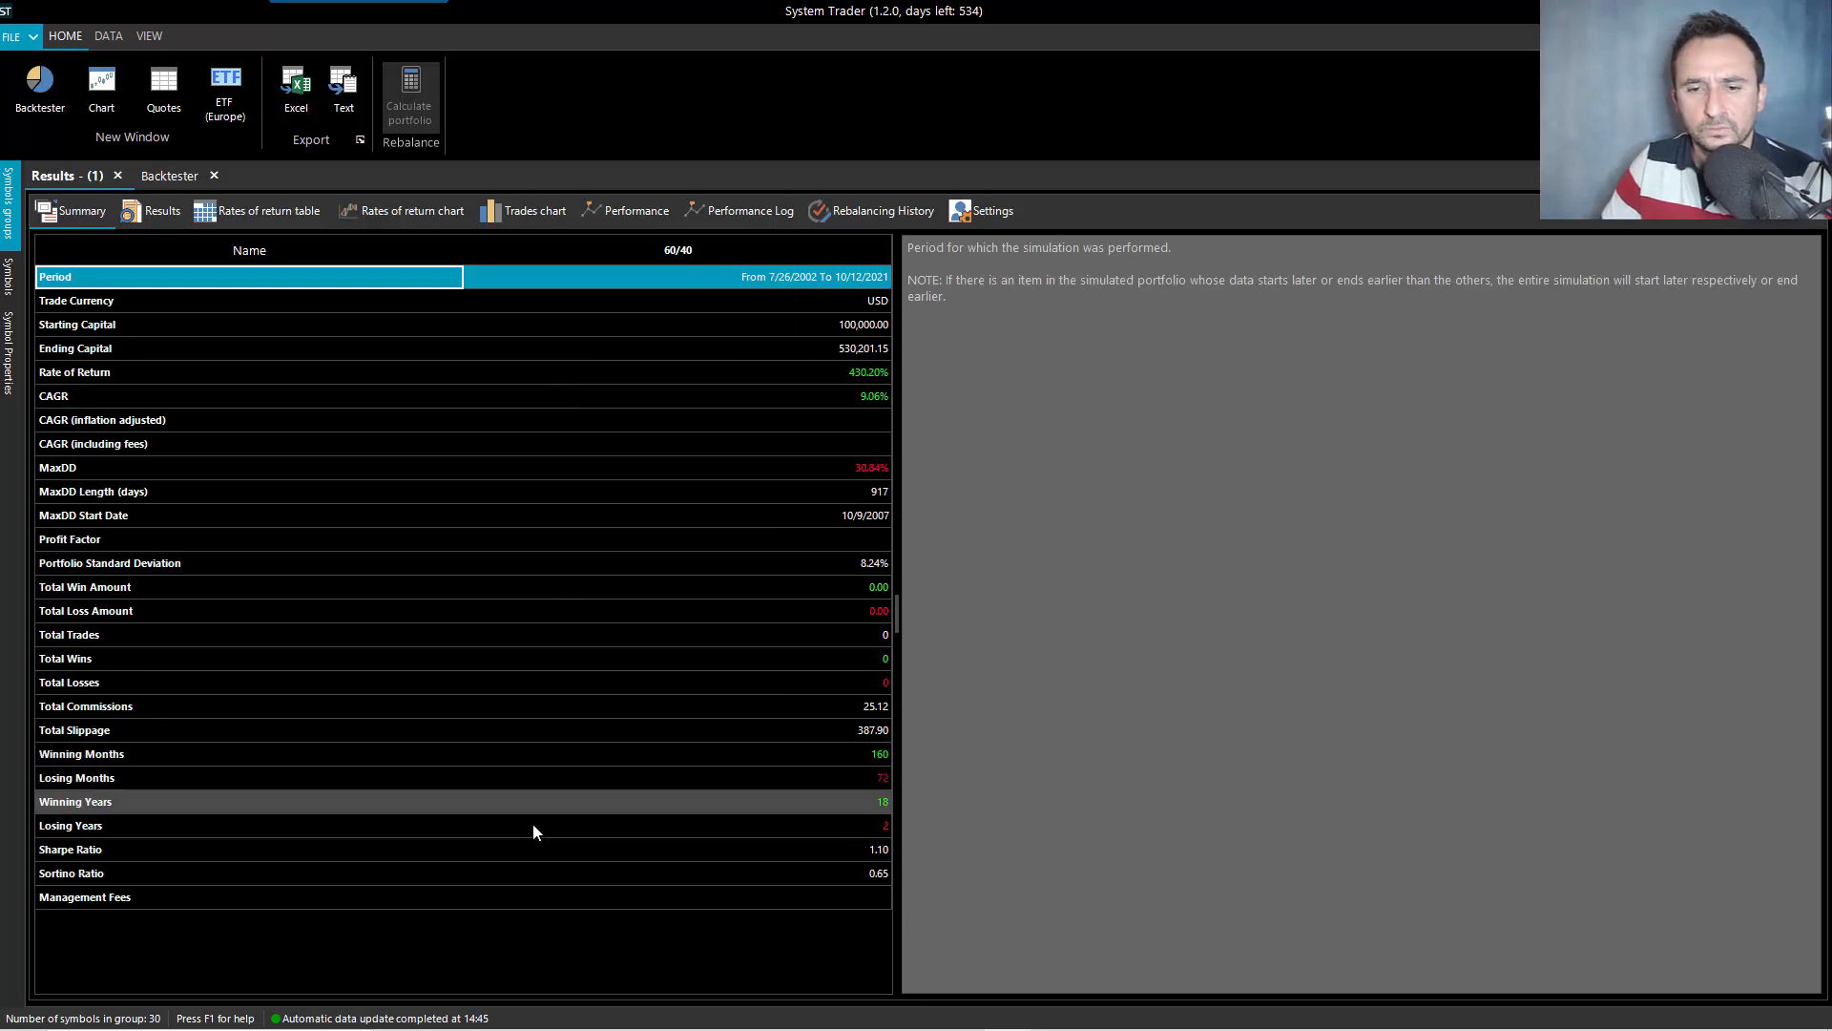
Examine the backtest's rates of return table and its performance chart with the drawdown
left_click(255, 212)
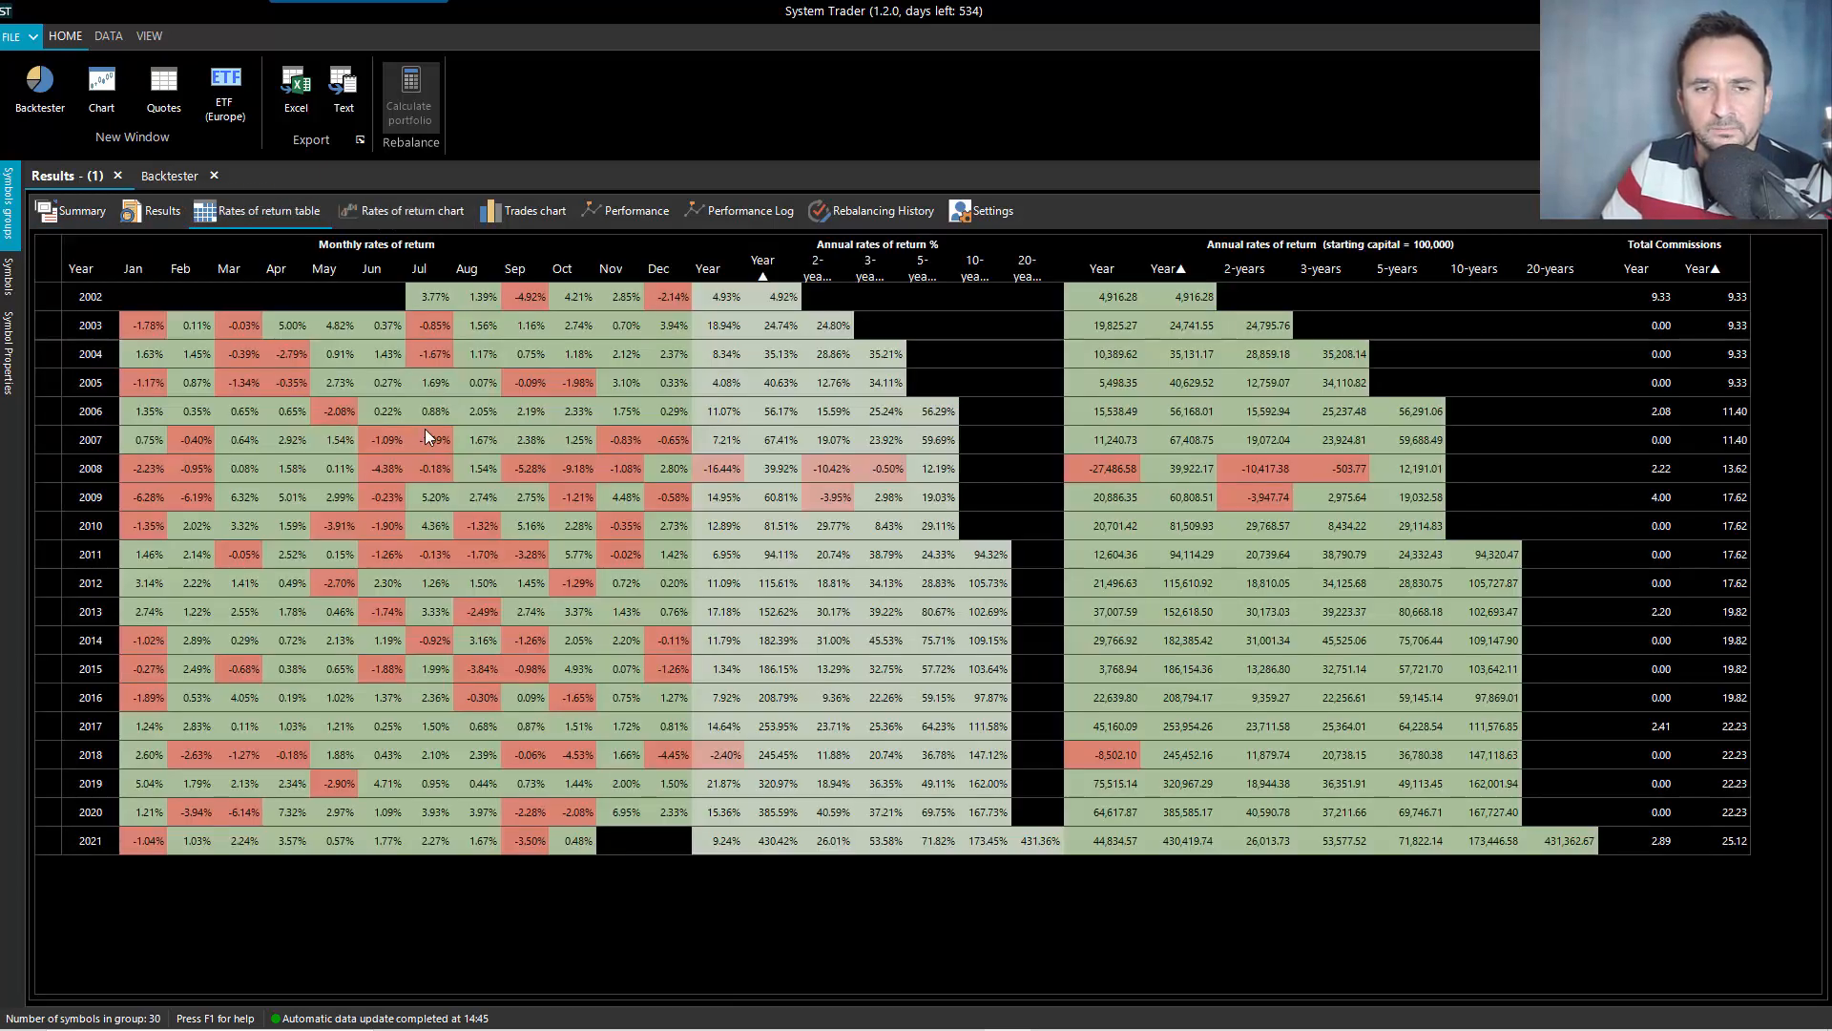
left_click(725, 215)
left_click(631, 209)
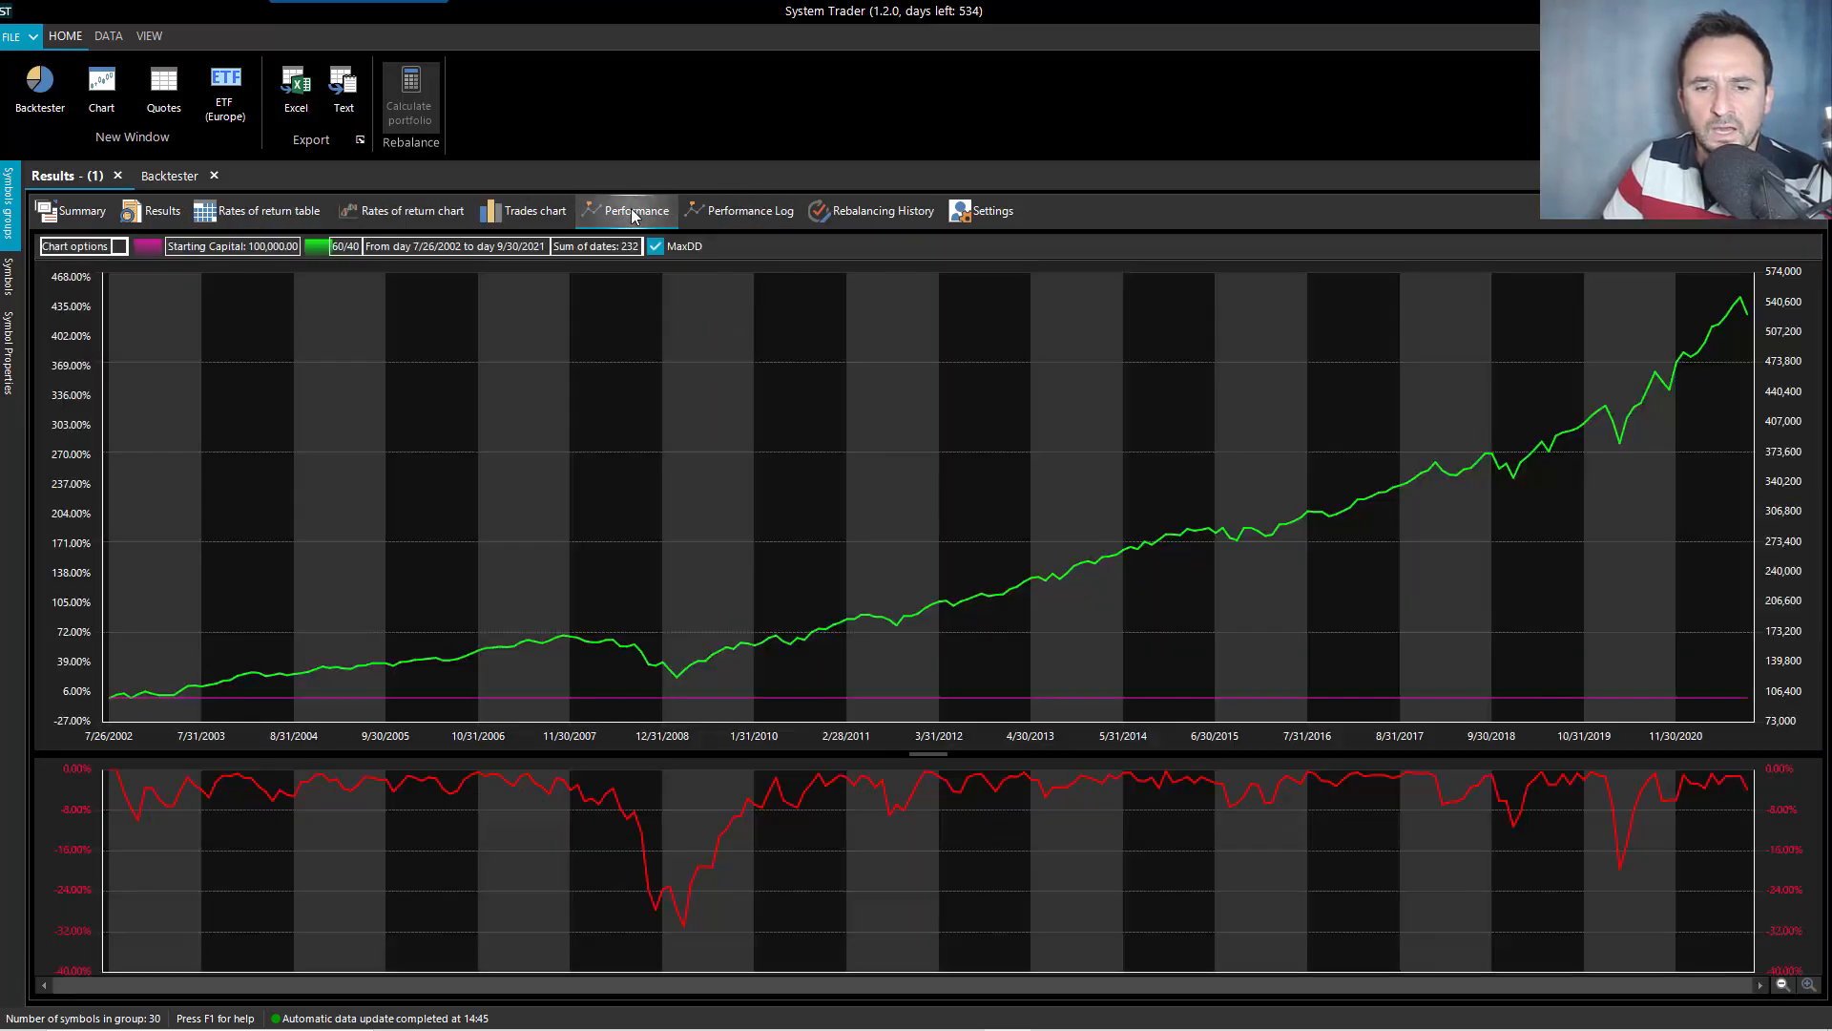
Inspect the 3/31/2021 entry in the rebalancing history, including the symbols to sell and buy, and return to the results summary
left_click(866, 216)
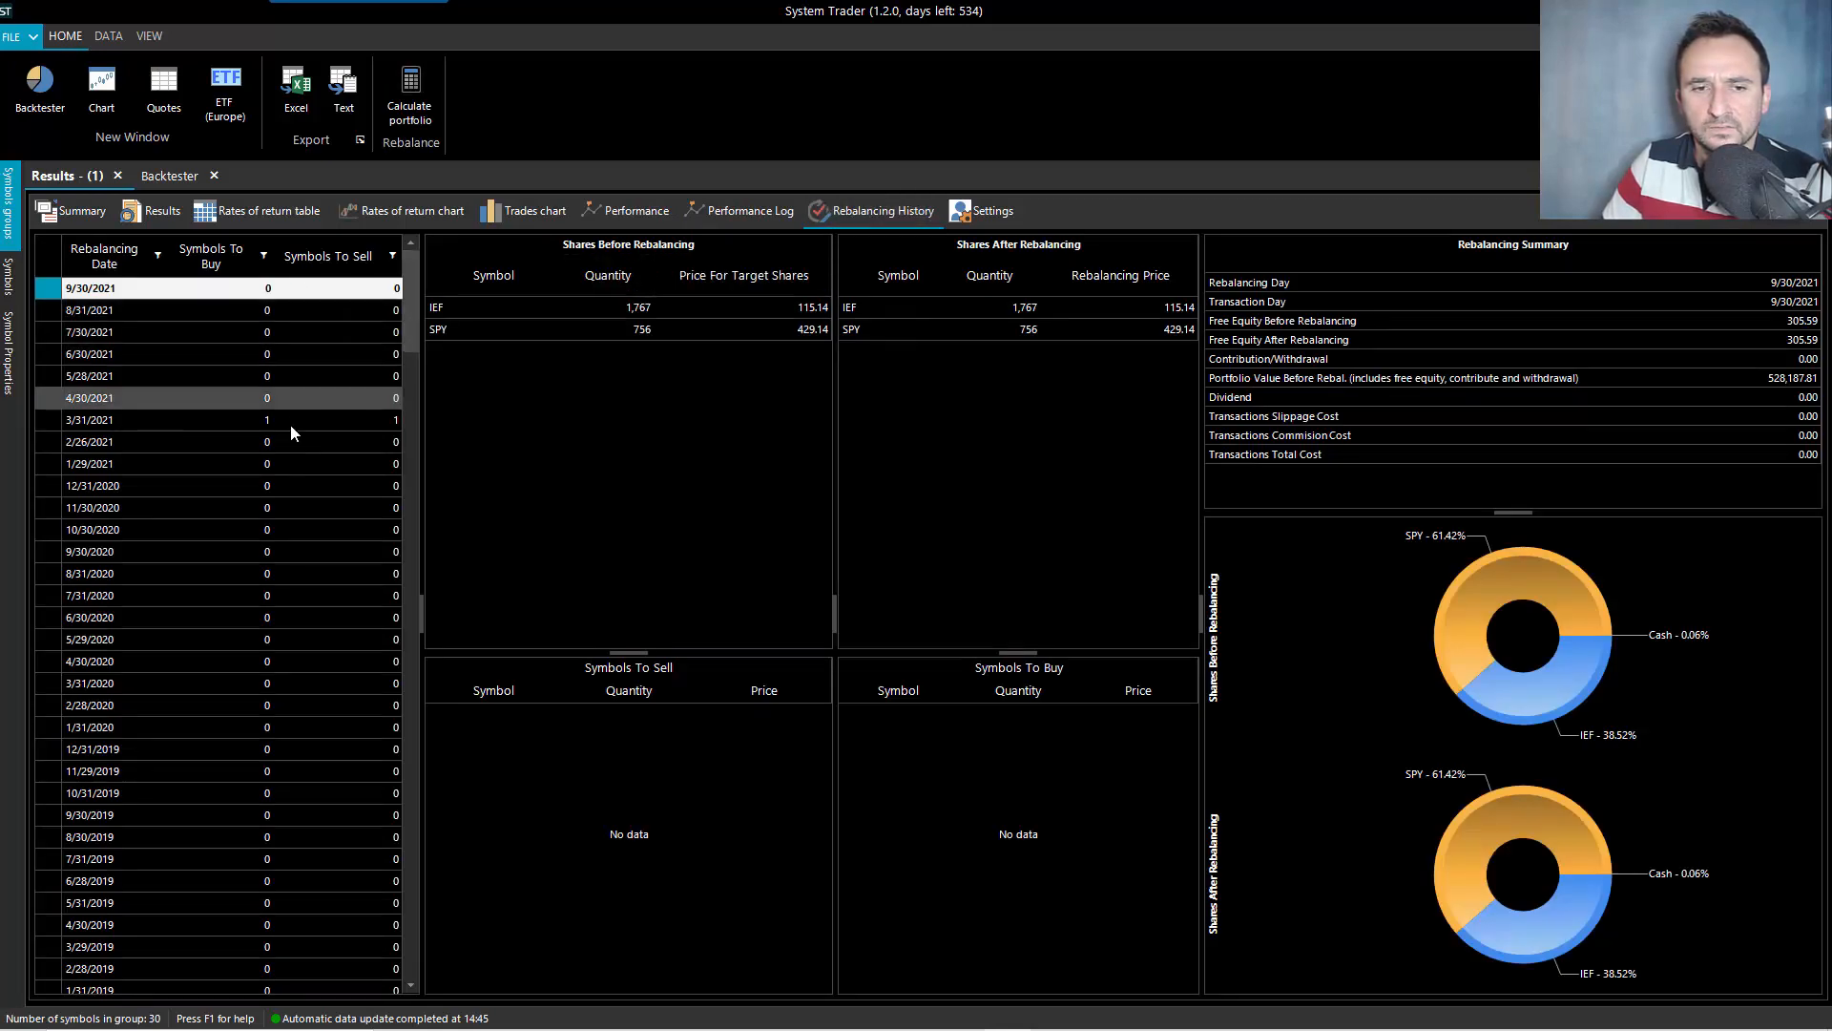
left_click(189, 420)
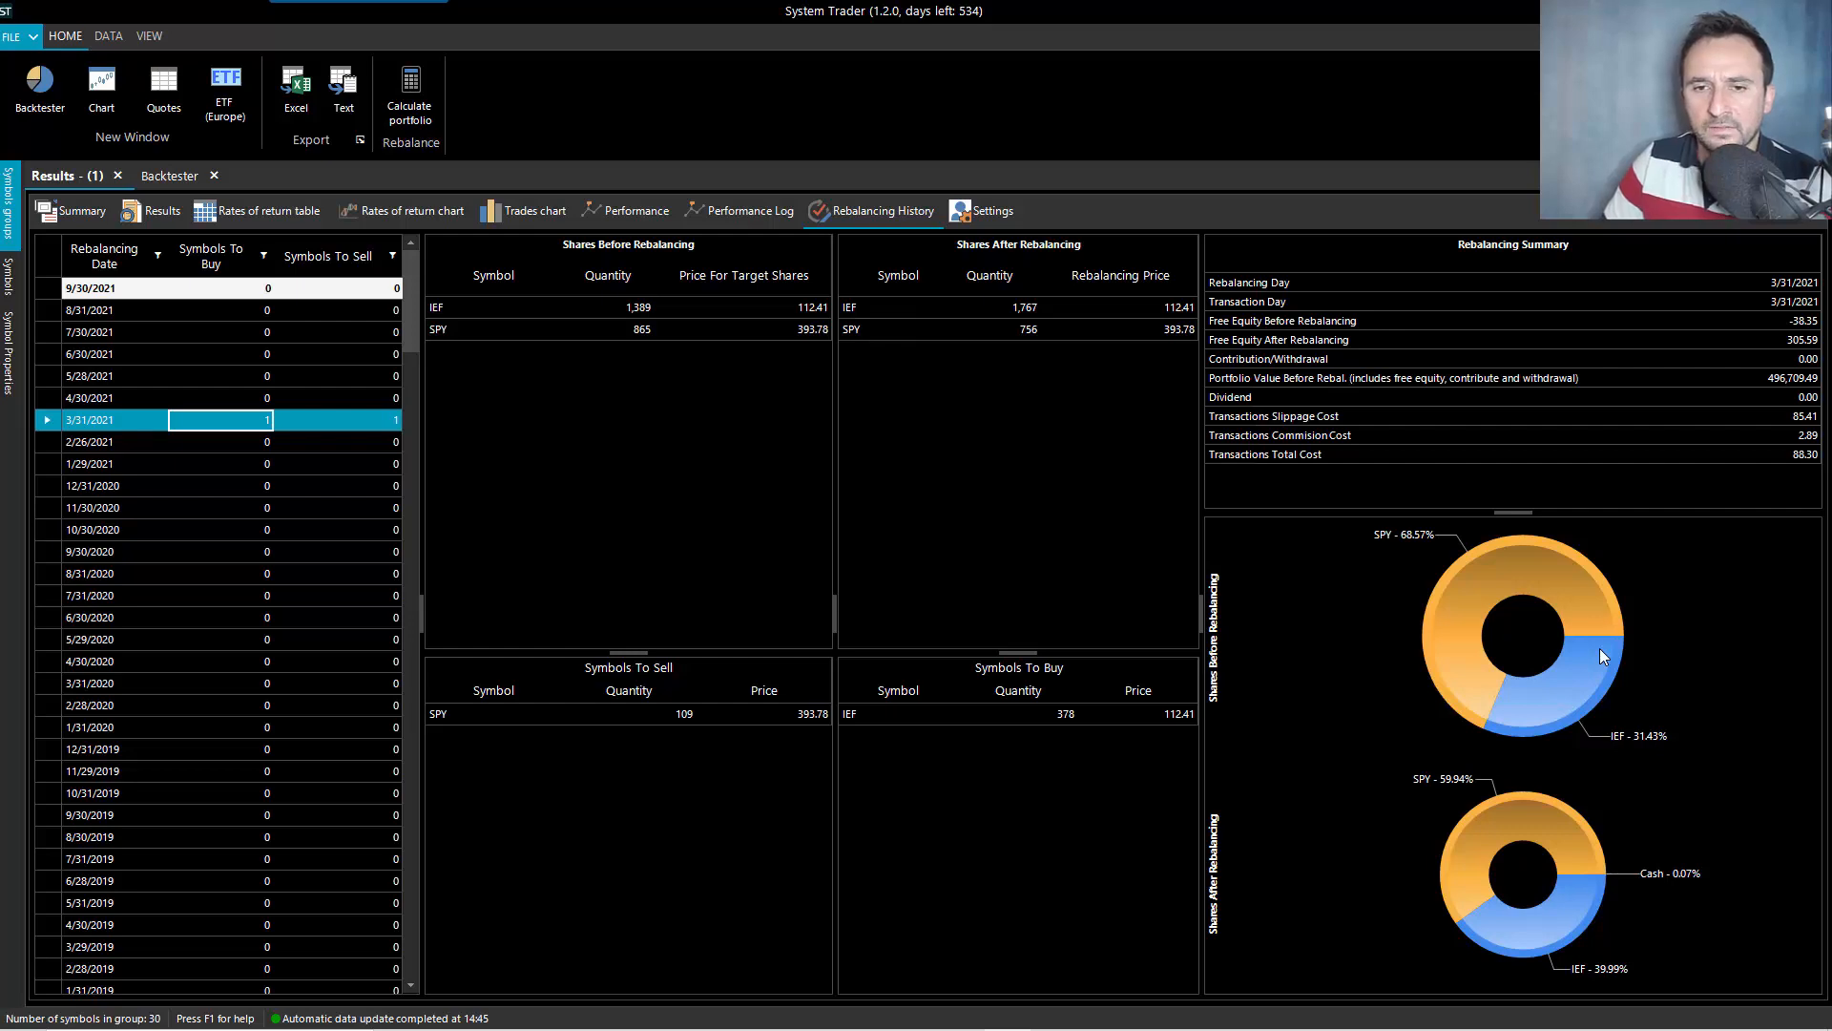
left_click(470, 717)
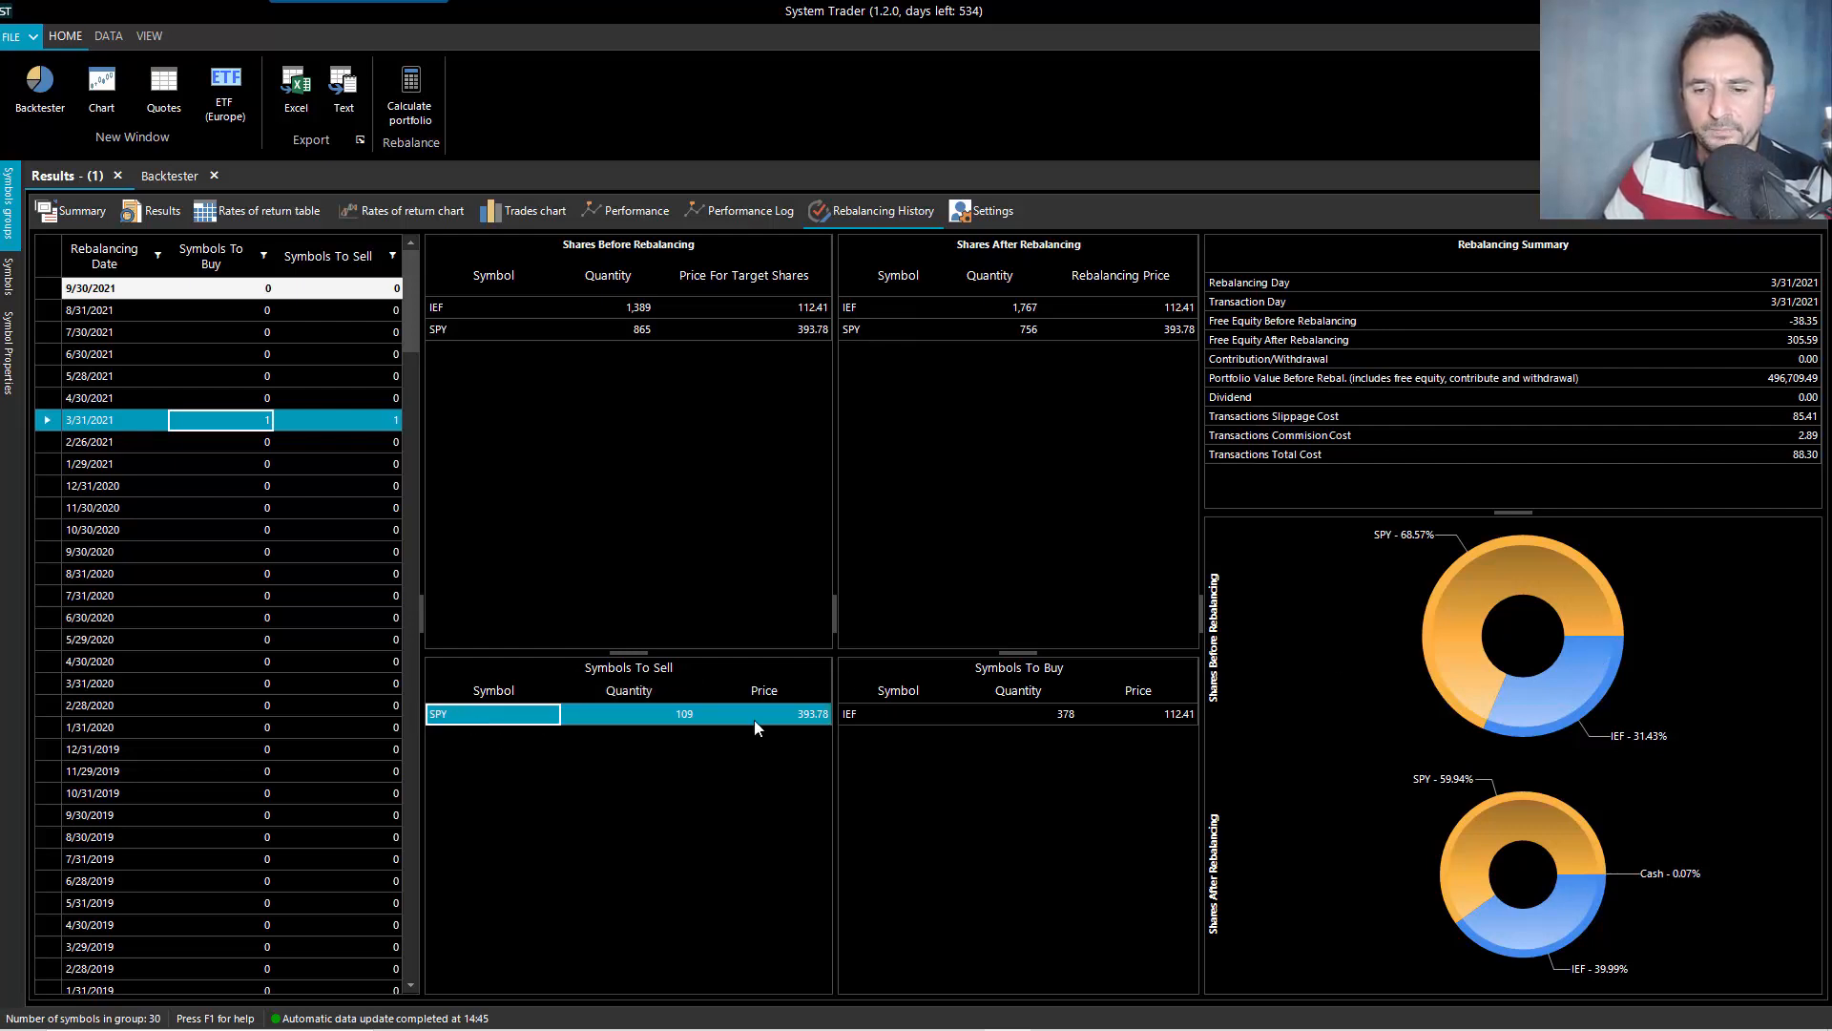
left_click(909, 720)
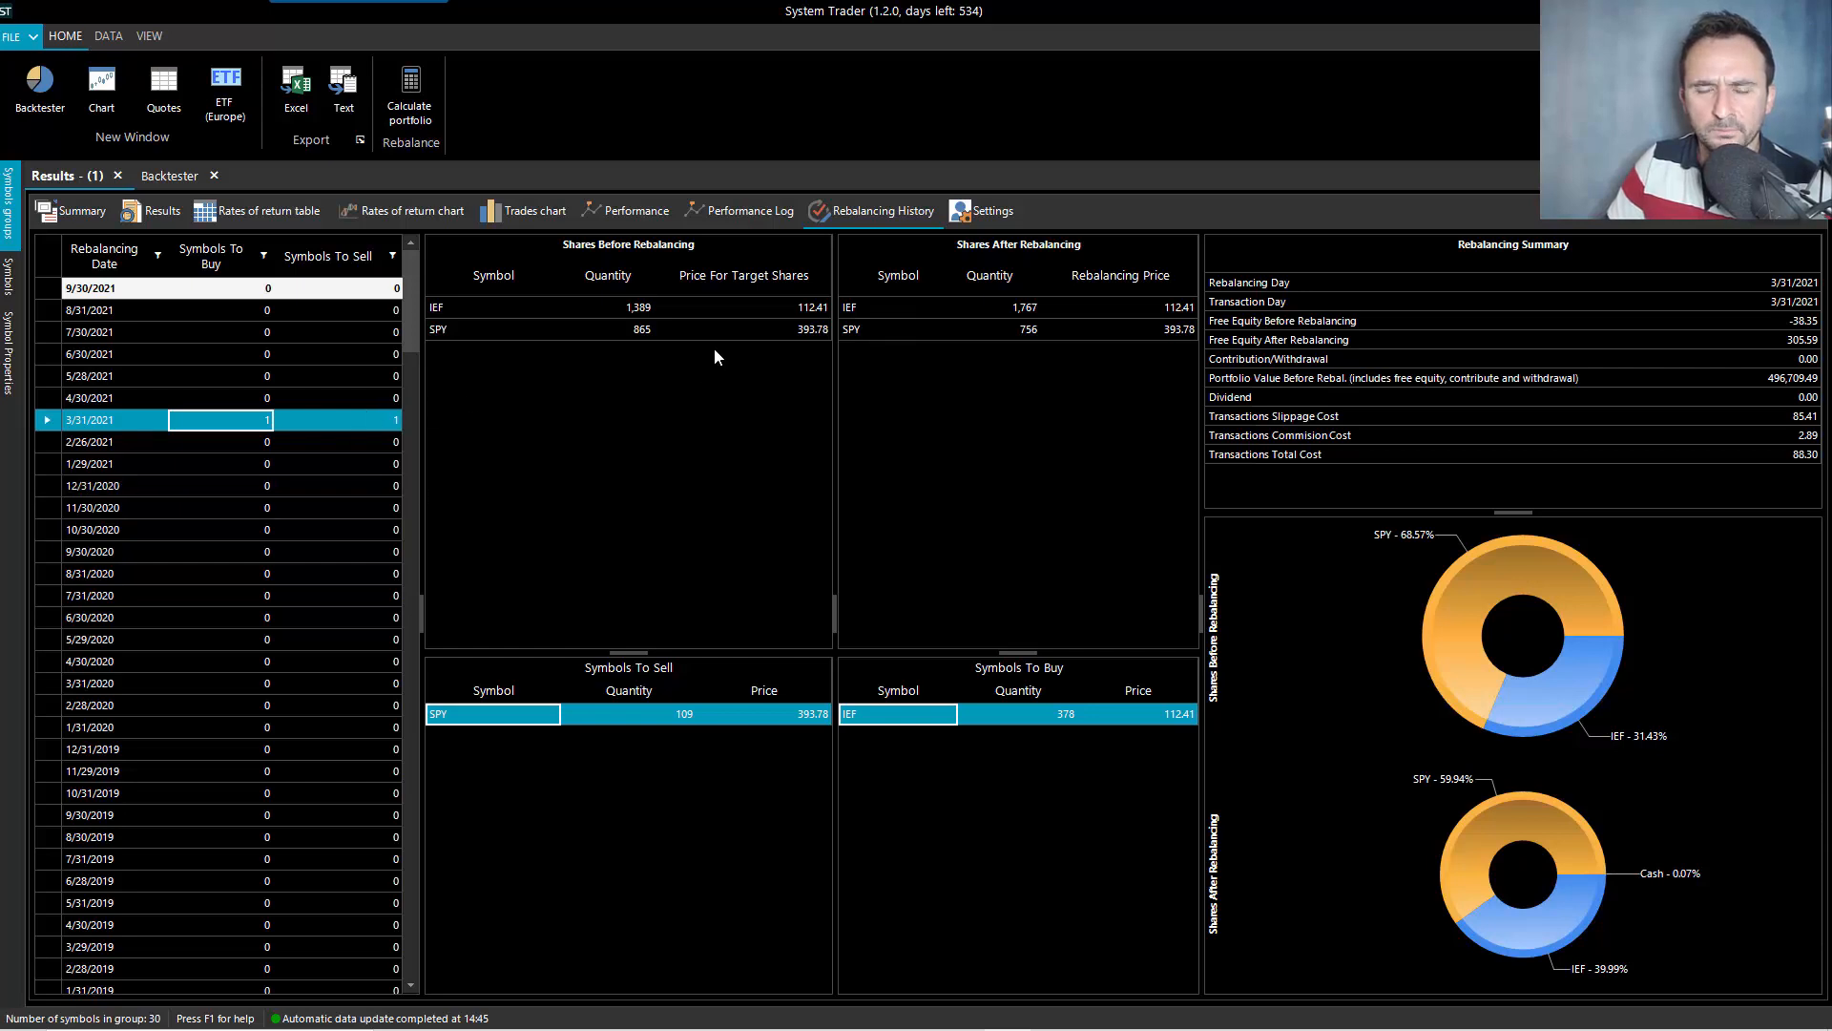
left_click(78, 214)
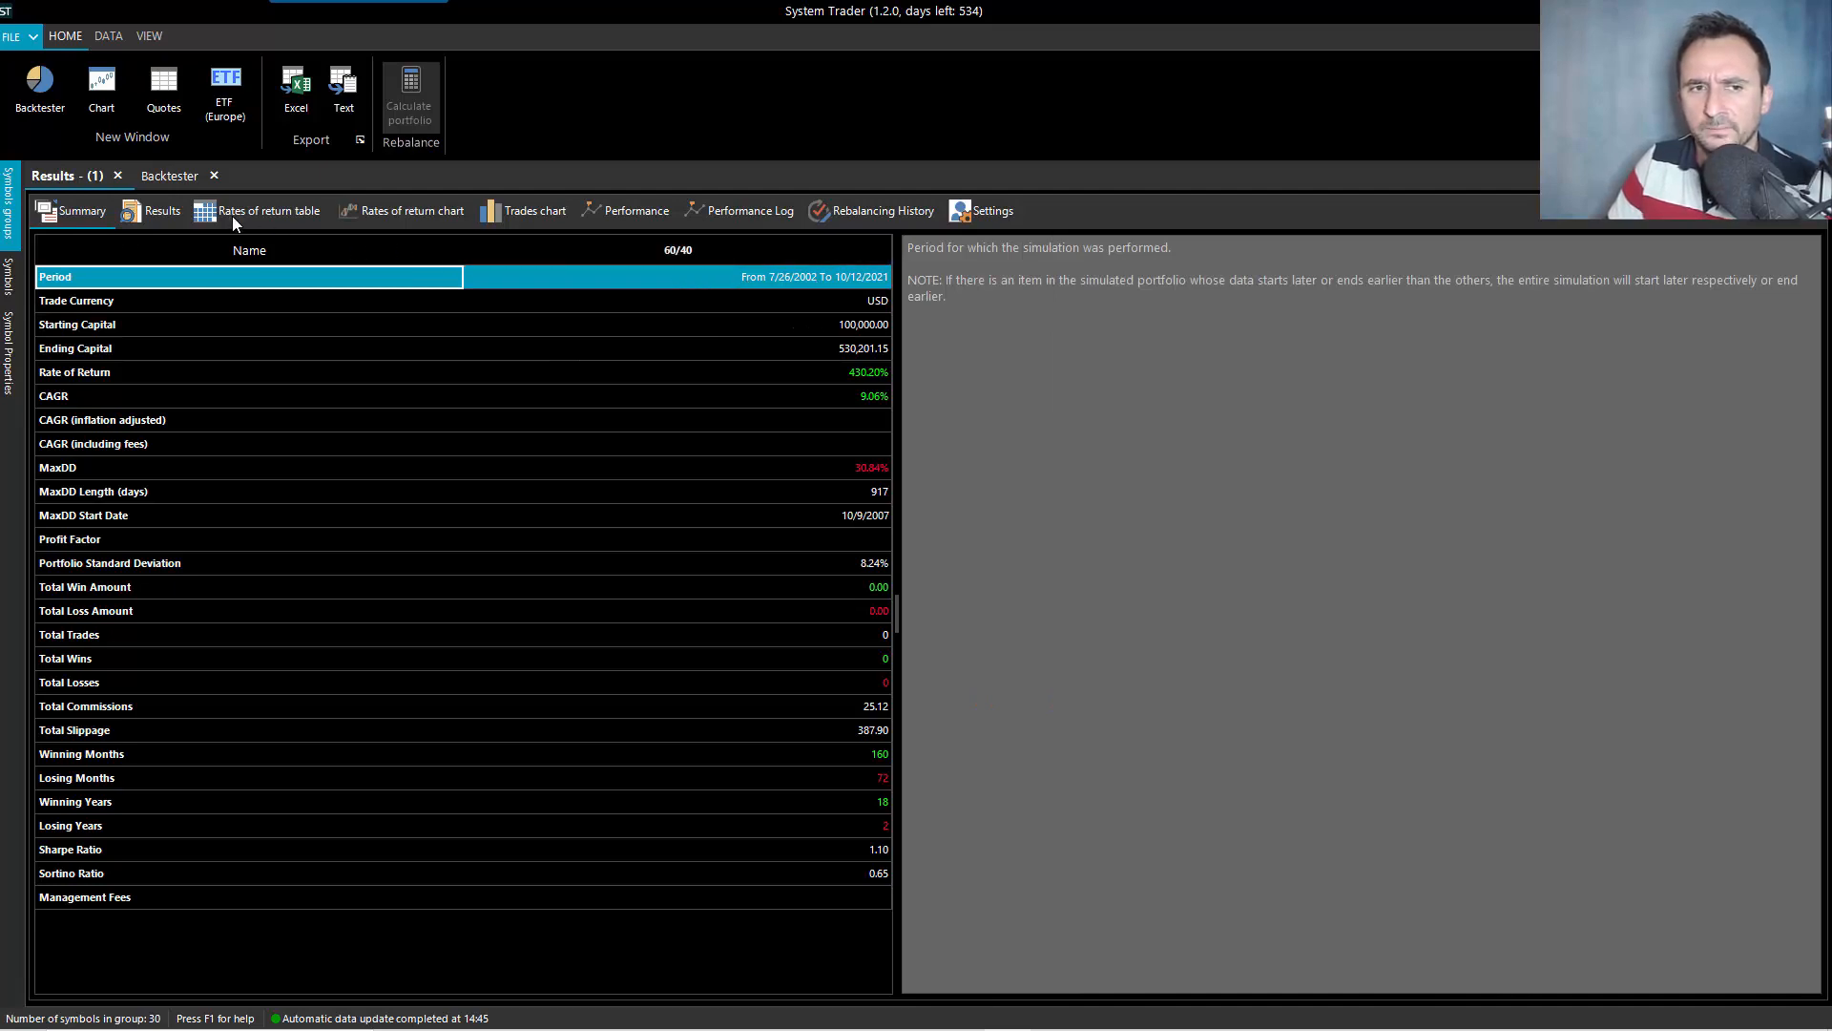
Edit the 60/40 strategy's portfolio and backfill SPY with the SP500 symbol (S&P 500 TR) from the System Trader group
left_click(169, 176)
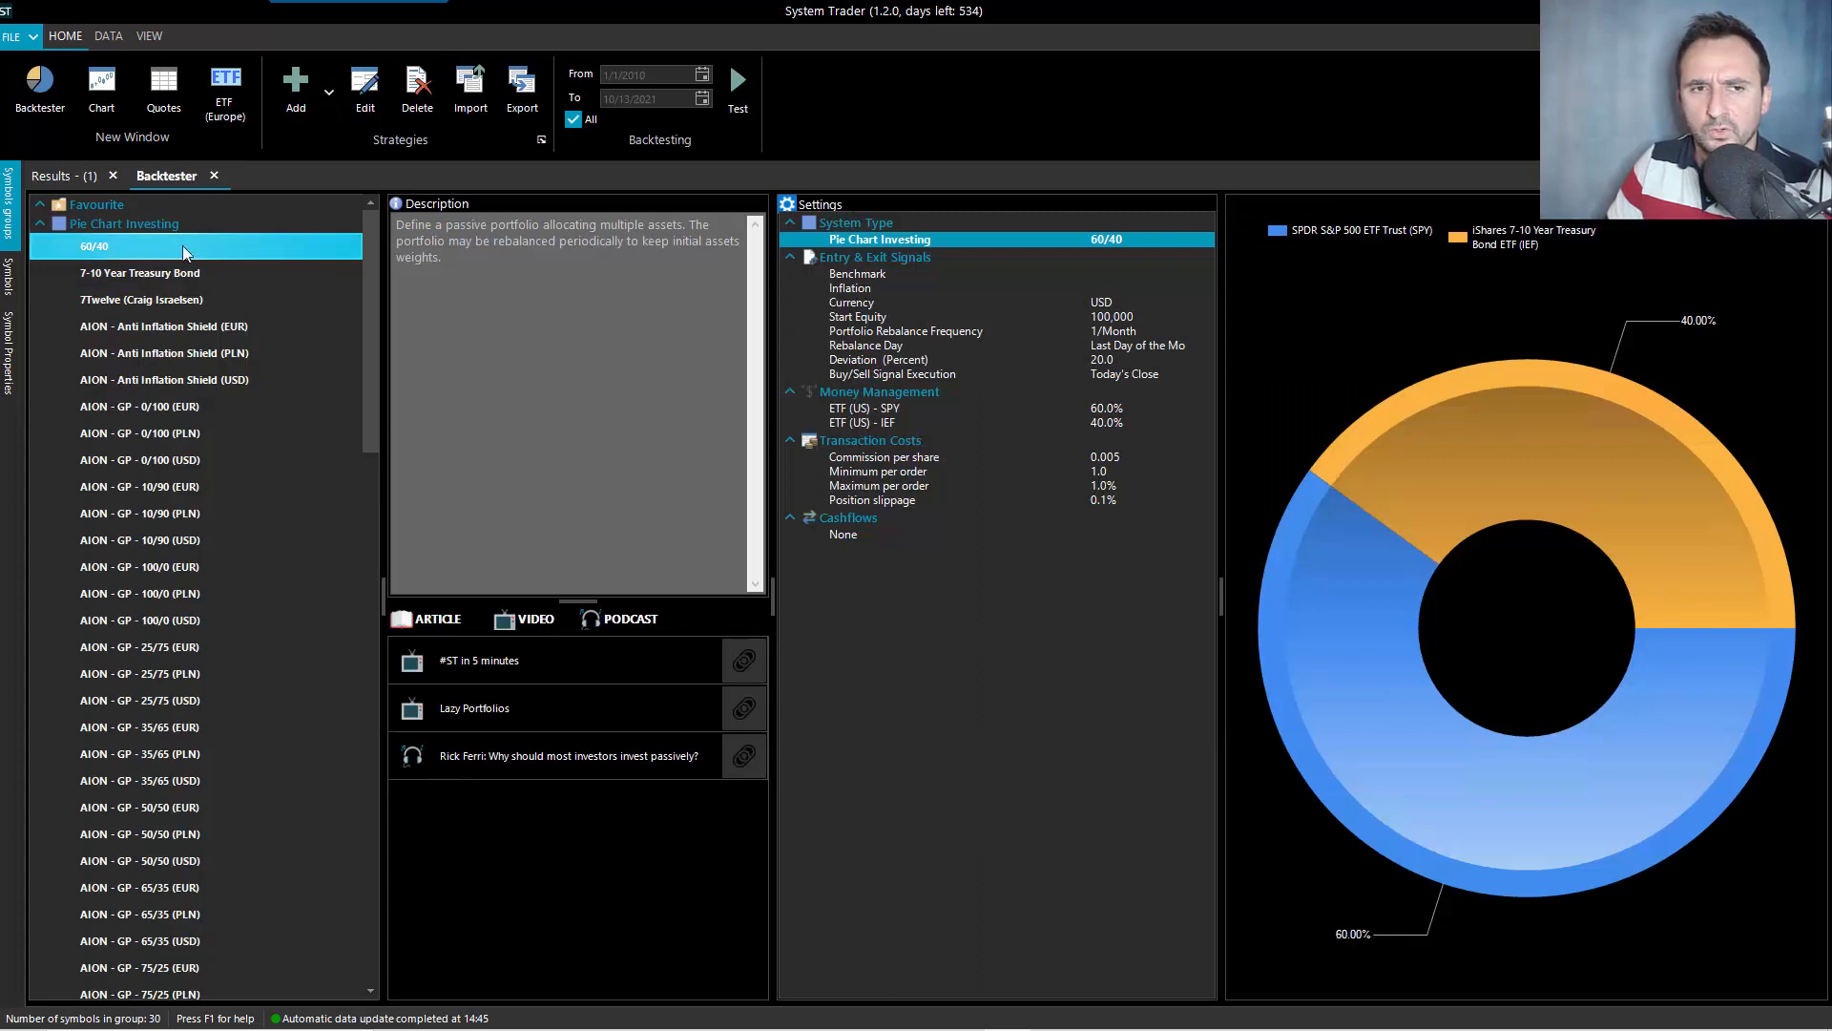
left_click(359, 112)
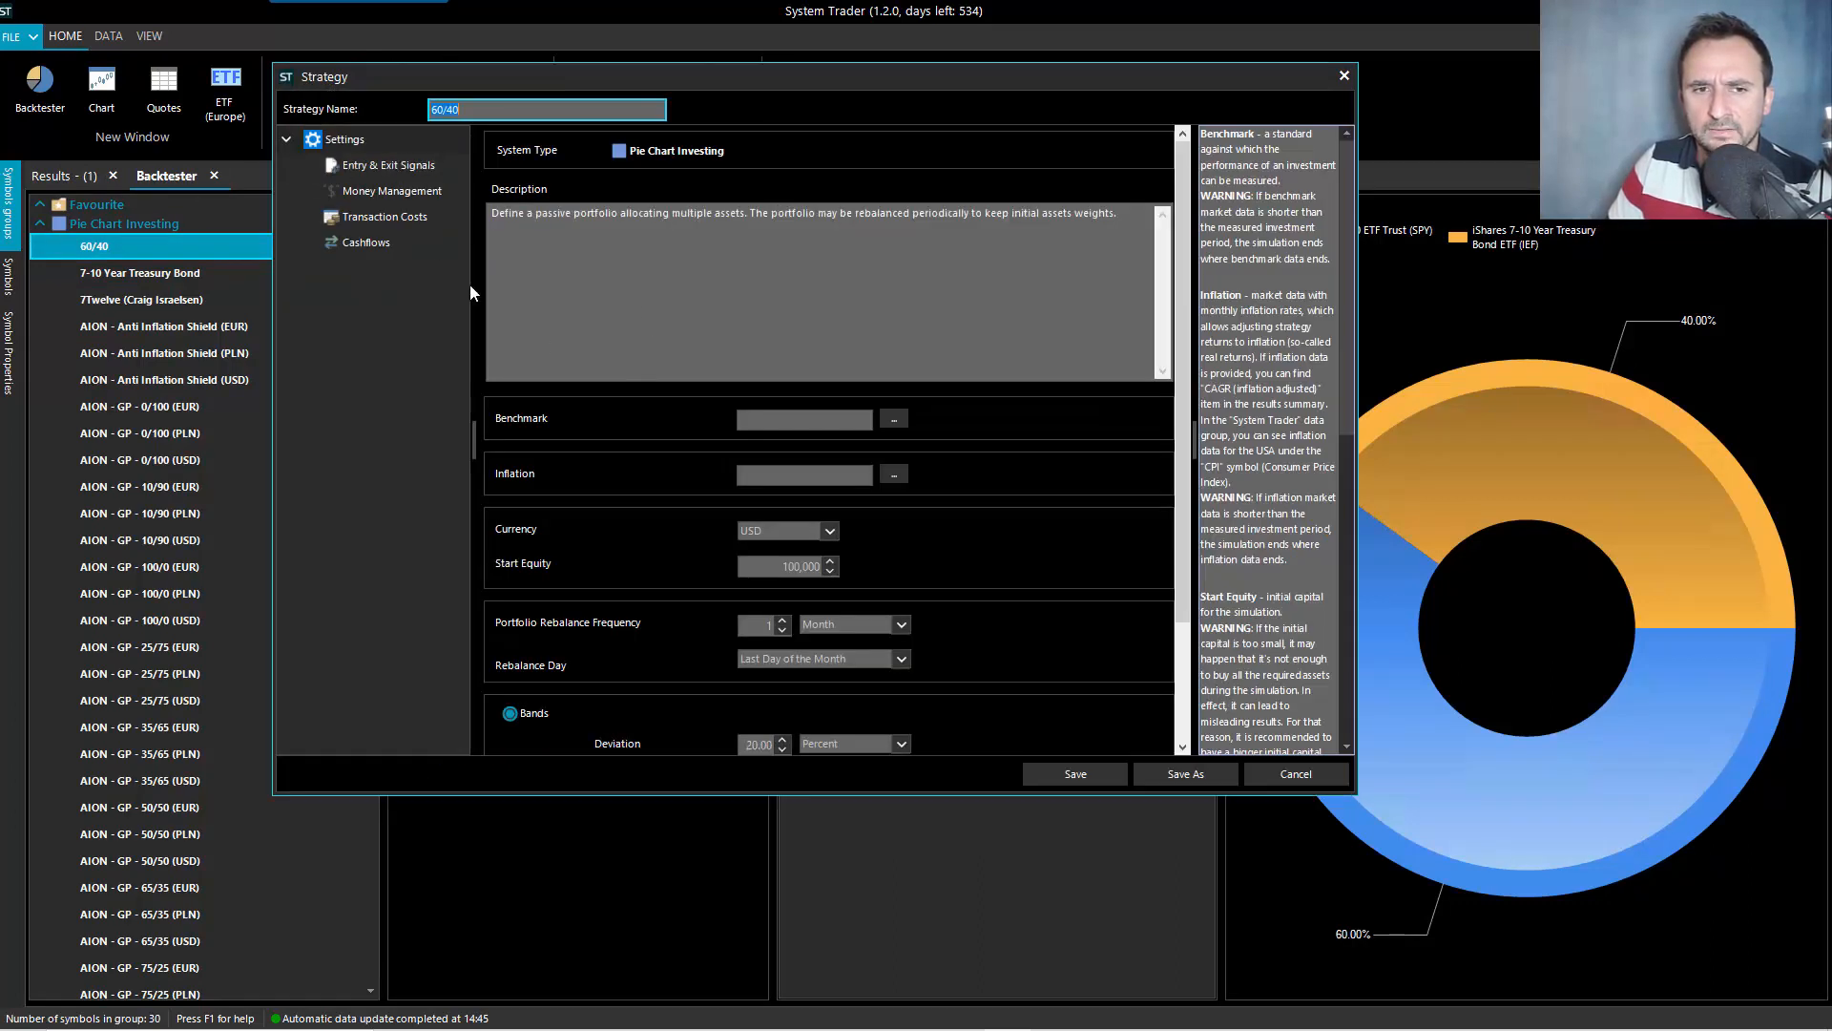
left_click(353, 193)
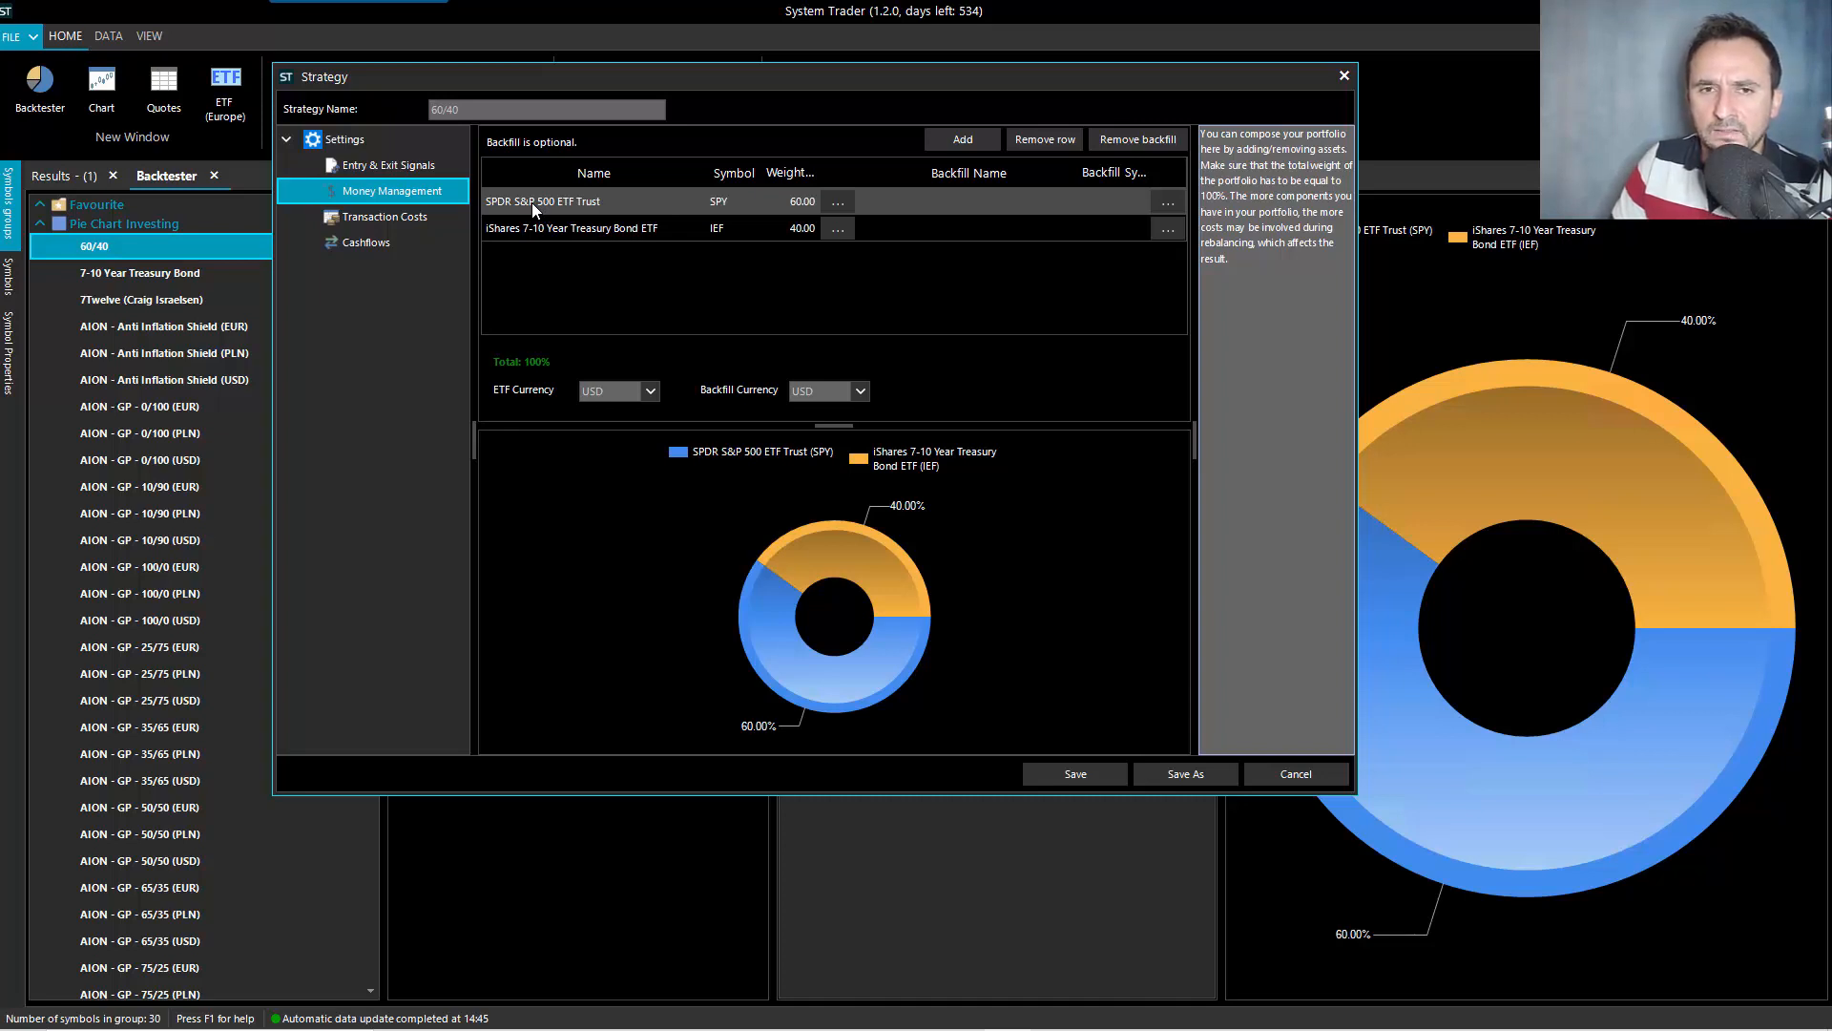
left_click_drag(586, 82, 702, 129)
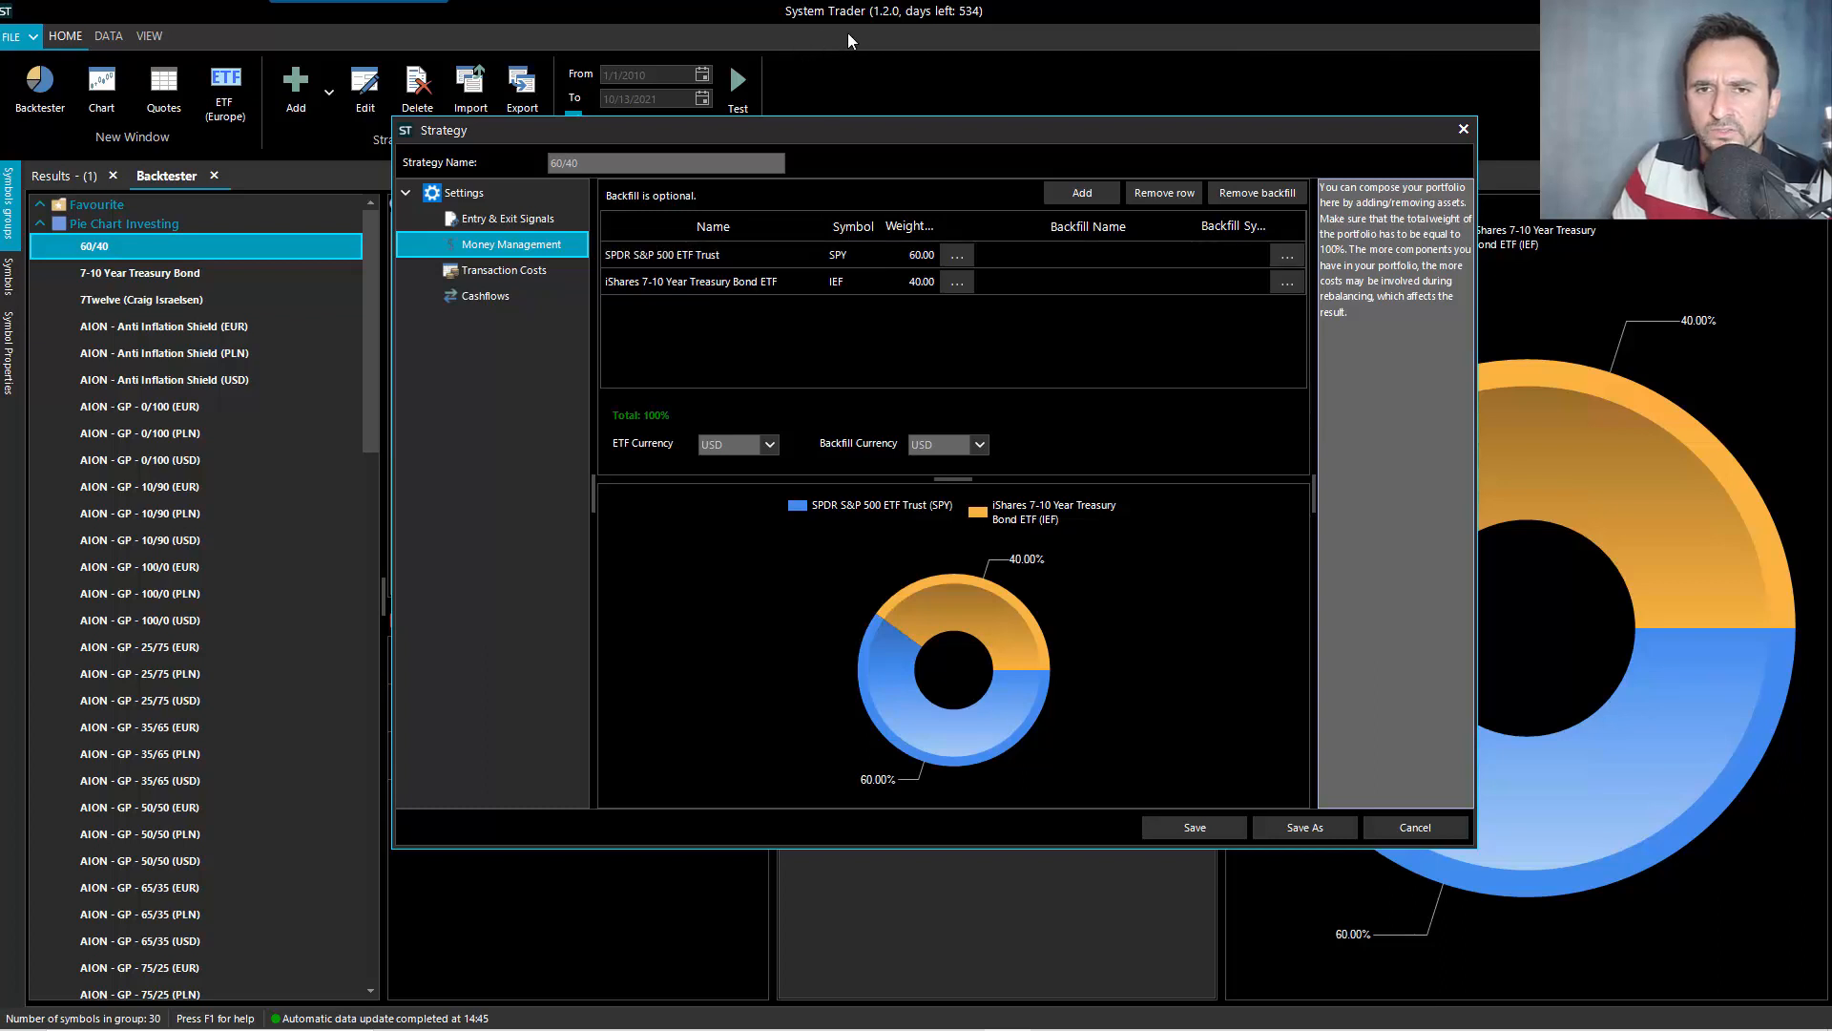
left_click(1285, 259)
left_click_drag(1374, 259, 1085, 317)
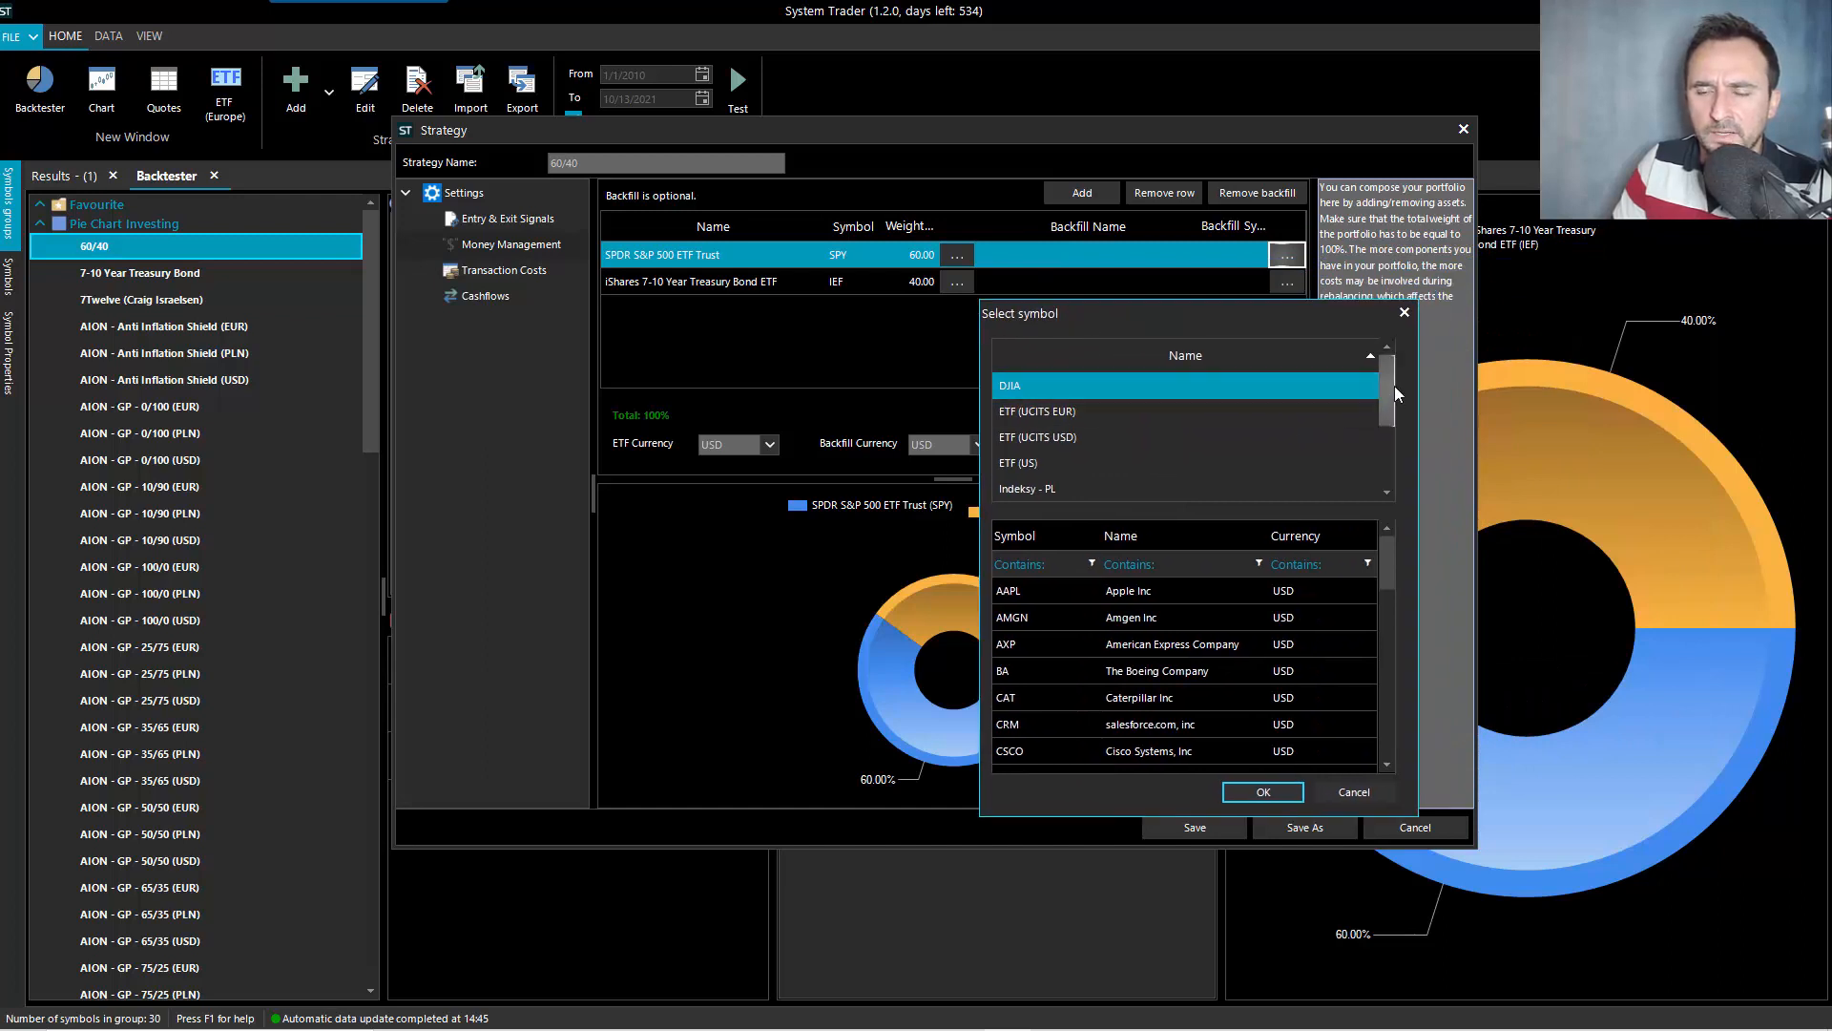
scroll(1393, 380, "down", 3)
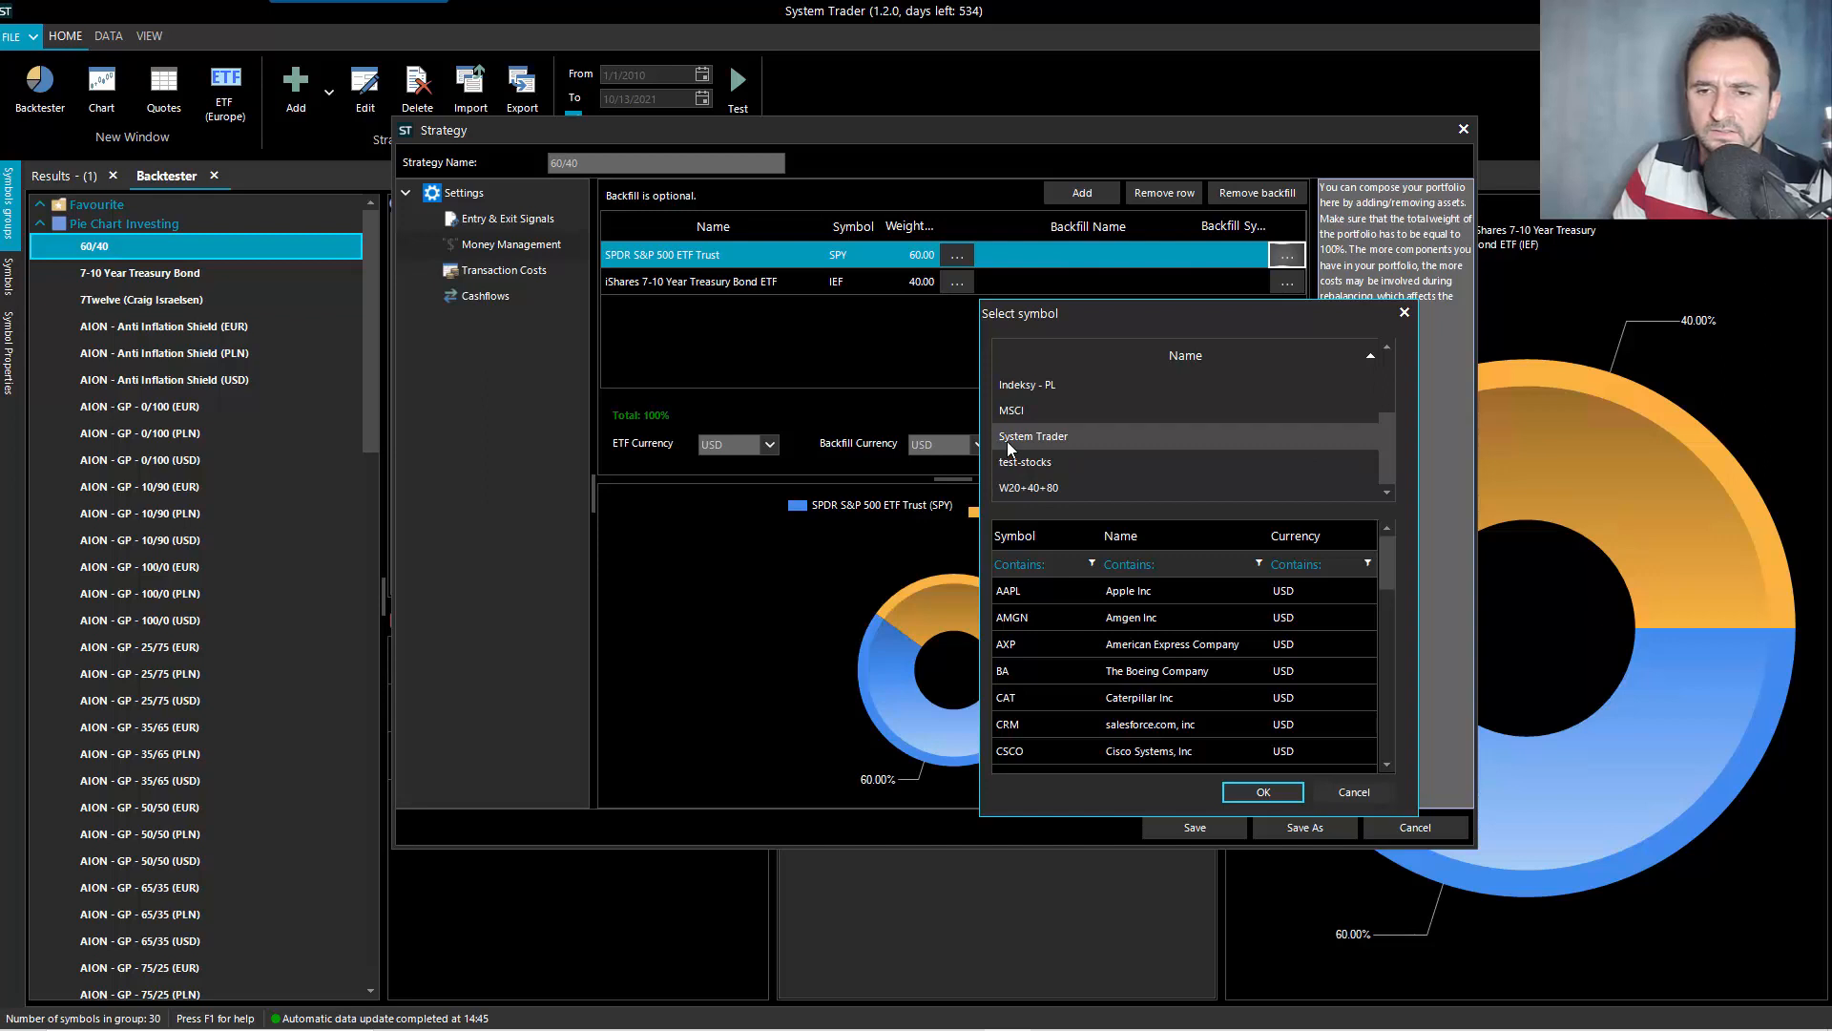
left_click(1021, 443)
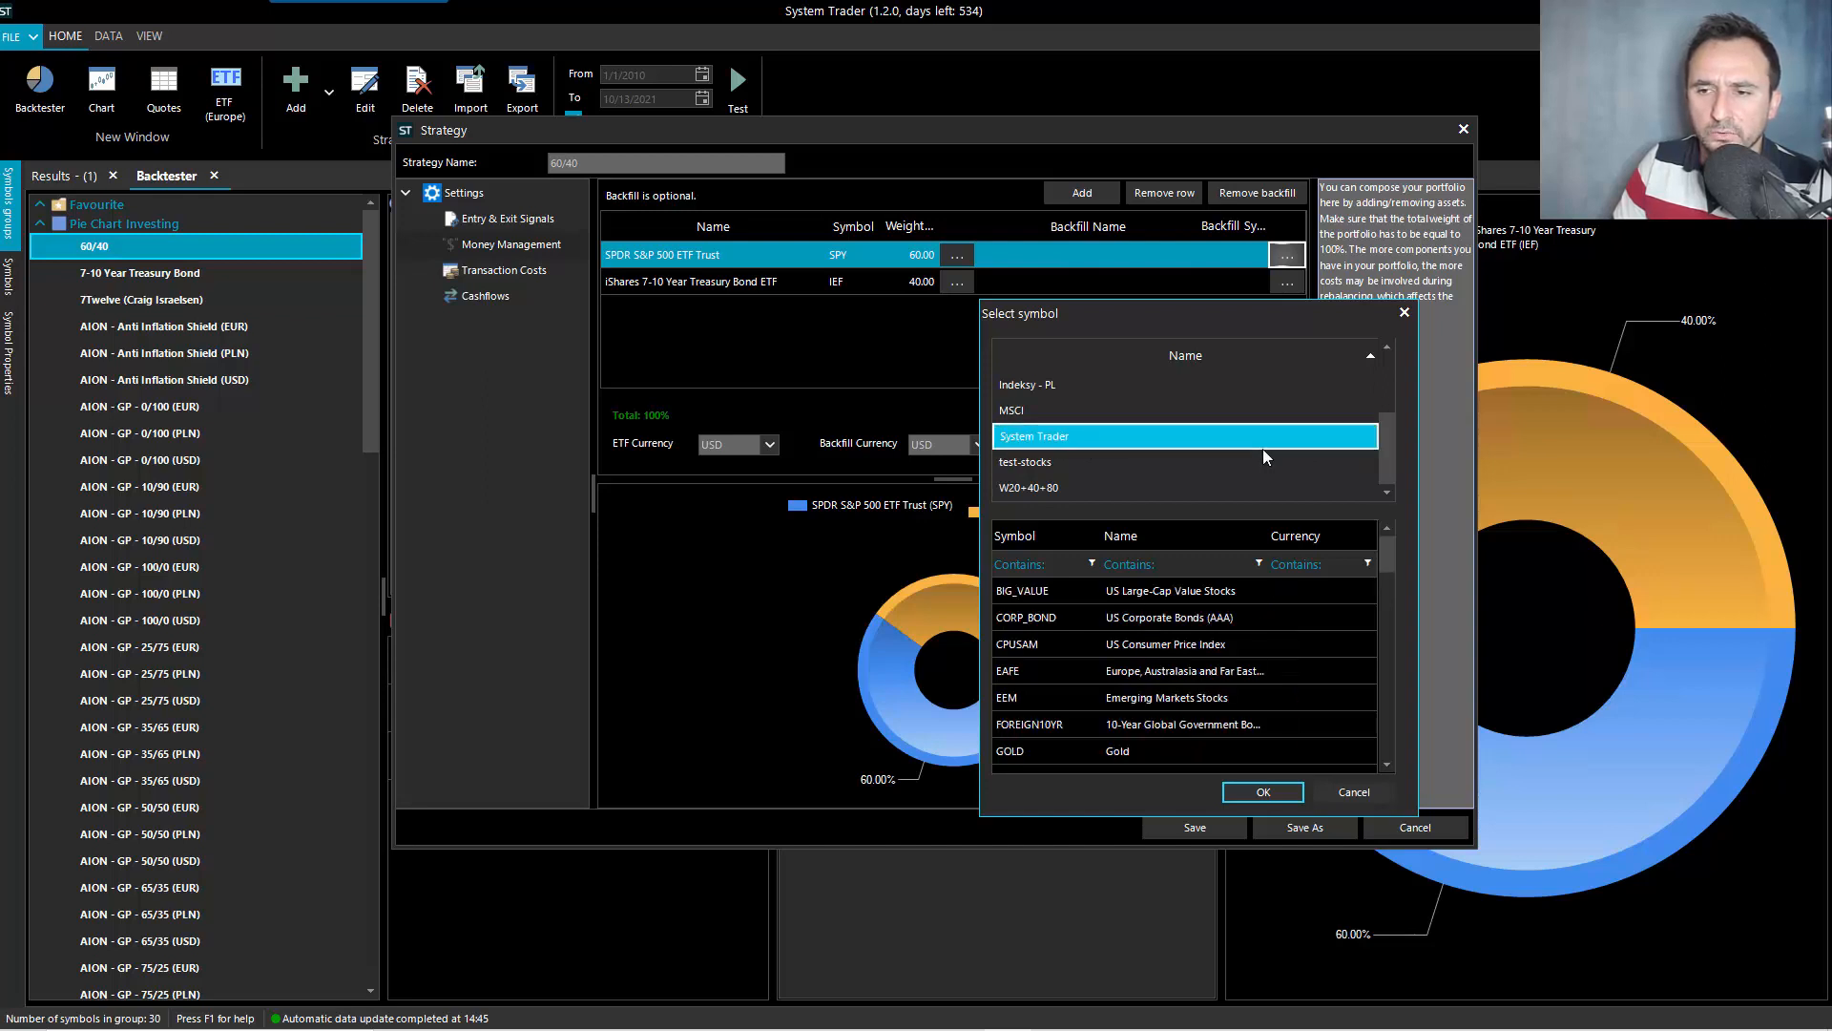
left_click_drag(1386, 556, 1382, 729)
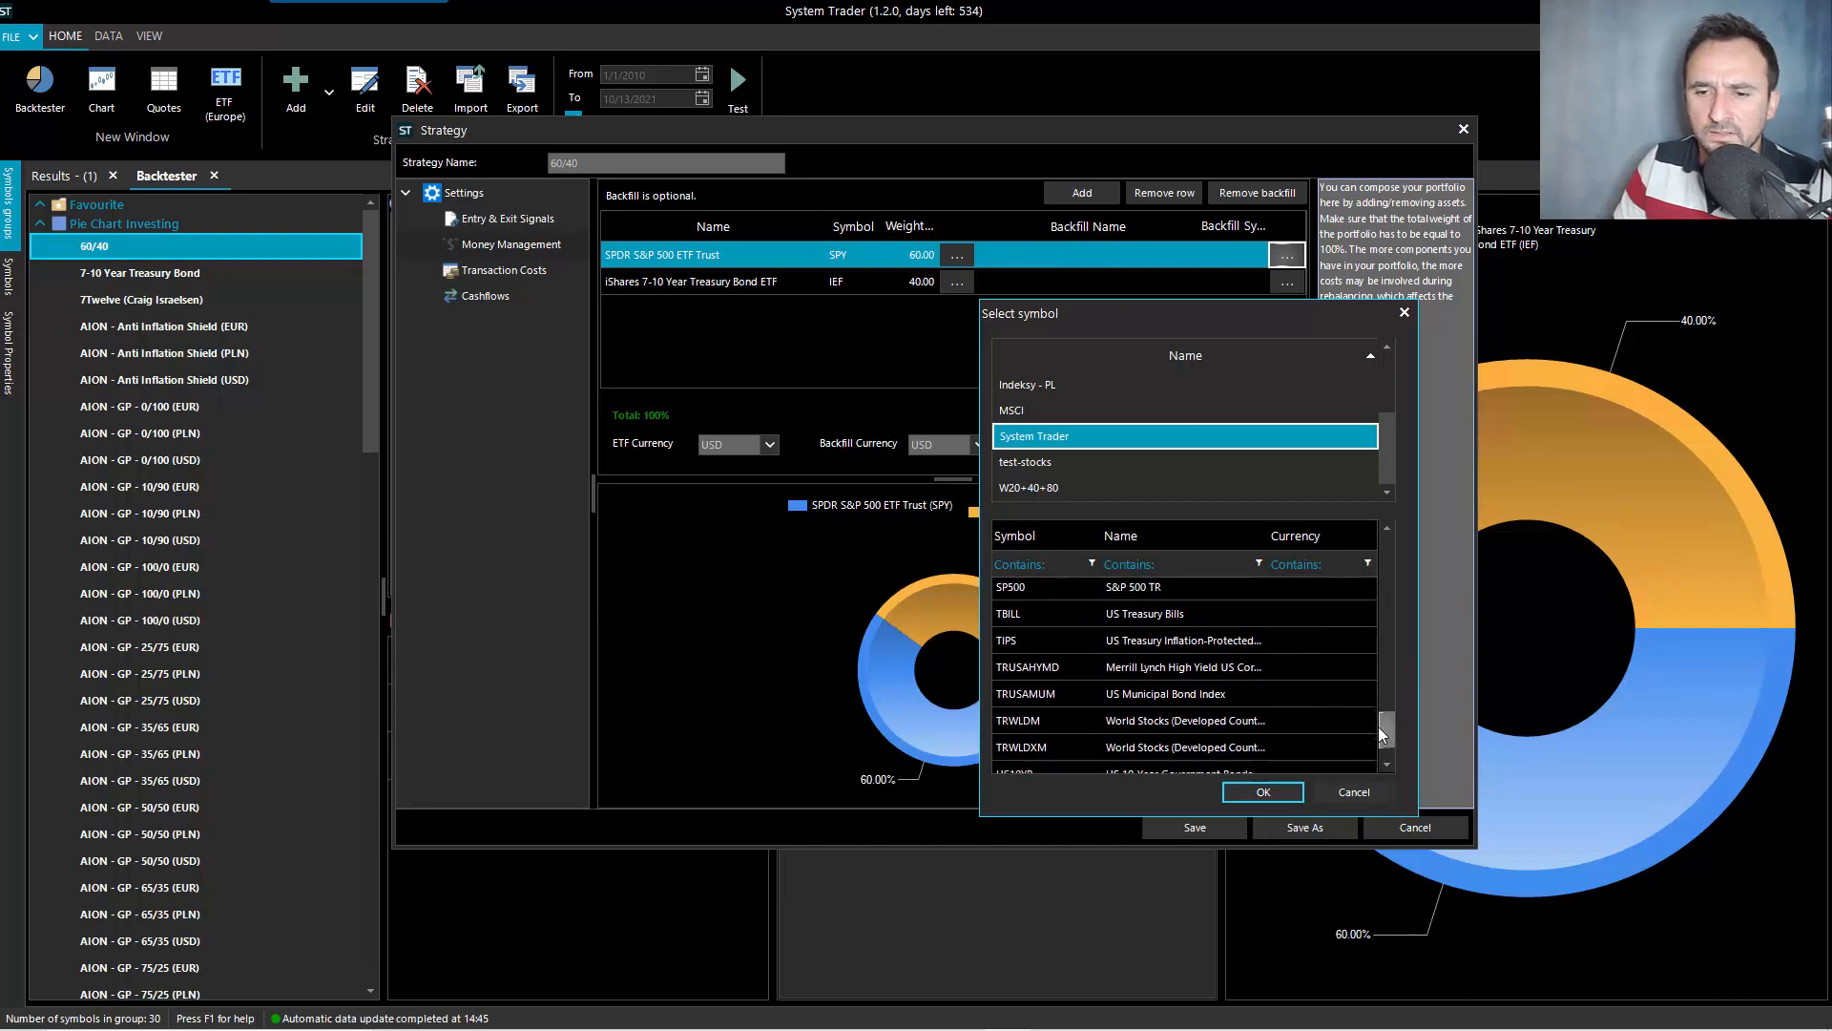
left_click(1029, 611)
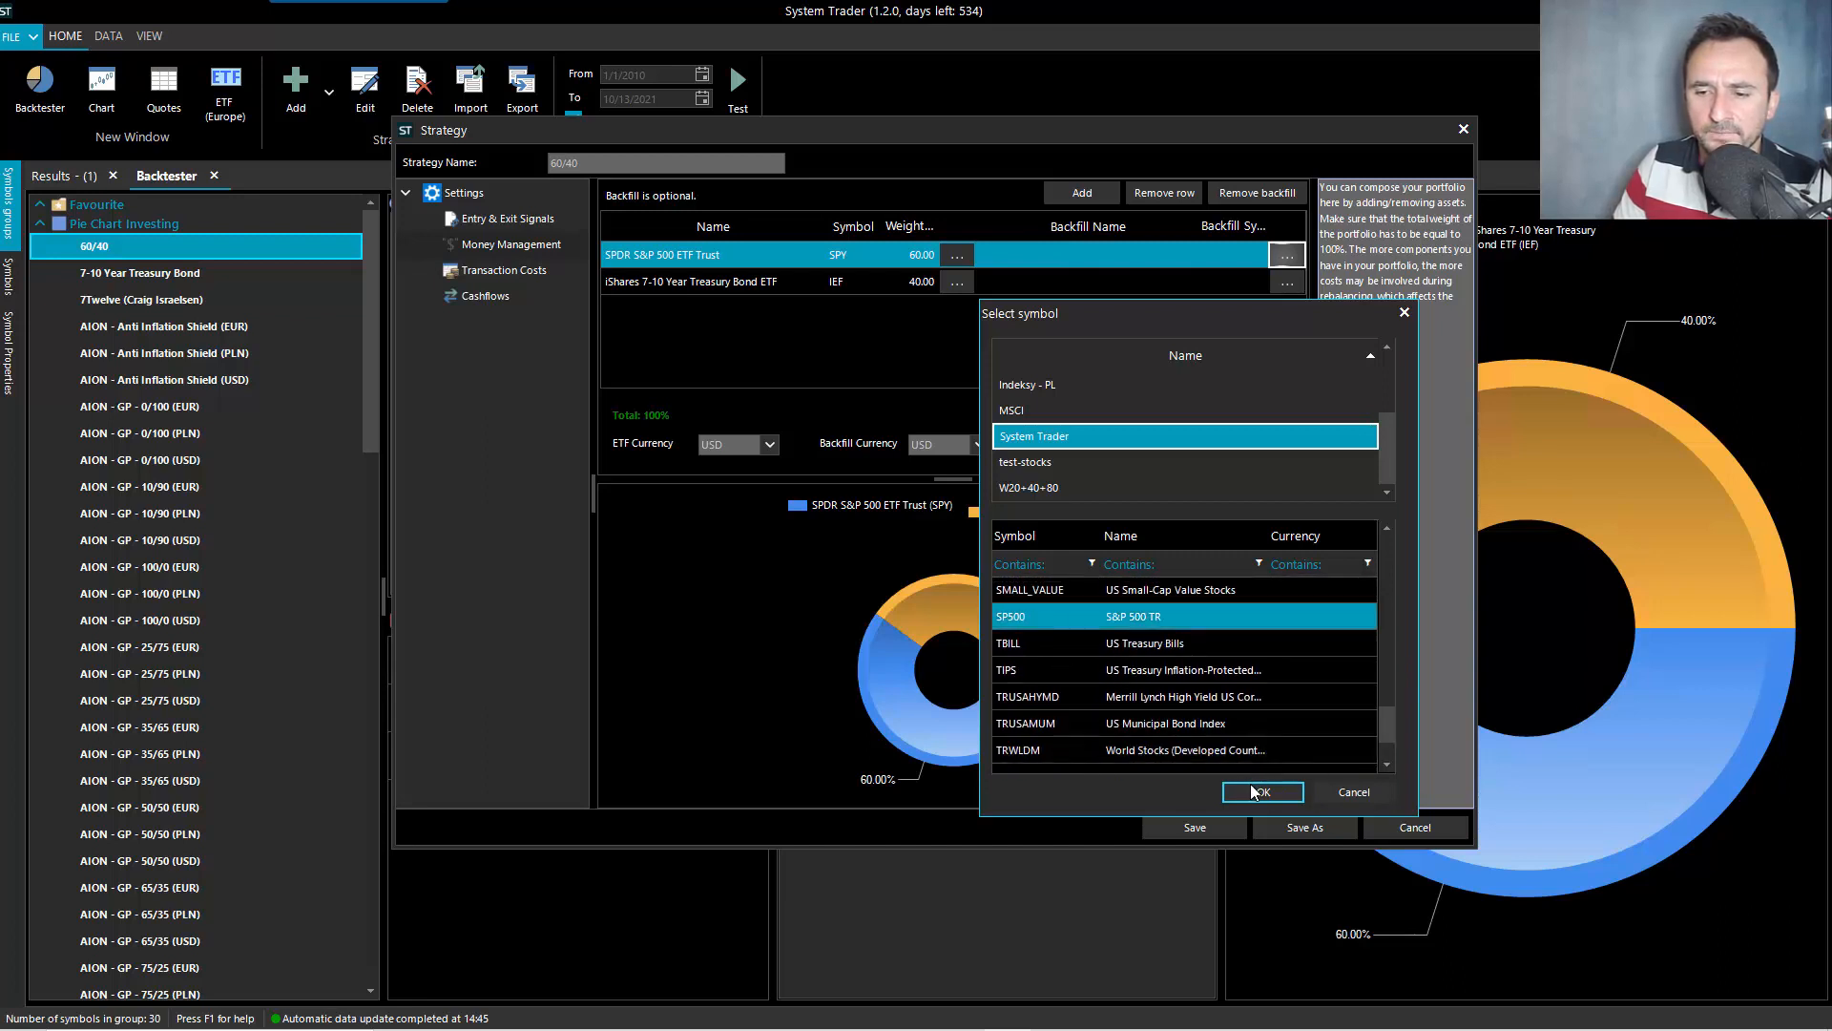
left_click(1263, 792)
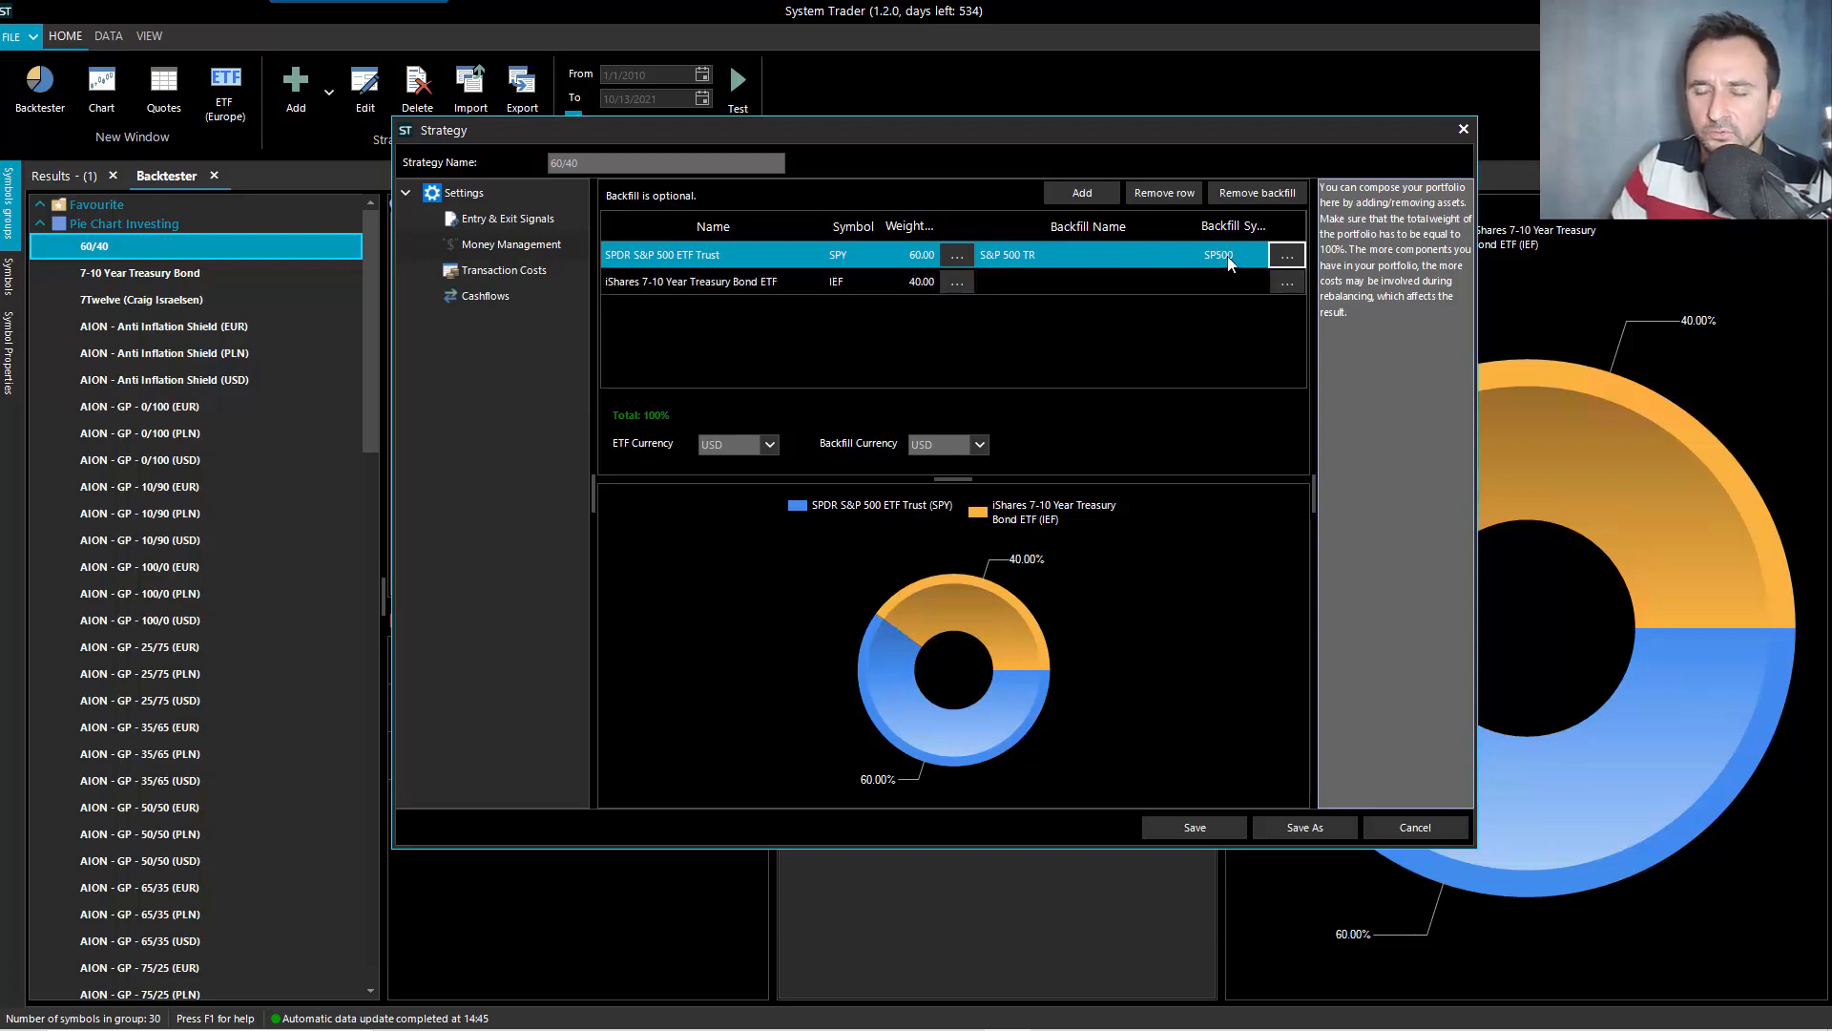
Backfill IEF with the US10YR symbol (US 10-Year Government Bonds) from the System Trader group
left_click(1284, 285)
left_click_drag(1331, 279, 1155, 266)
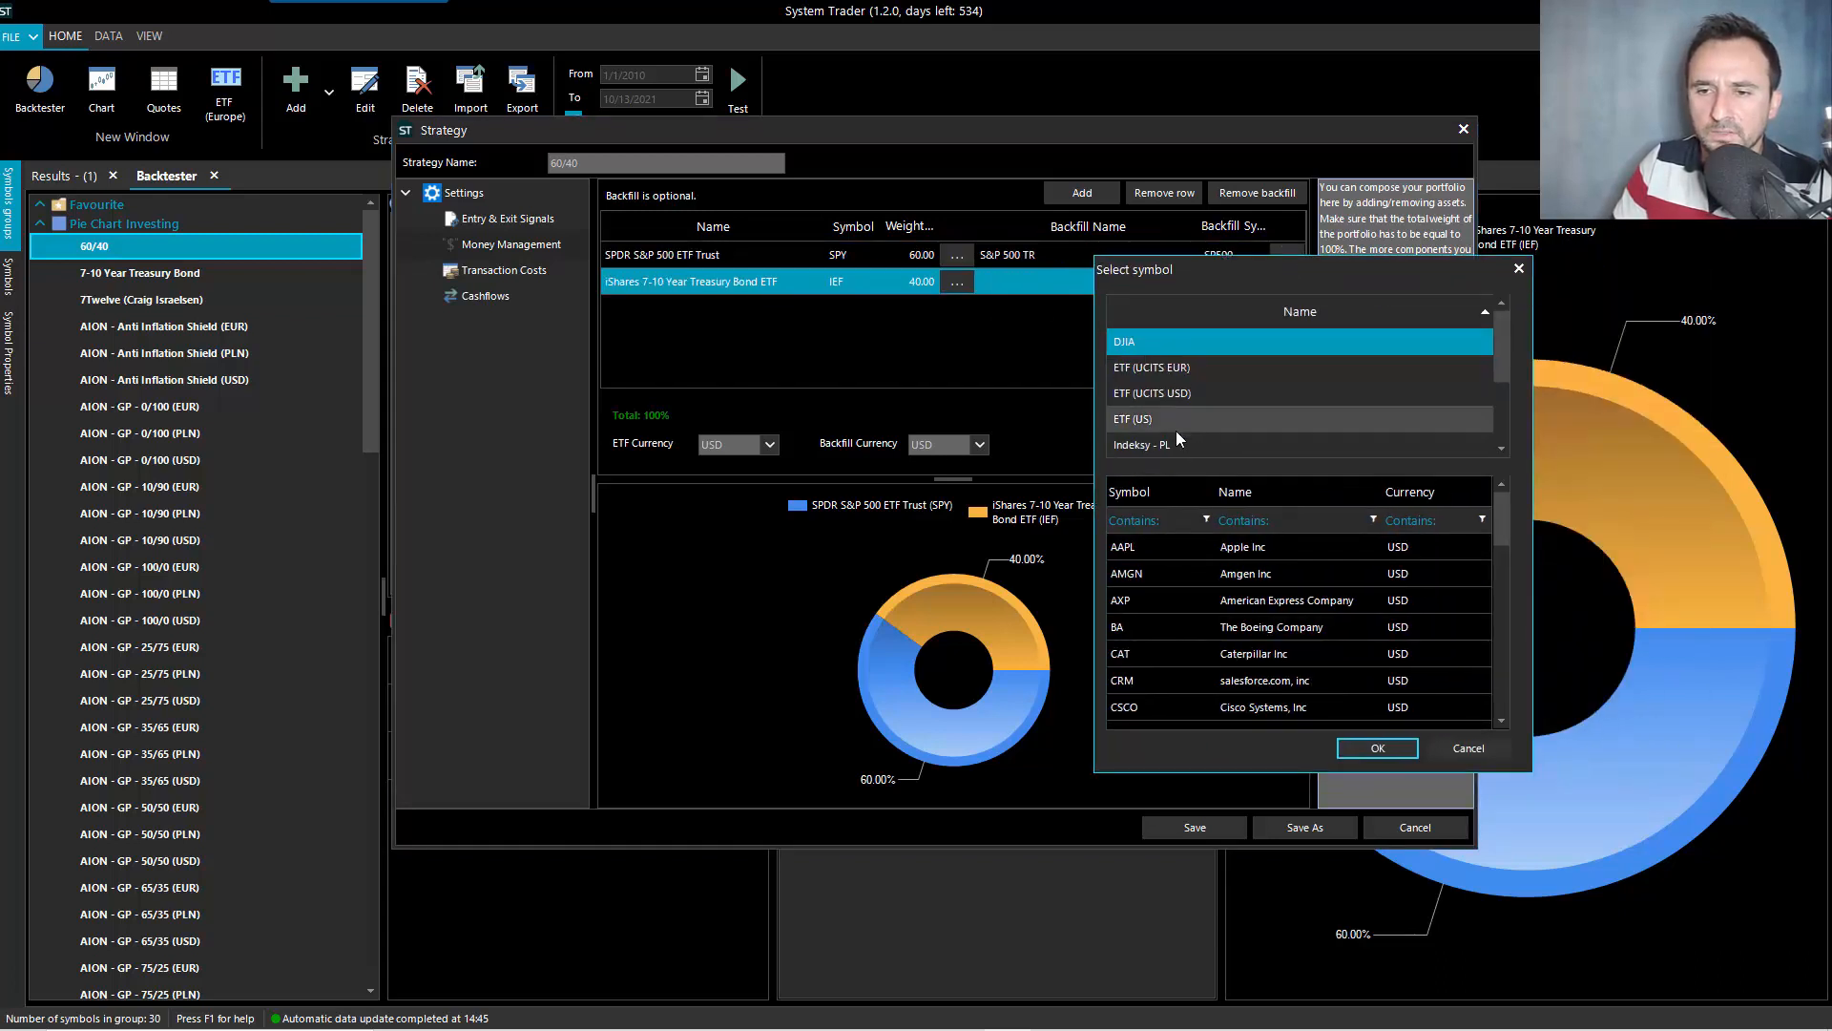
scroll(1176, 429, "down", 2)
left_click(1146, 392)
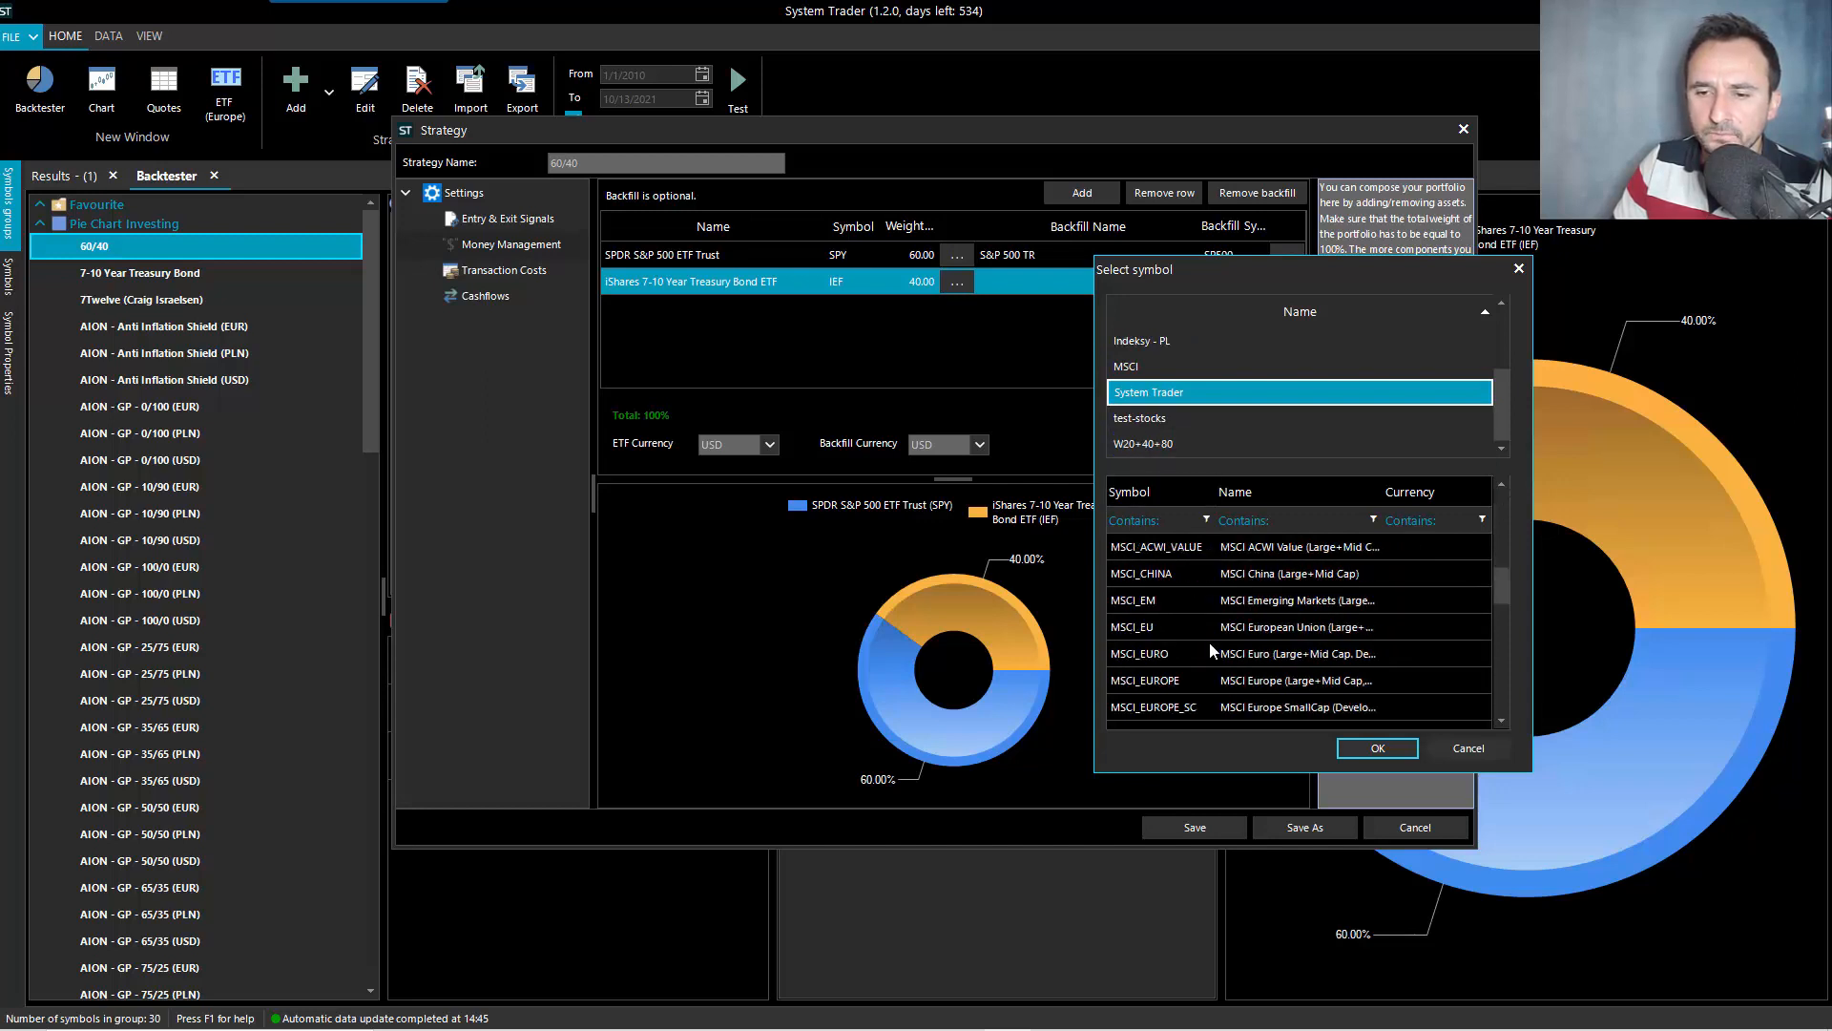
scroll(1208, 641, "down", 8)
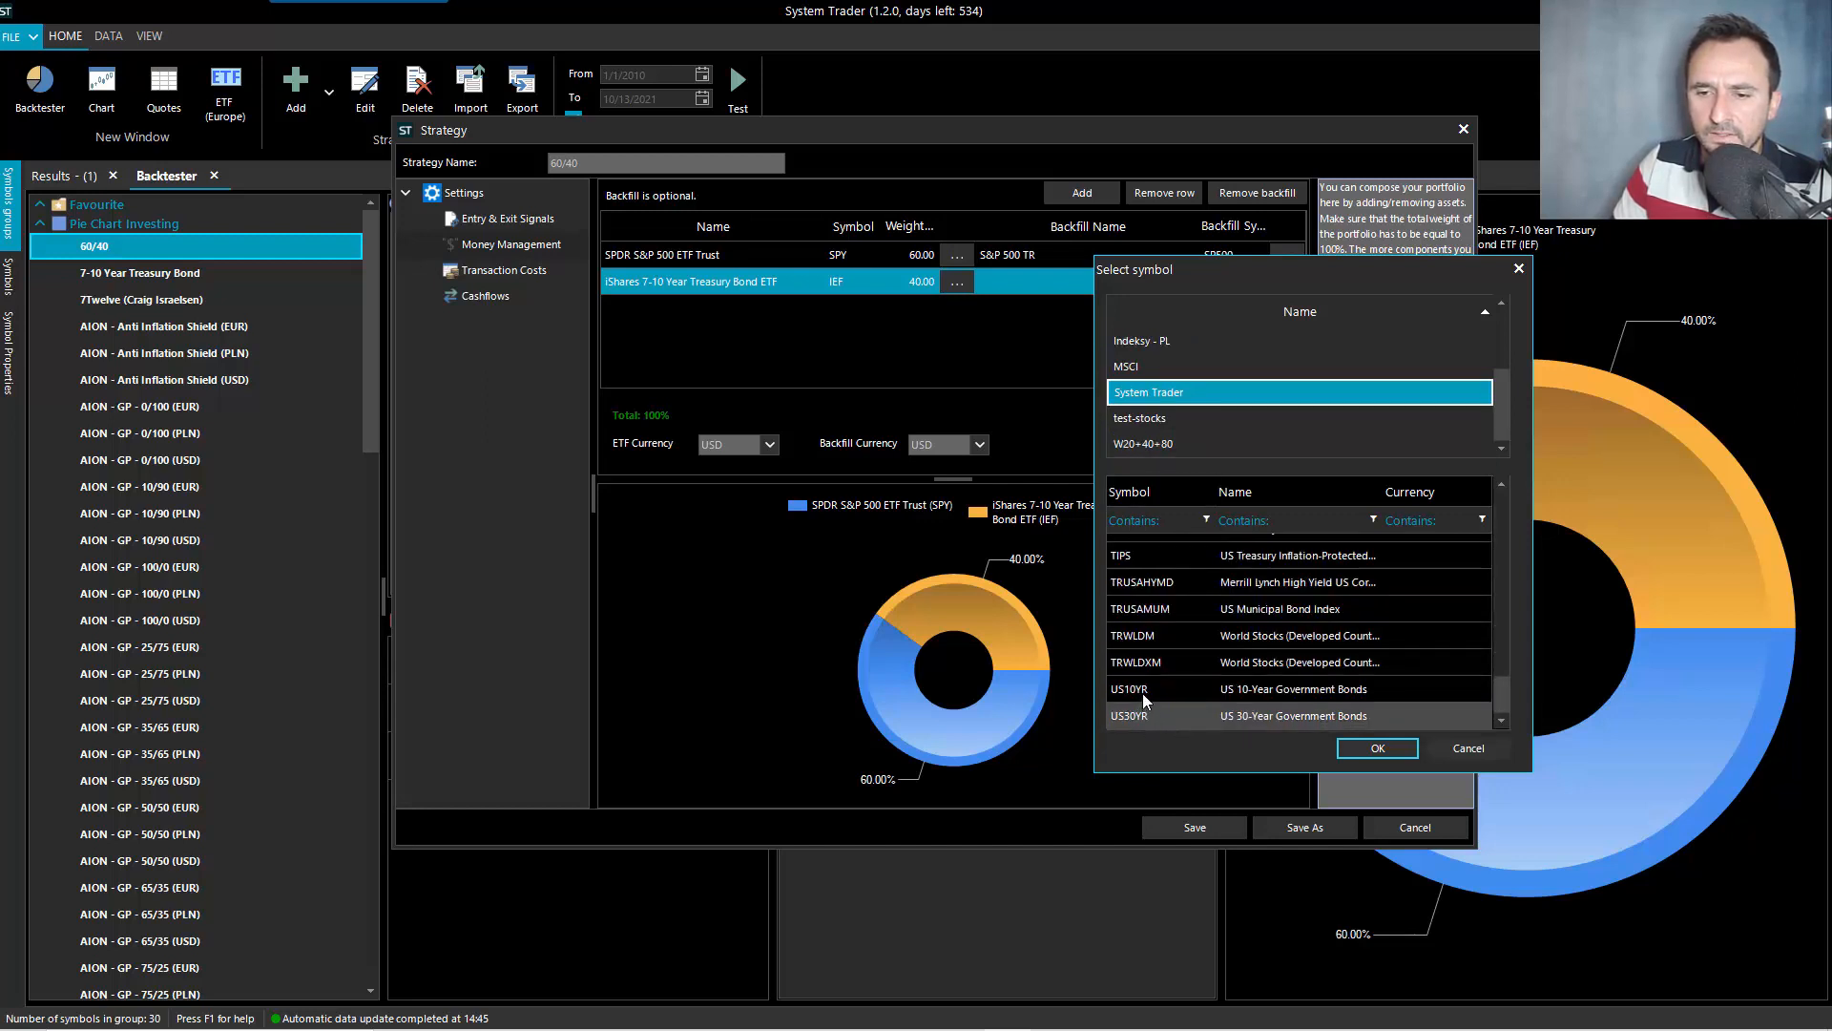
left_click(1218, 689)
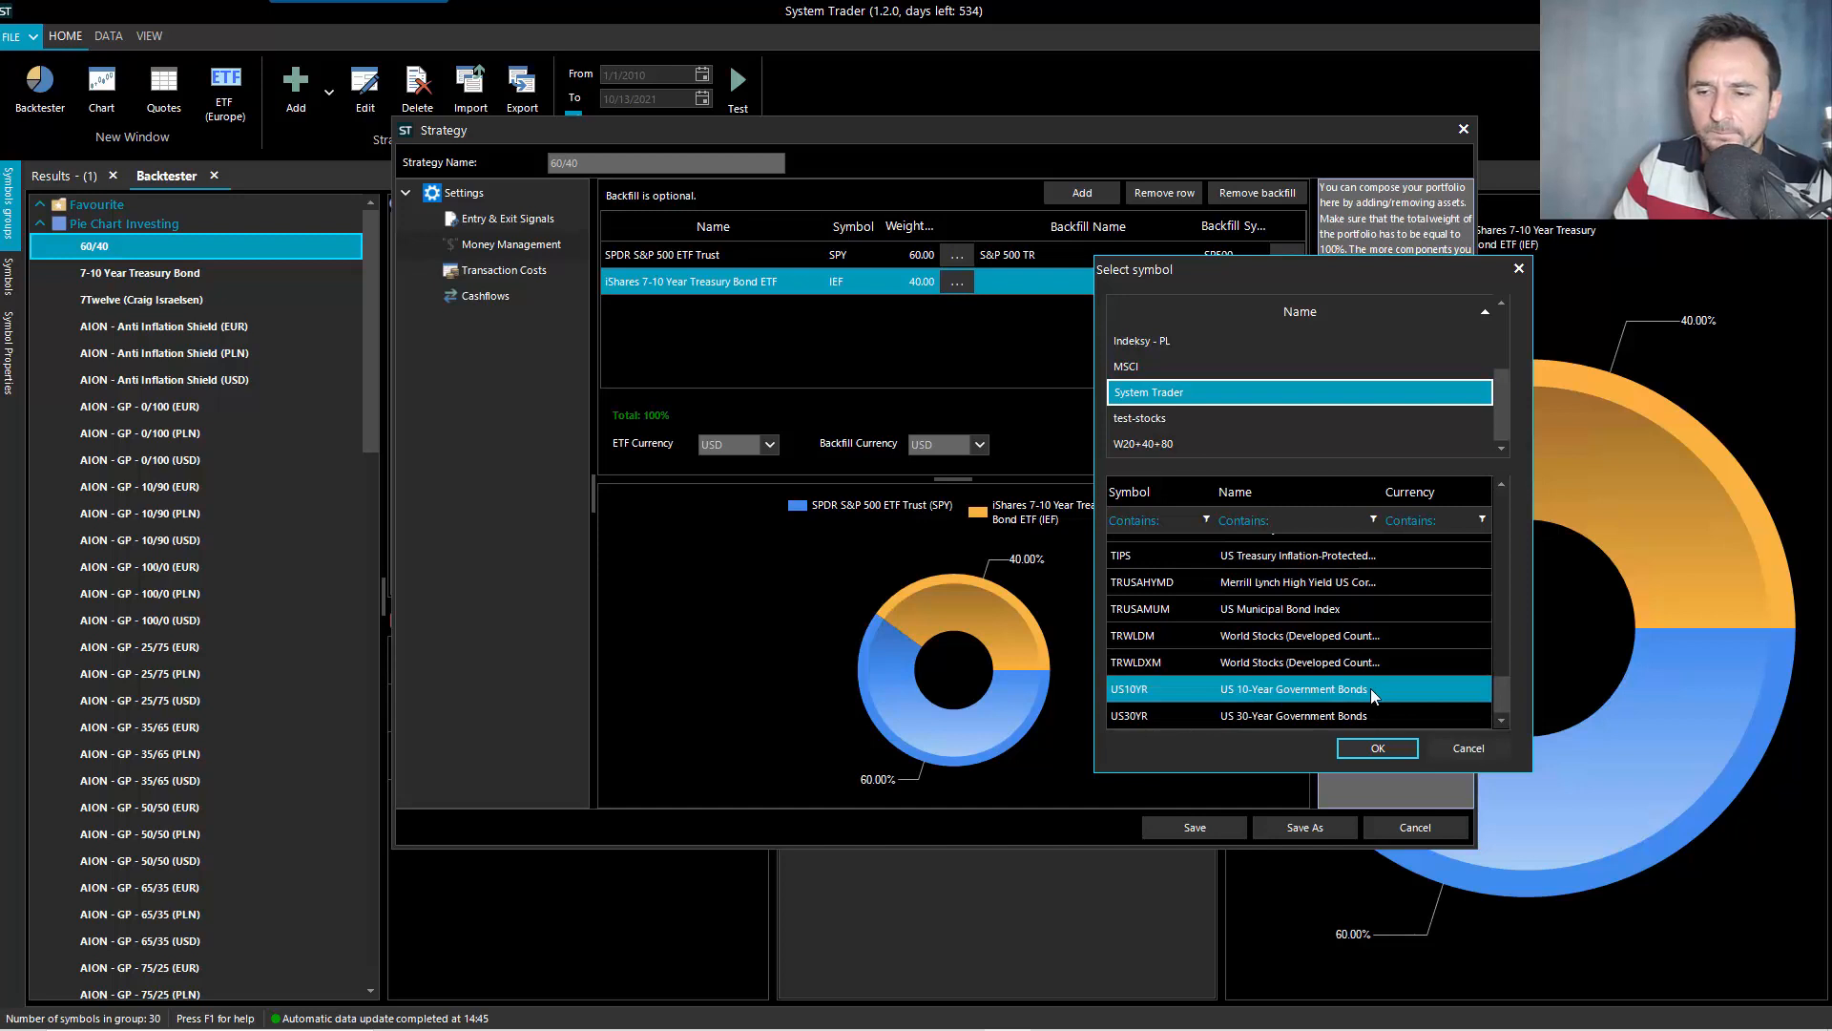
left_click(1374, 748)
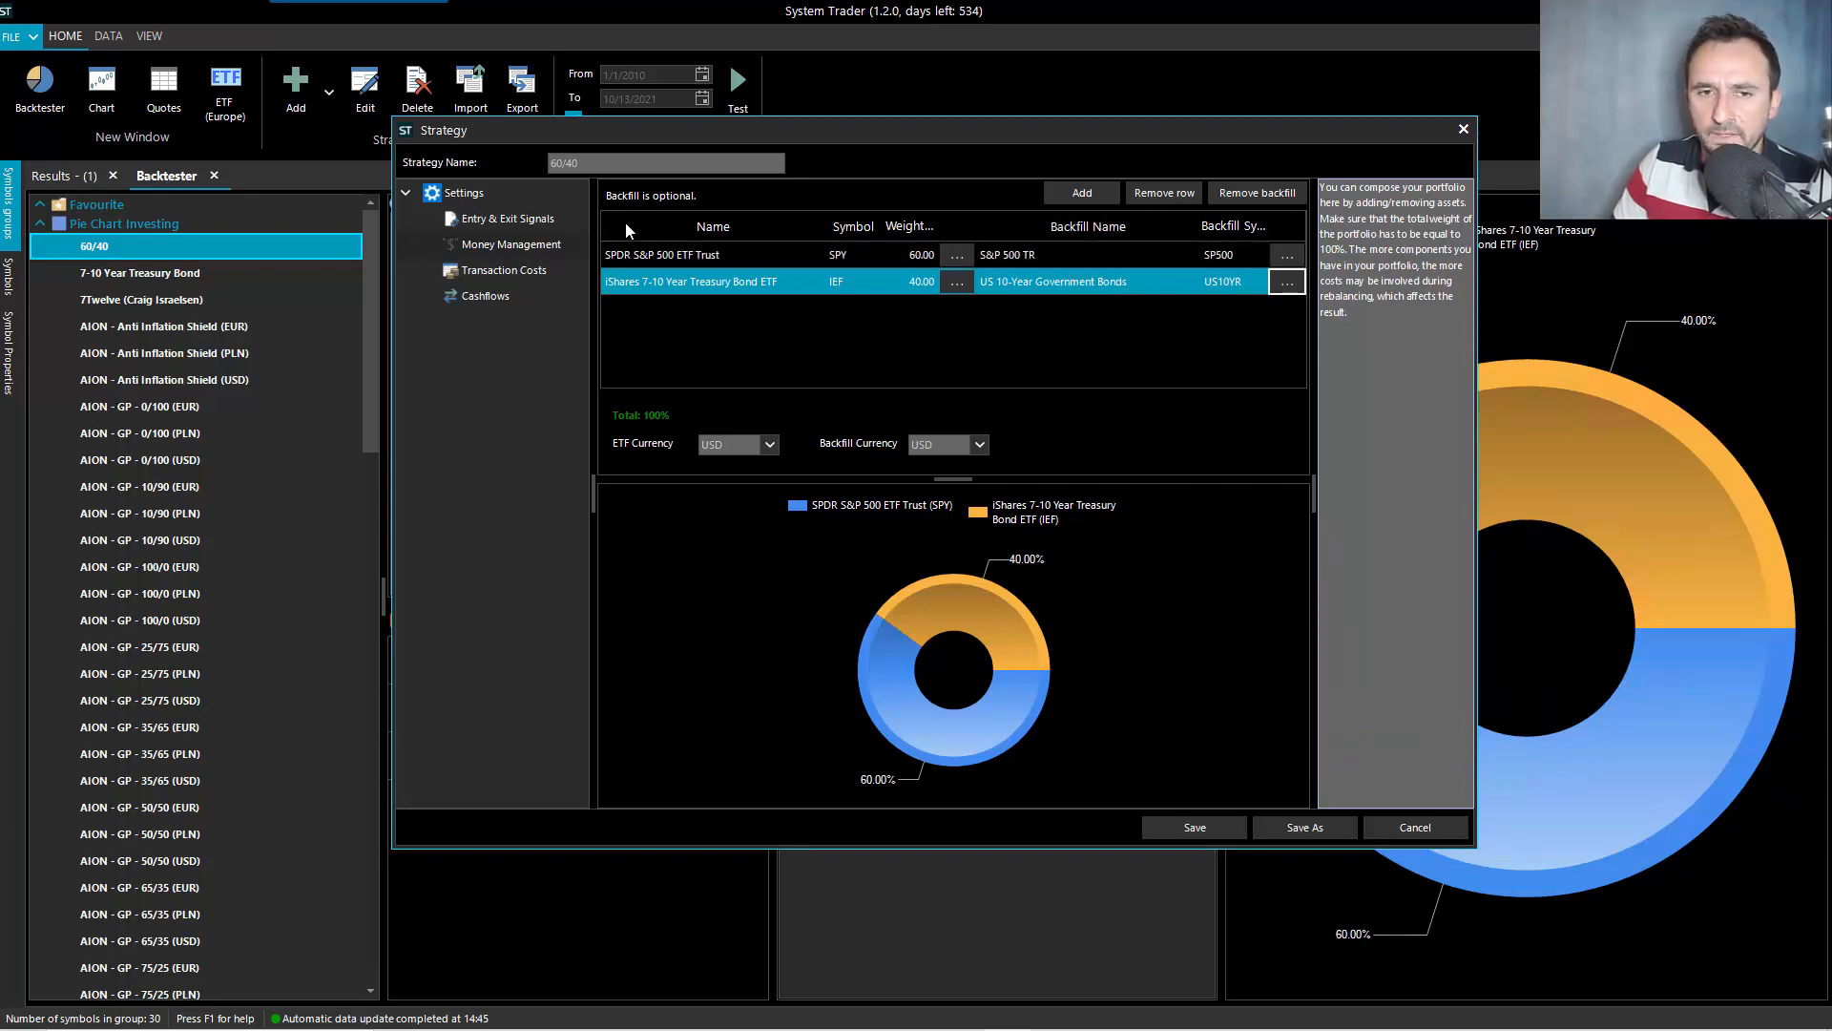
Save the backfilled 60/40 strategy and backtest it over all available dates, declining the rebalance on 2021-10-12
left_click(1167, 823)
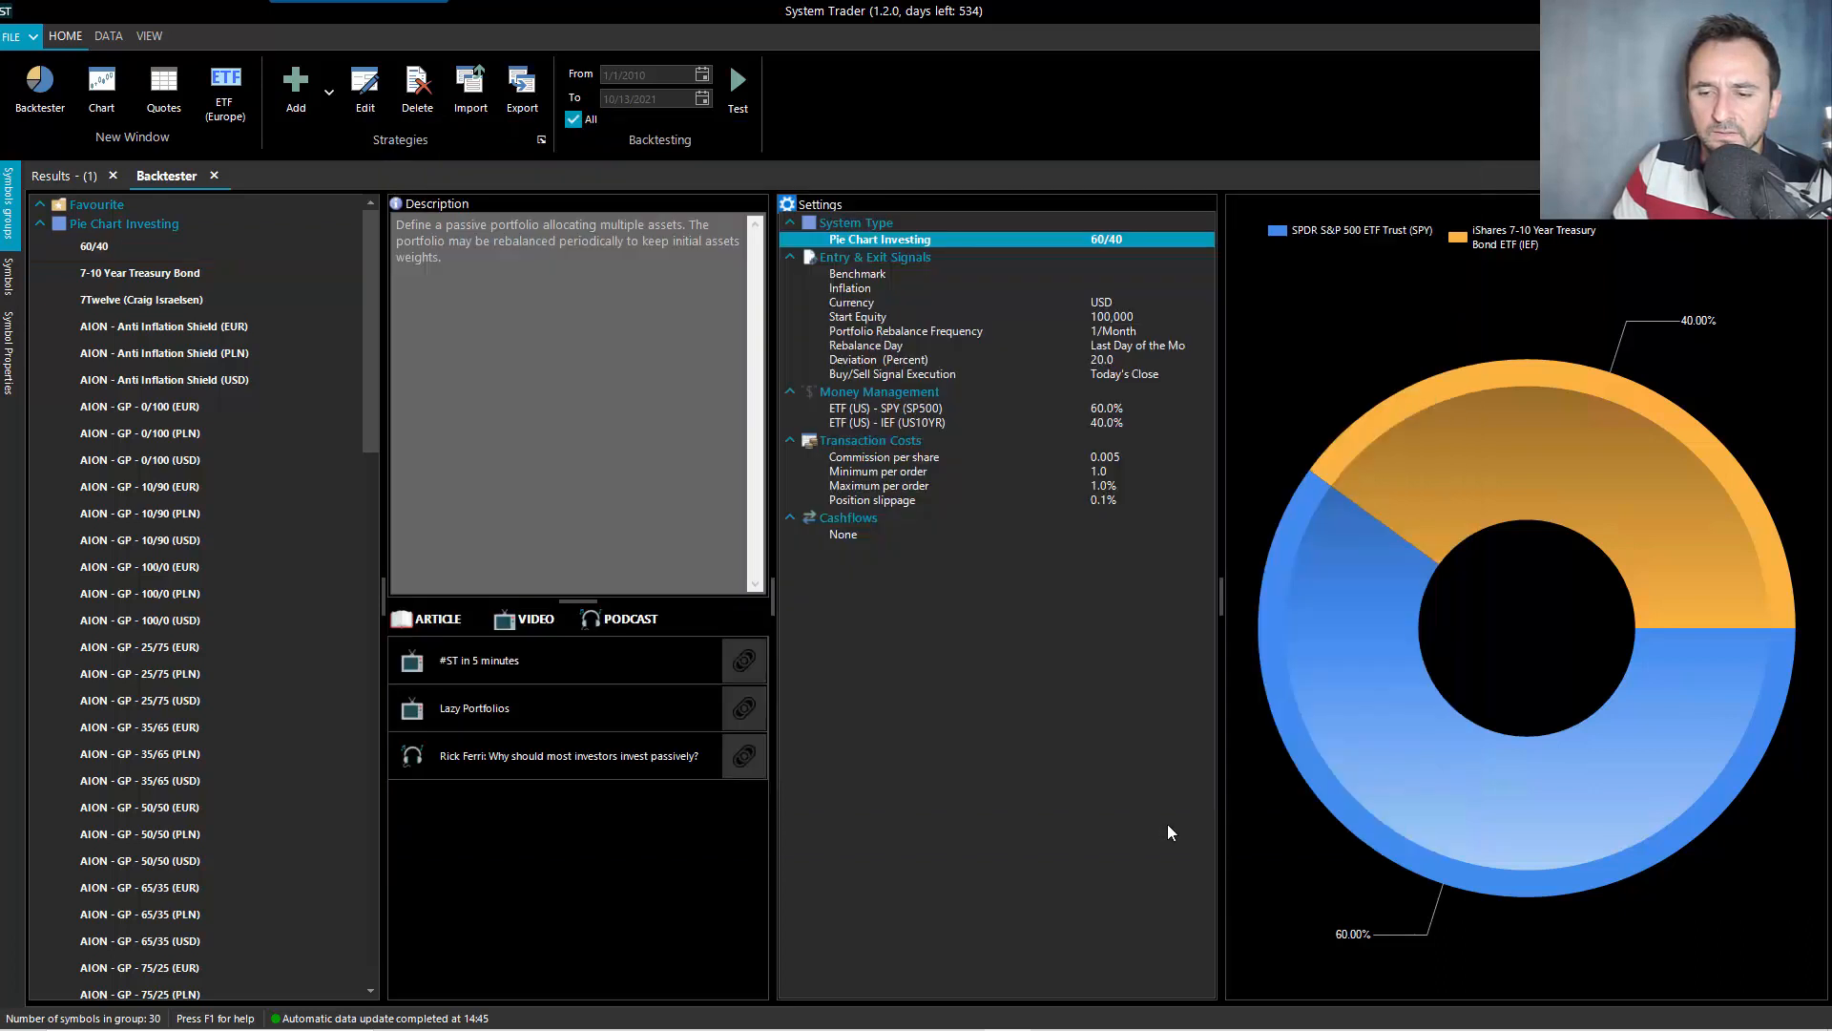
left_click(736, 110)
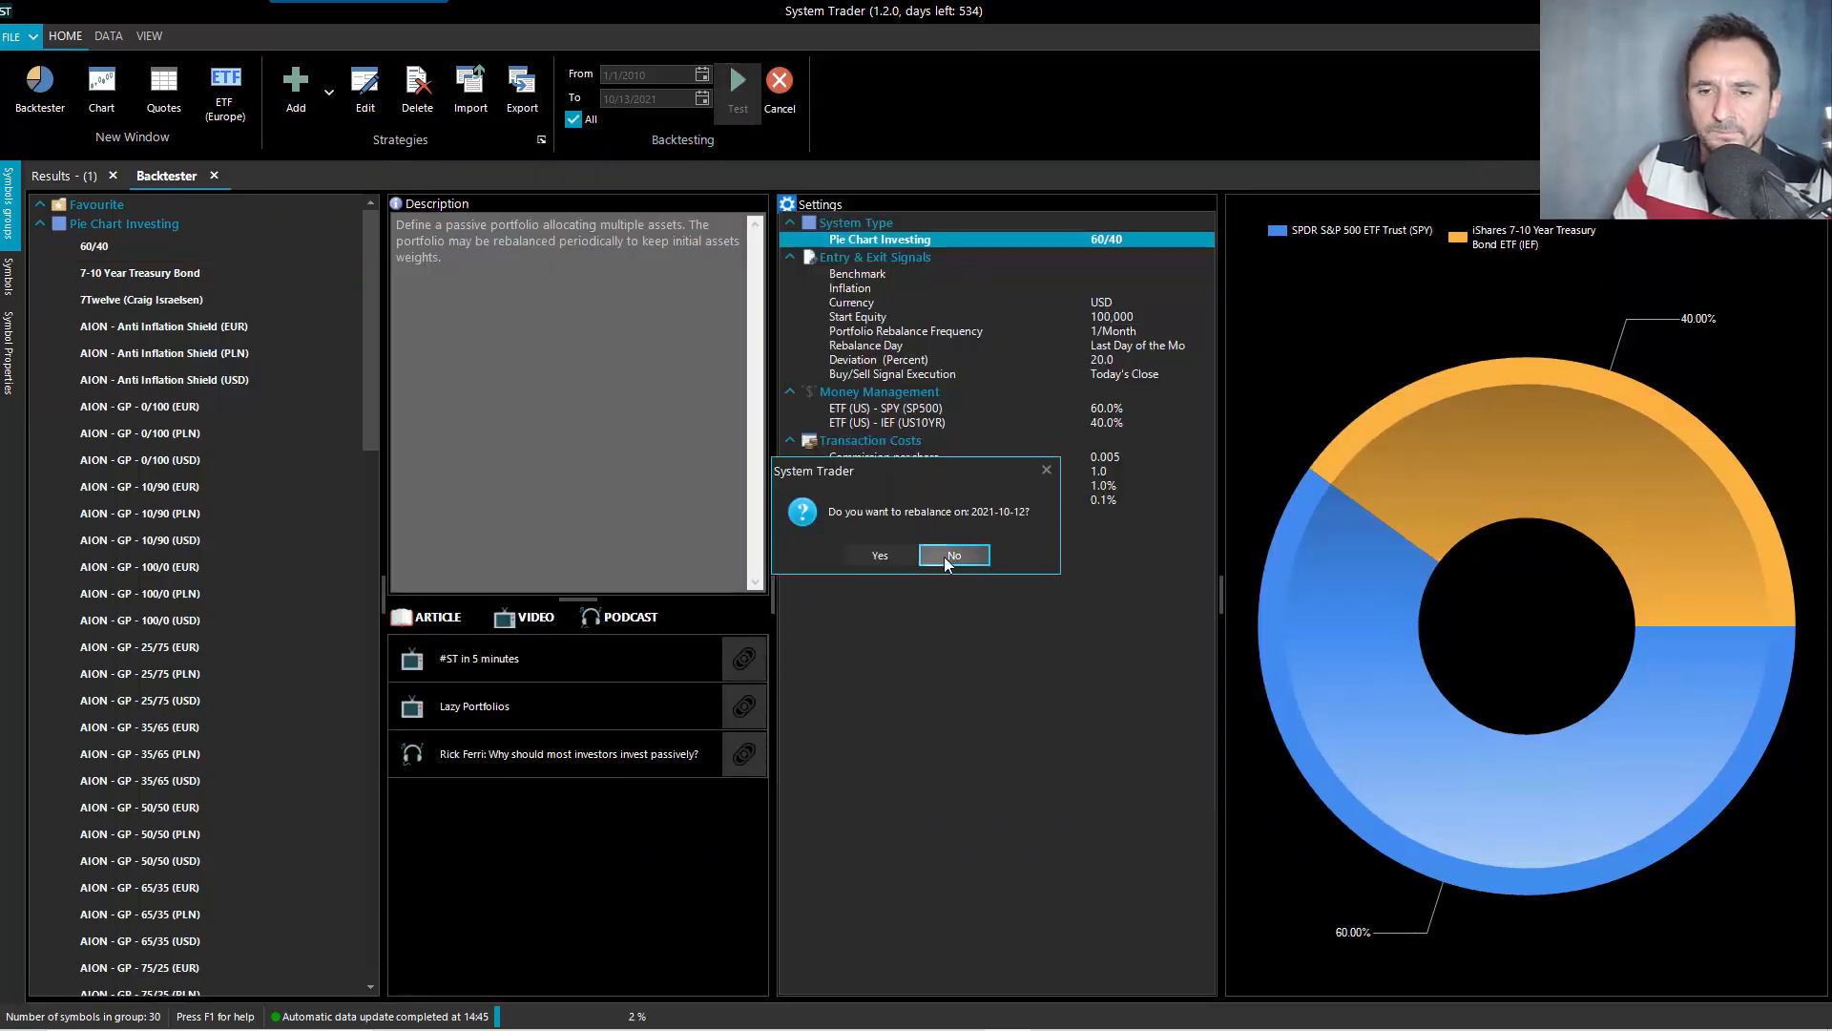
left_click(948, 559)
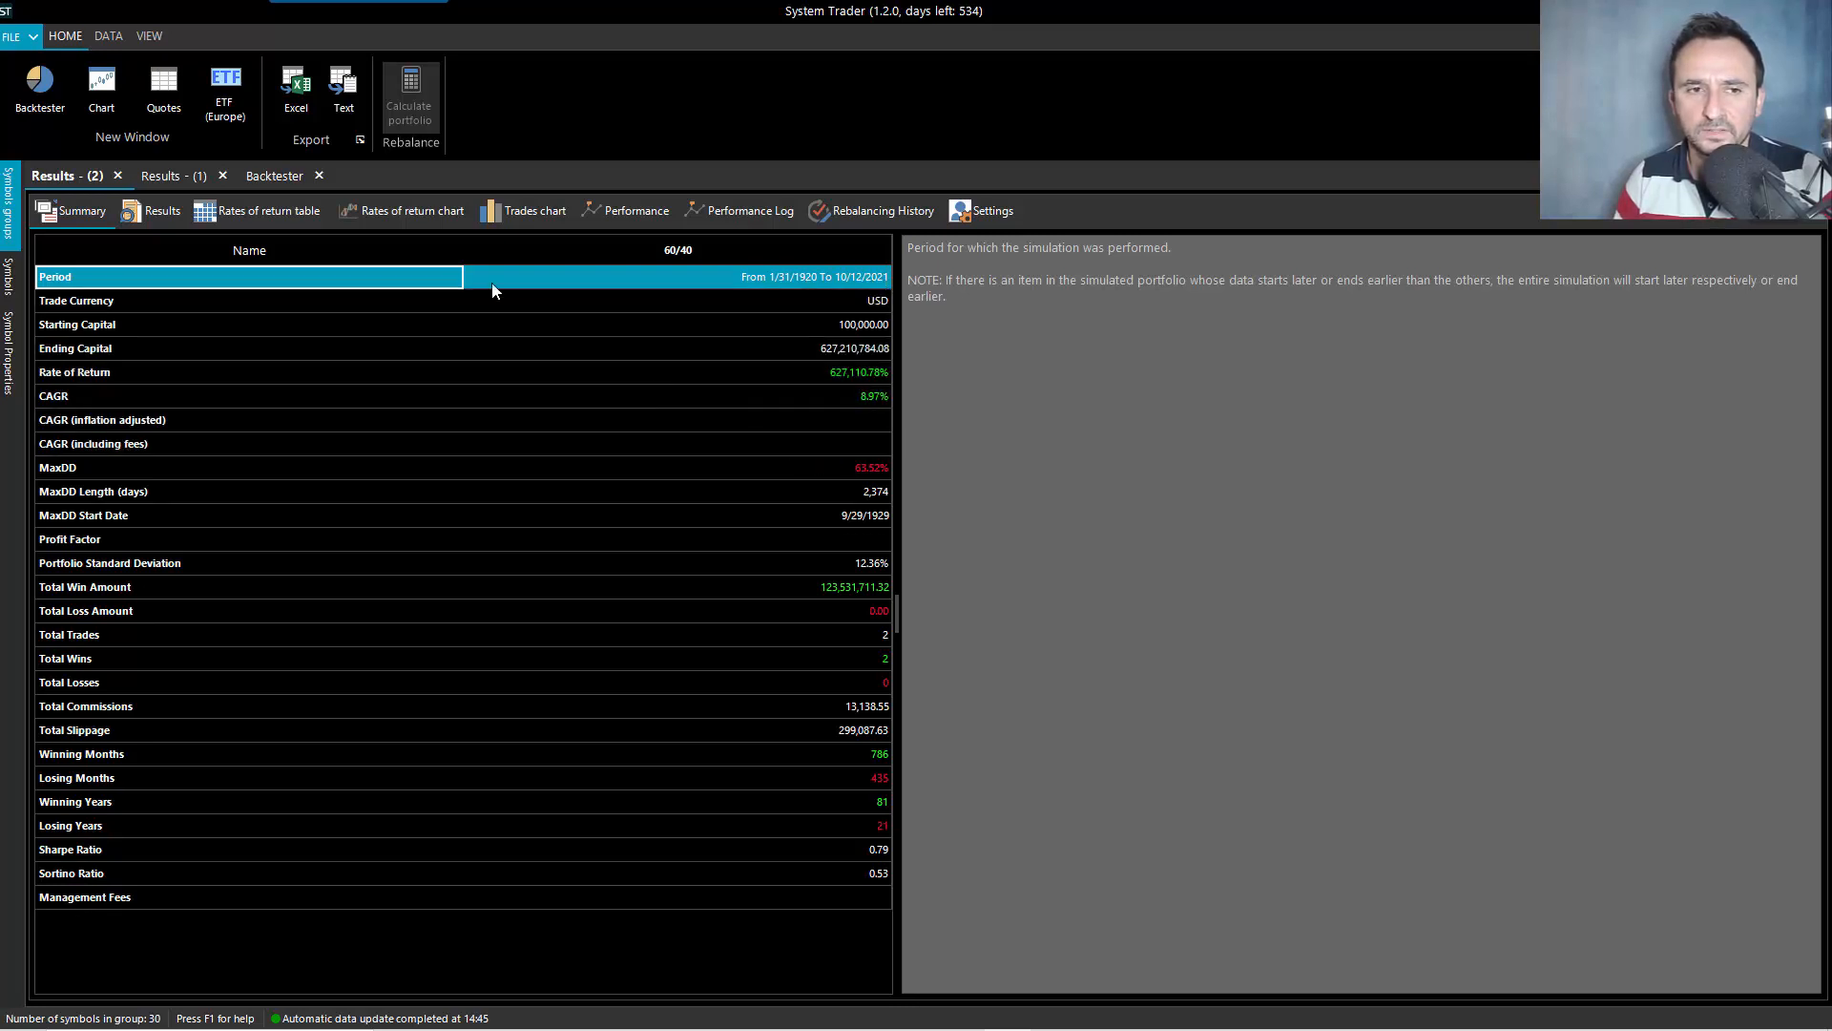
Review the new backtest's rates of return table, rebalancing history and logarithmic performance chart with the drawdown
left_click(255, 210)
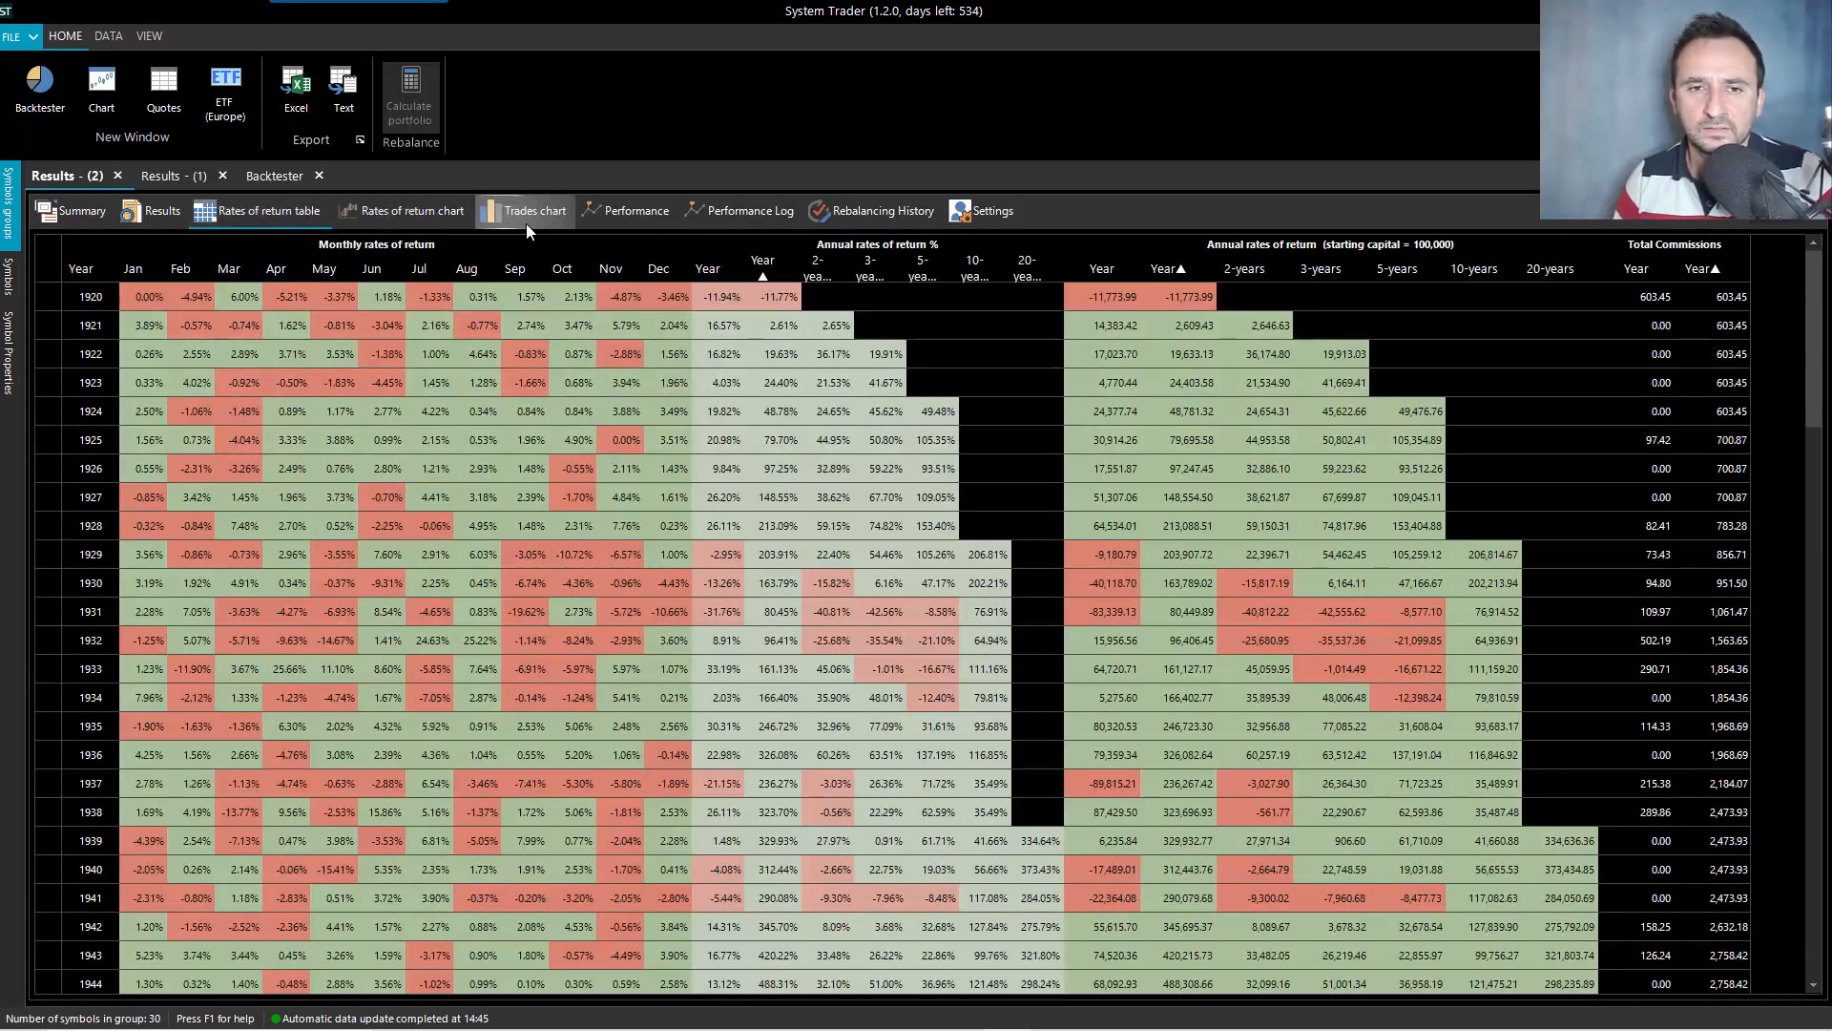
left_click(749, 212)
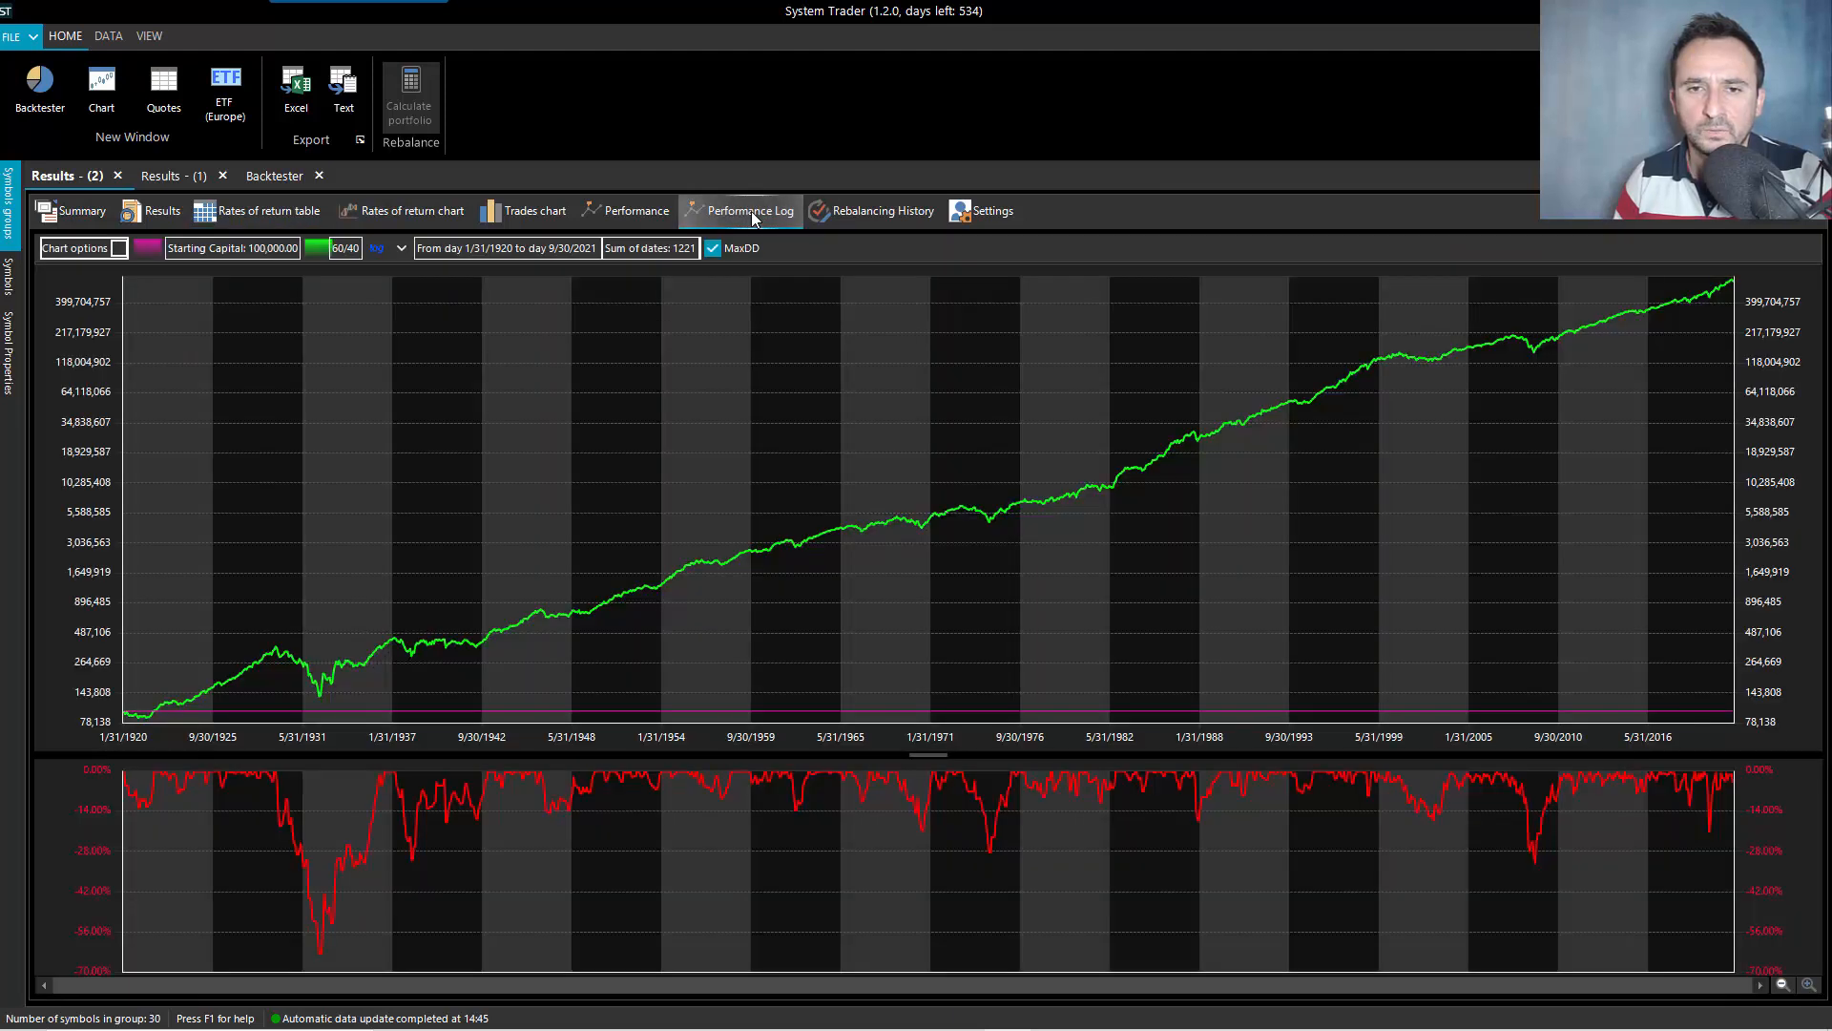
left_click(870, 212)
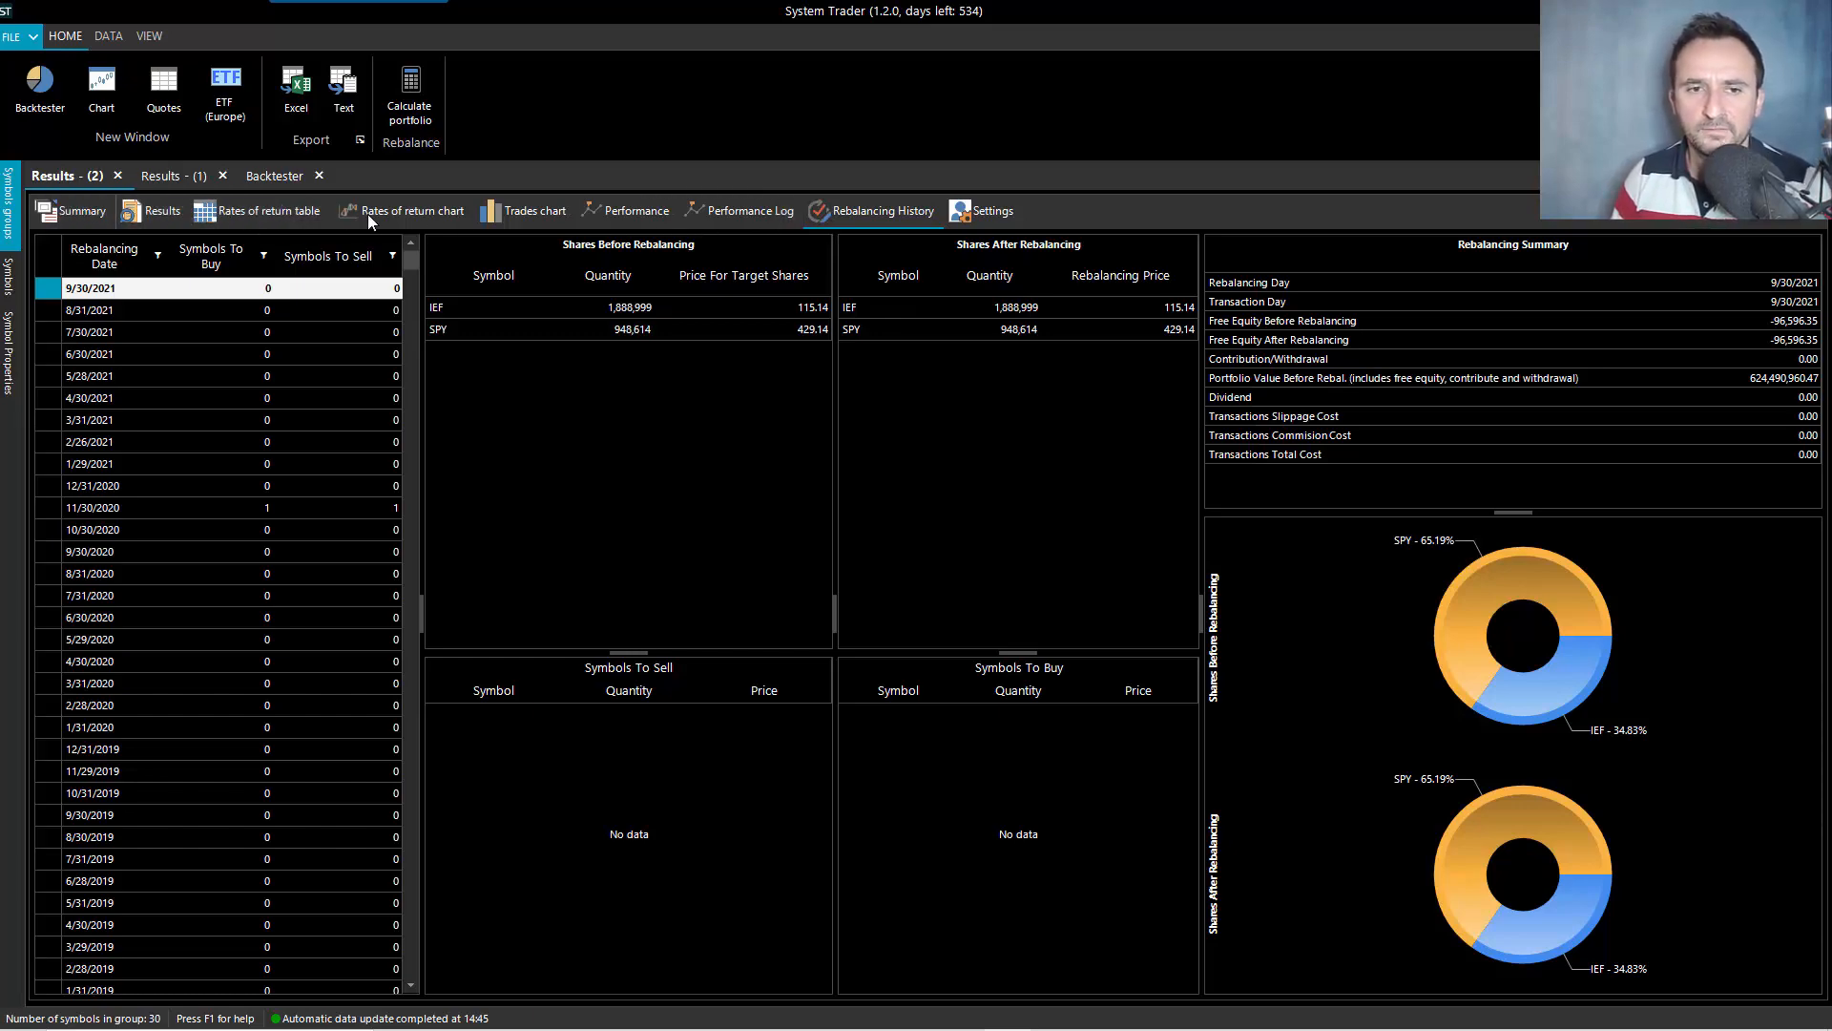
left_click(725, 210)
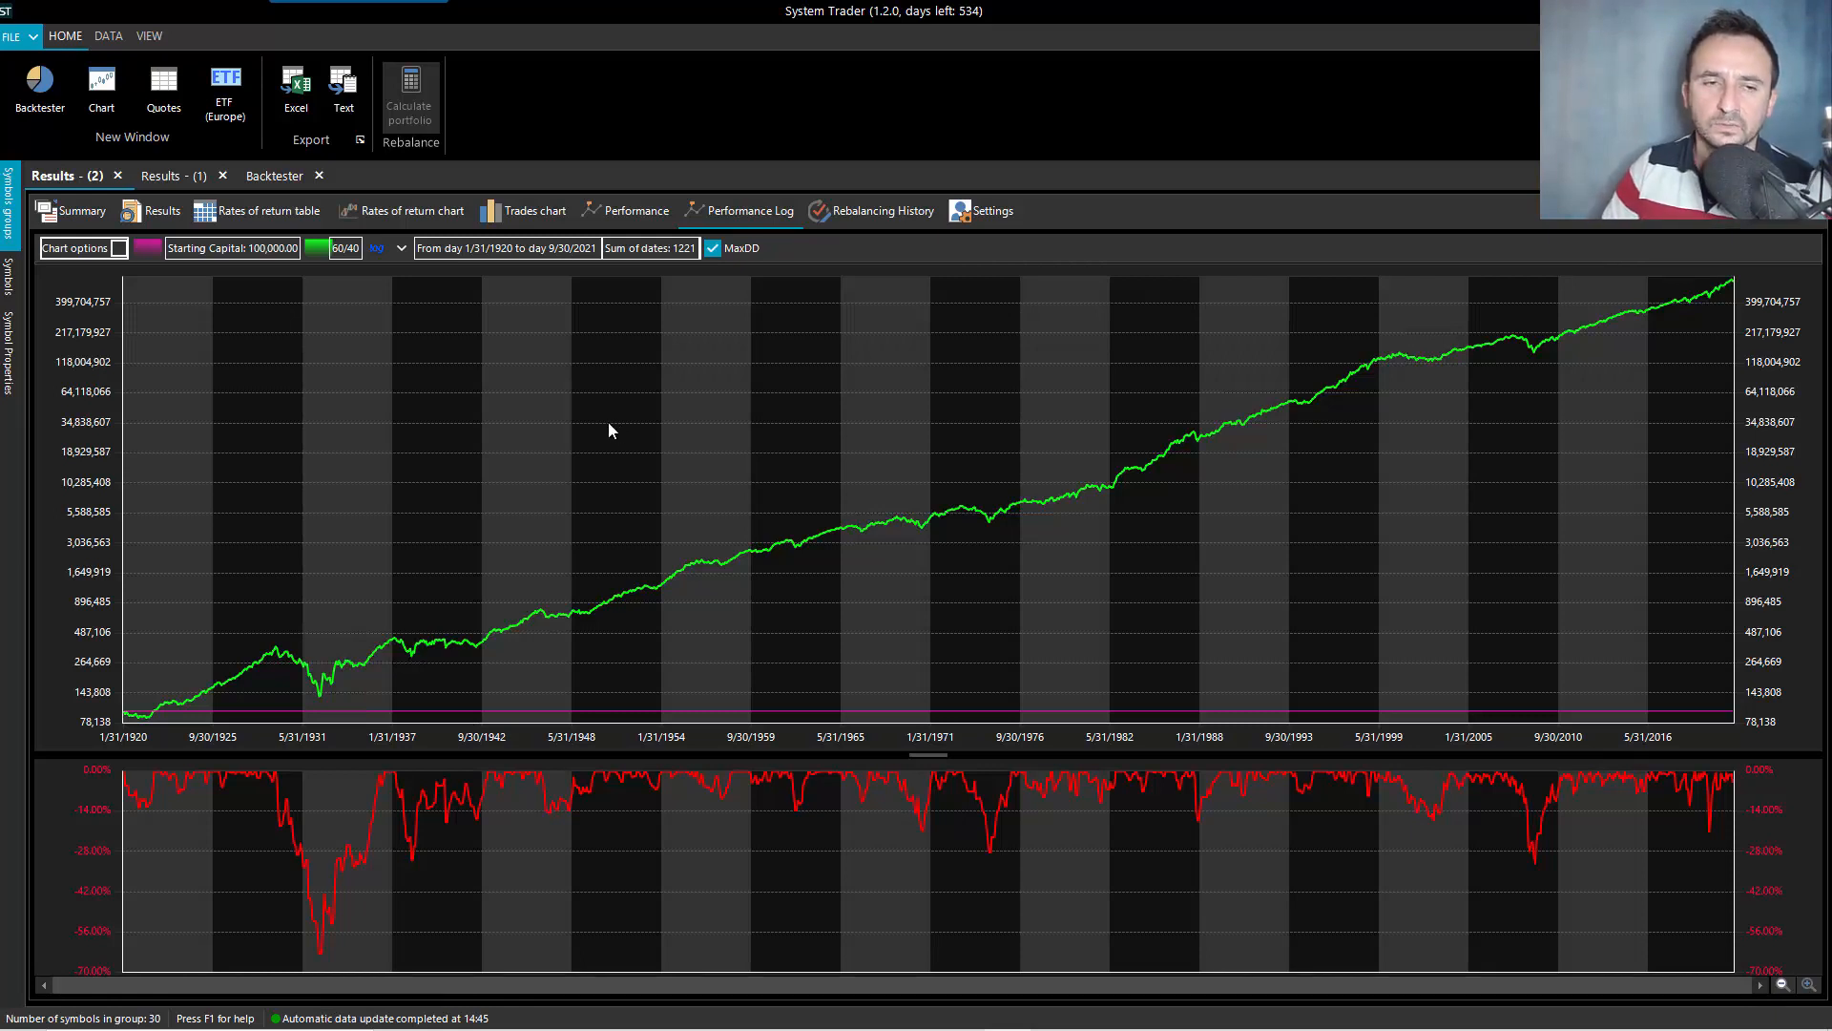
Set the ETF currency to AUD in the 60/40 strategy's money management settings and save the strategy
left_click(261, 175)
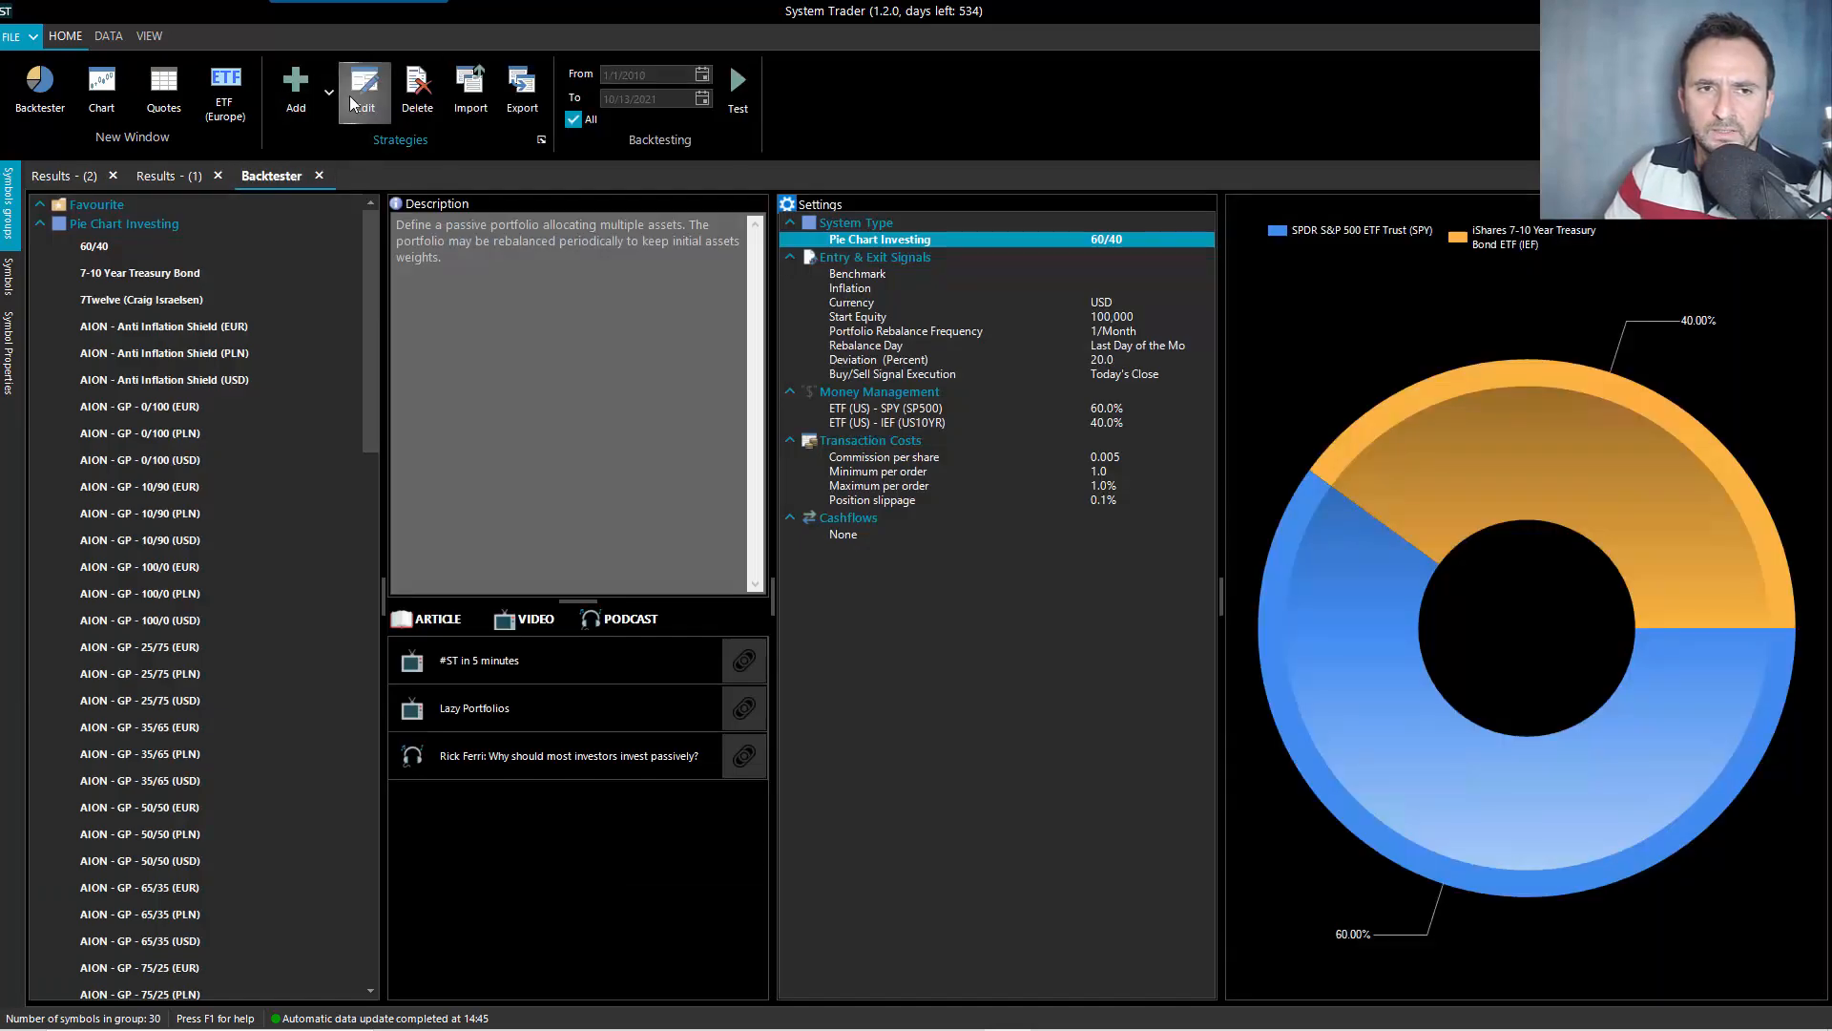
left_click(365, 102)
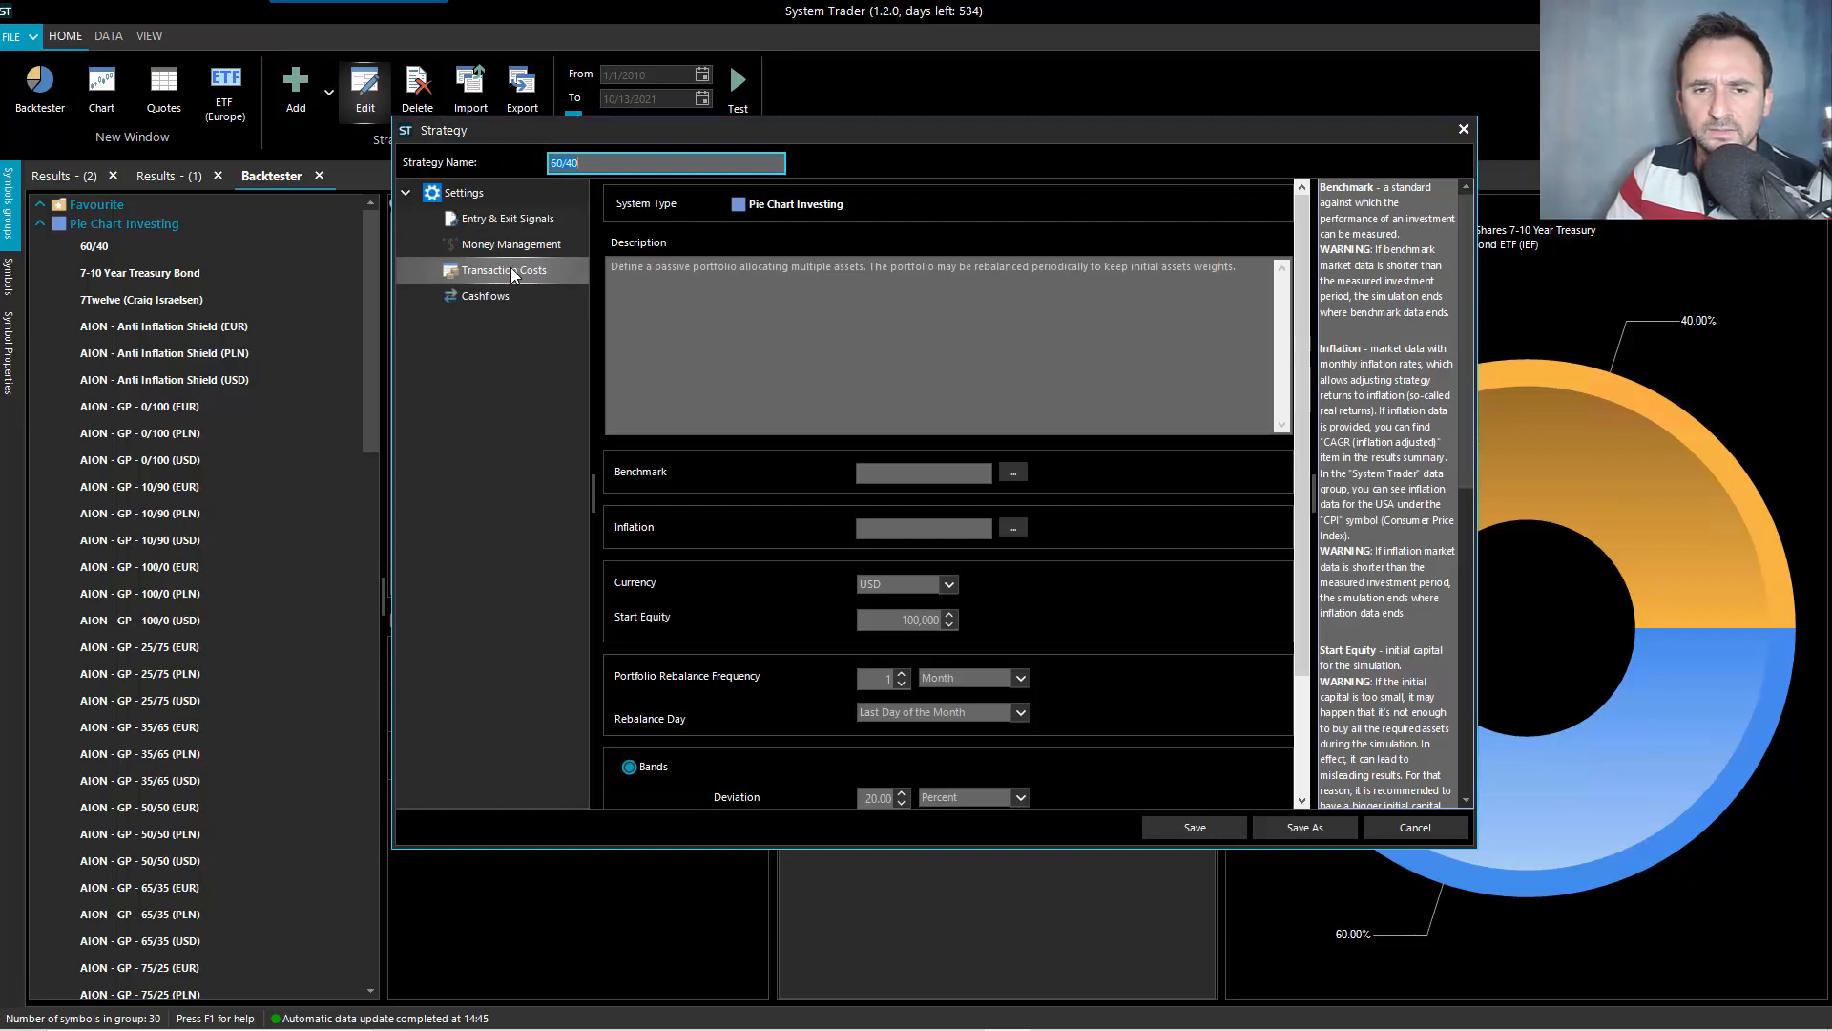
left_click(484, 297)
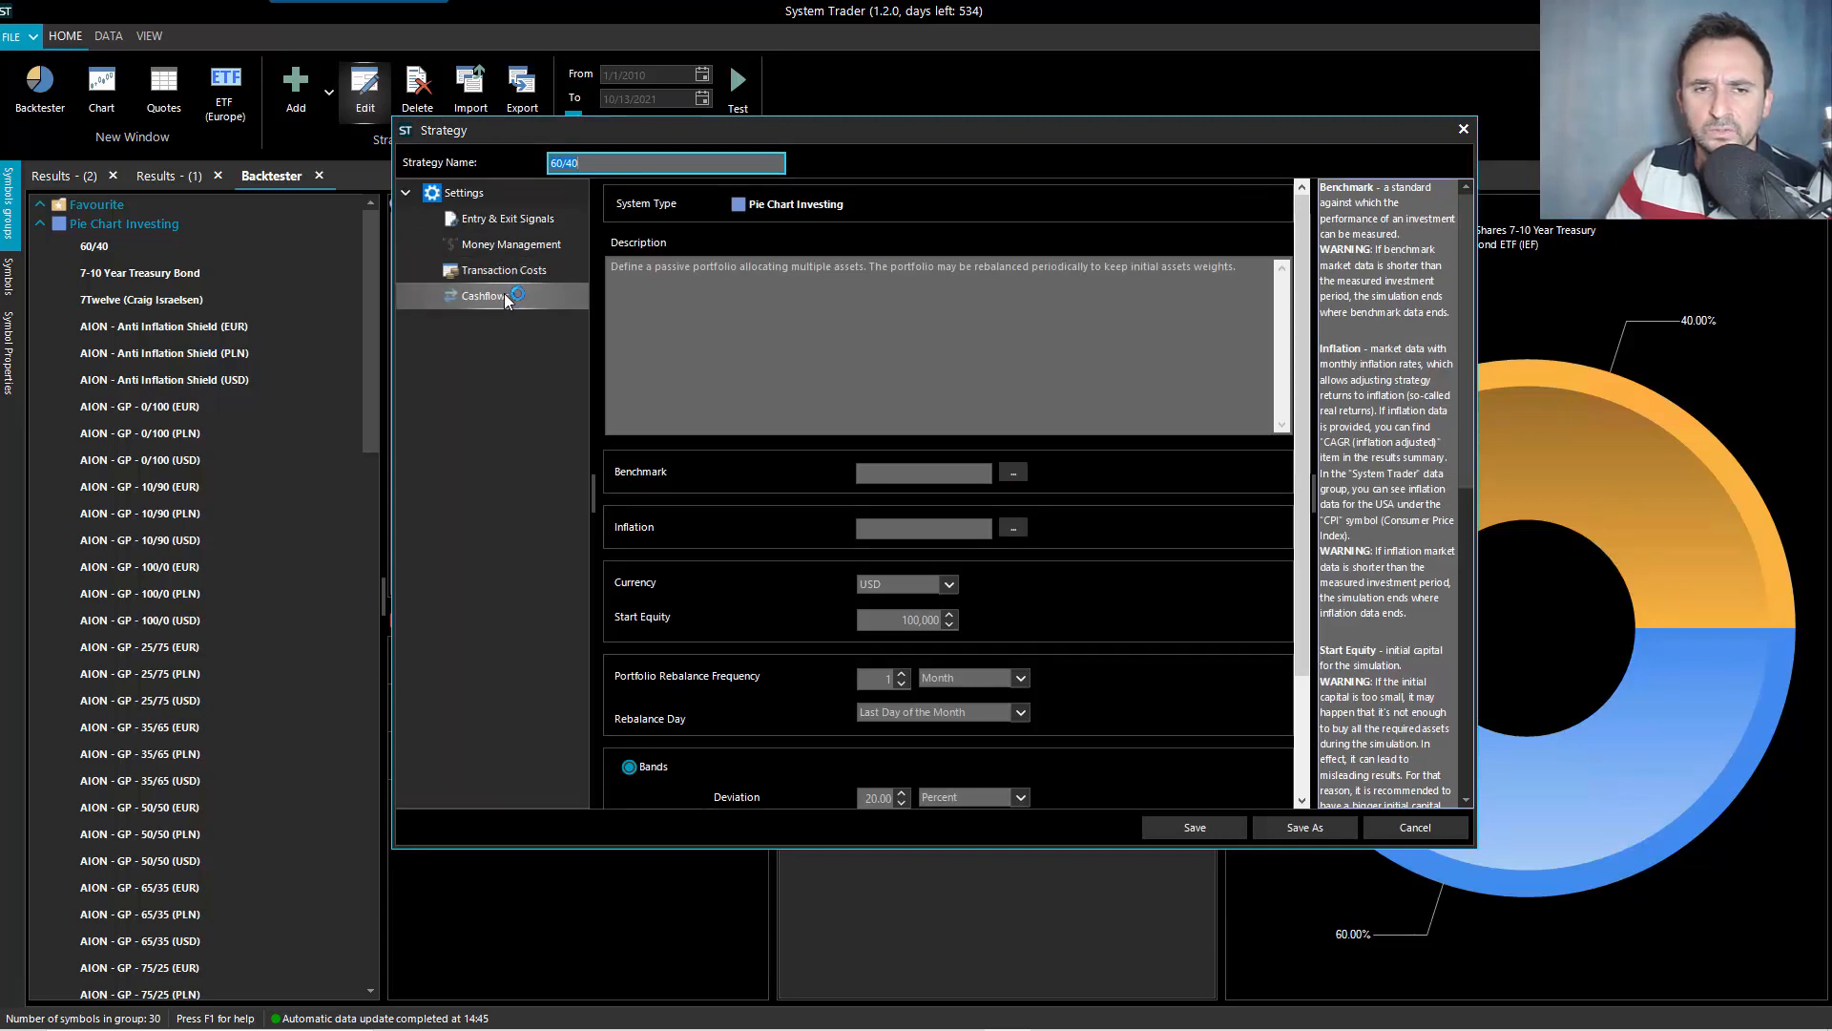
left_click(516, 247)
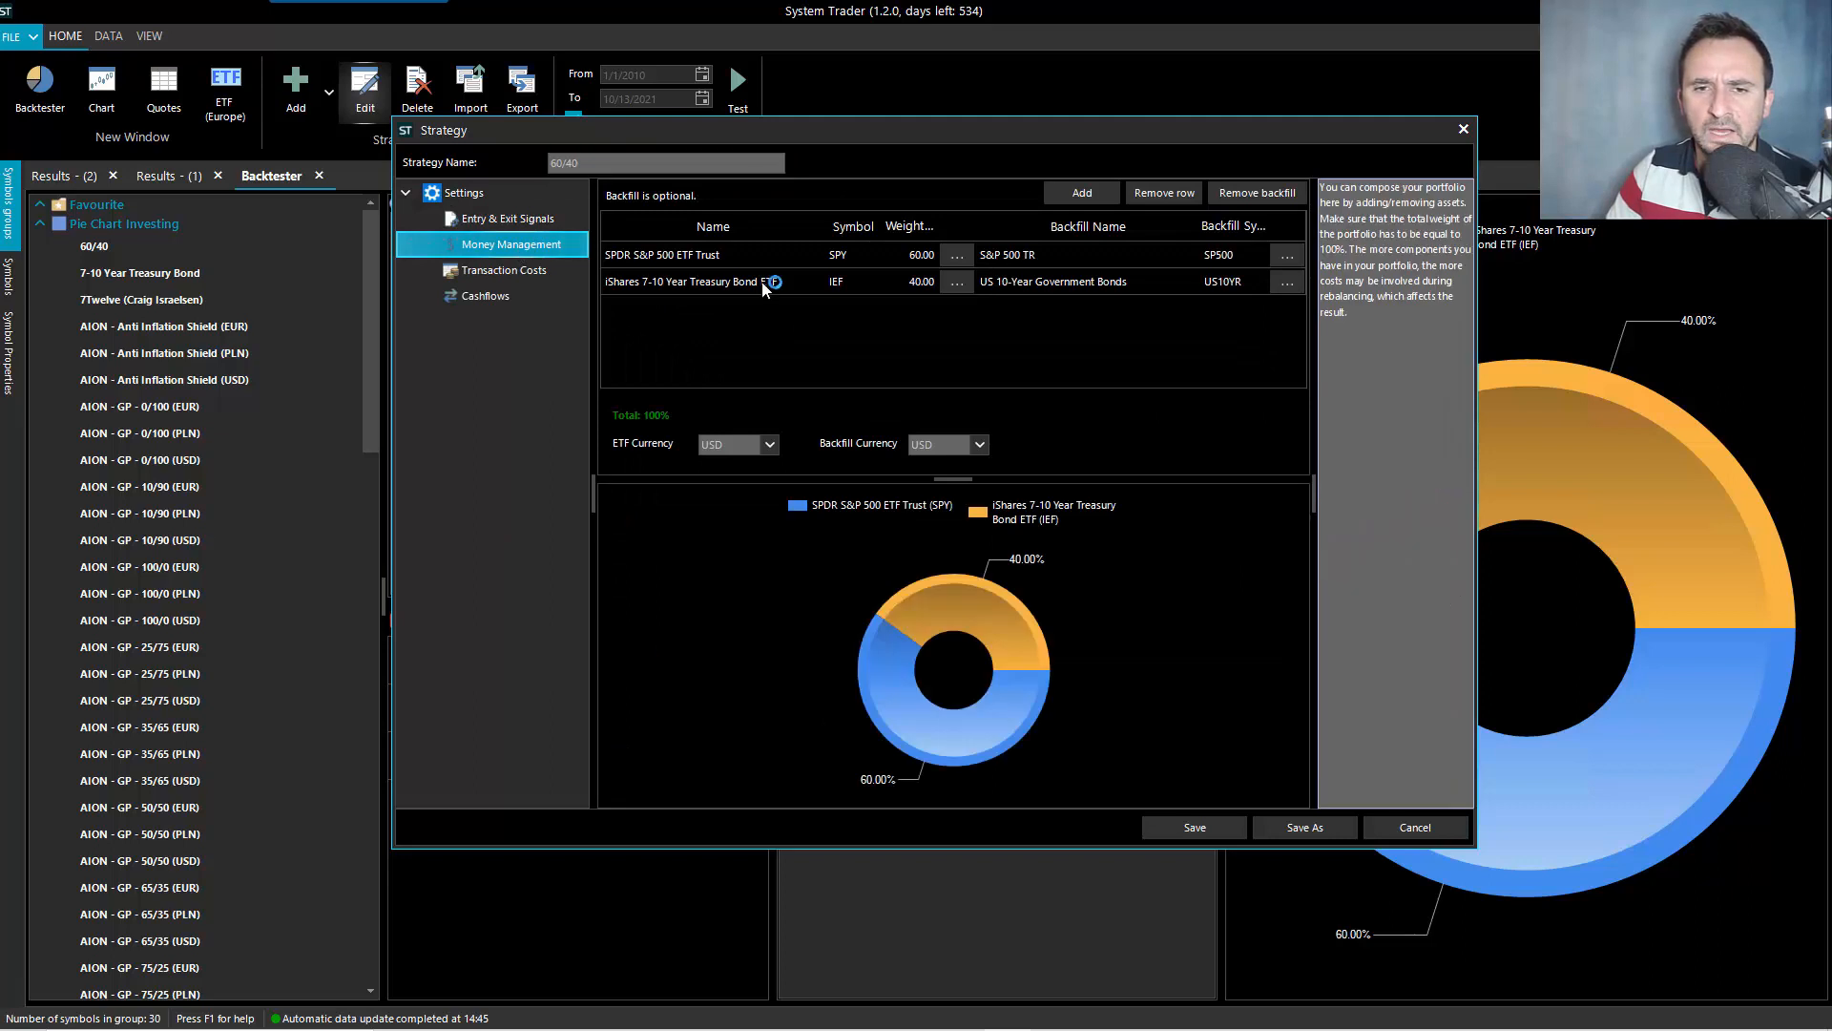
left_click(767, 446)
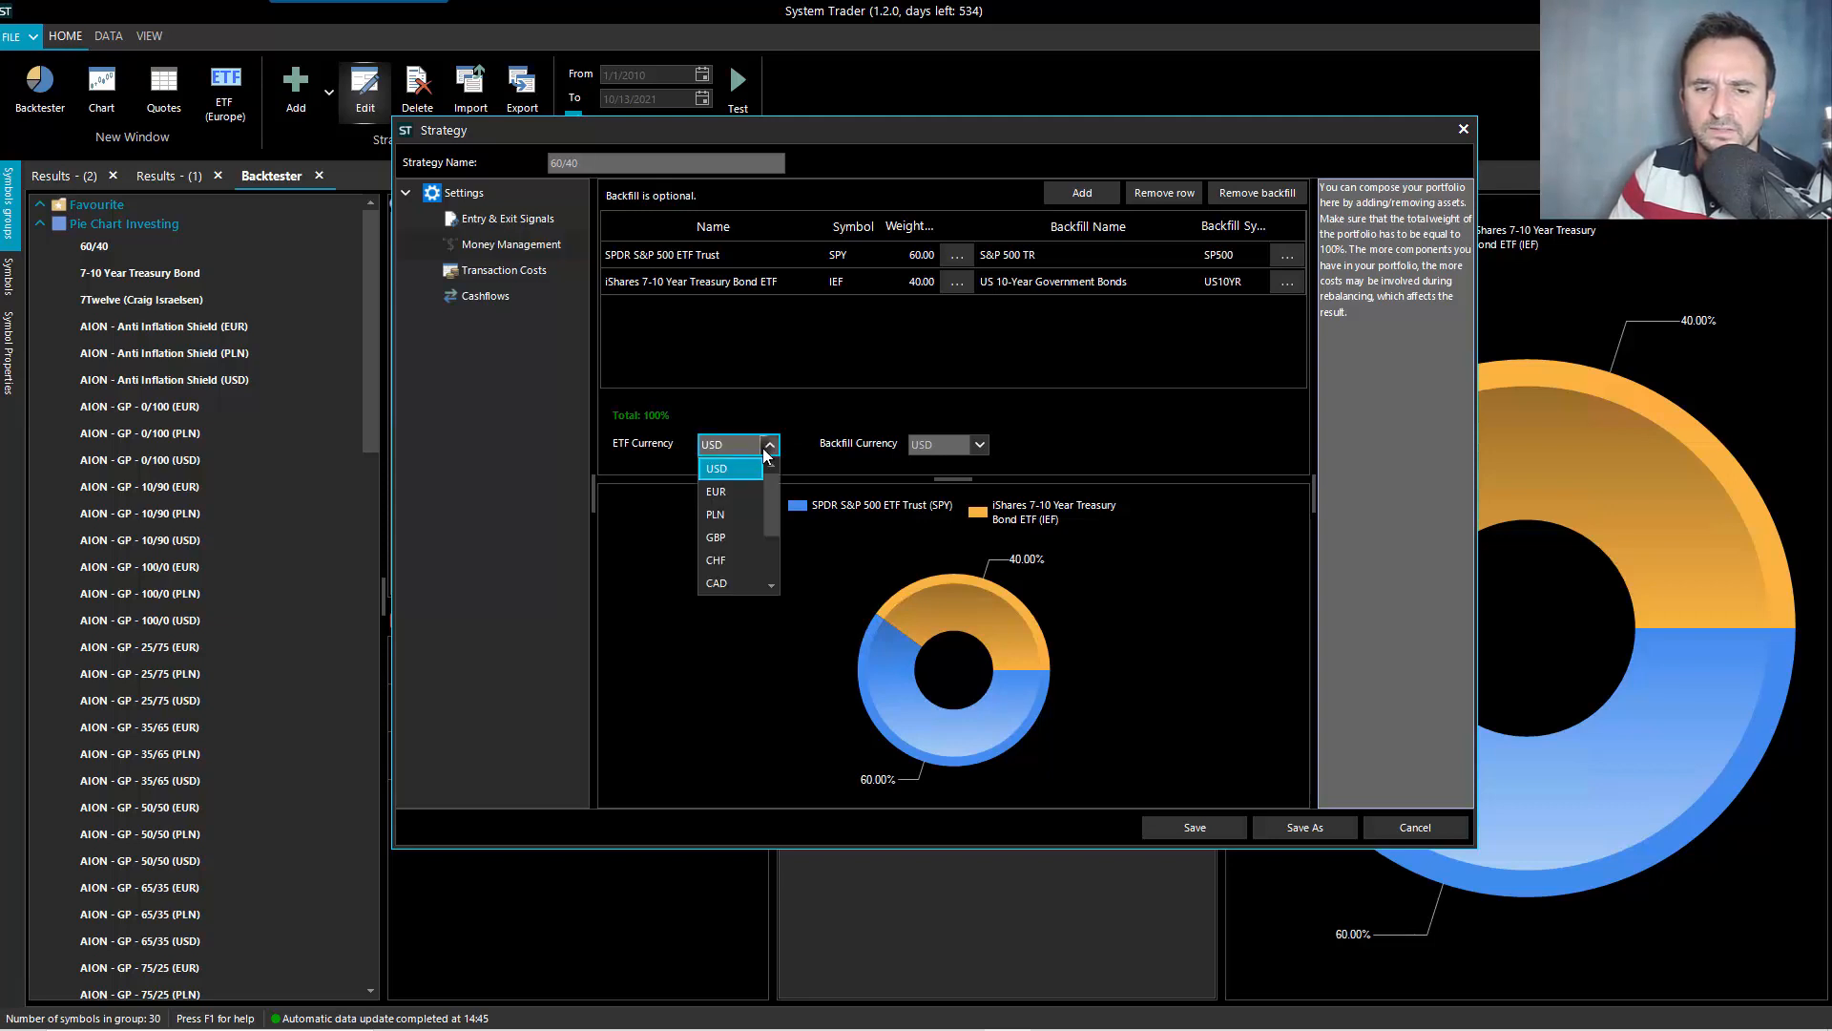
left_click_drag(771, 517, 764, 550)
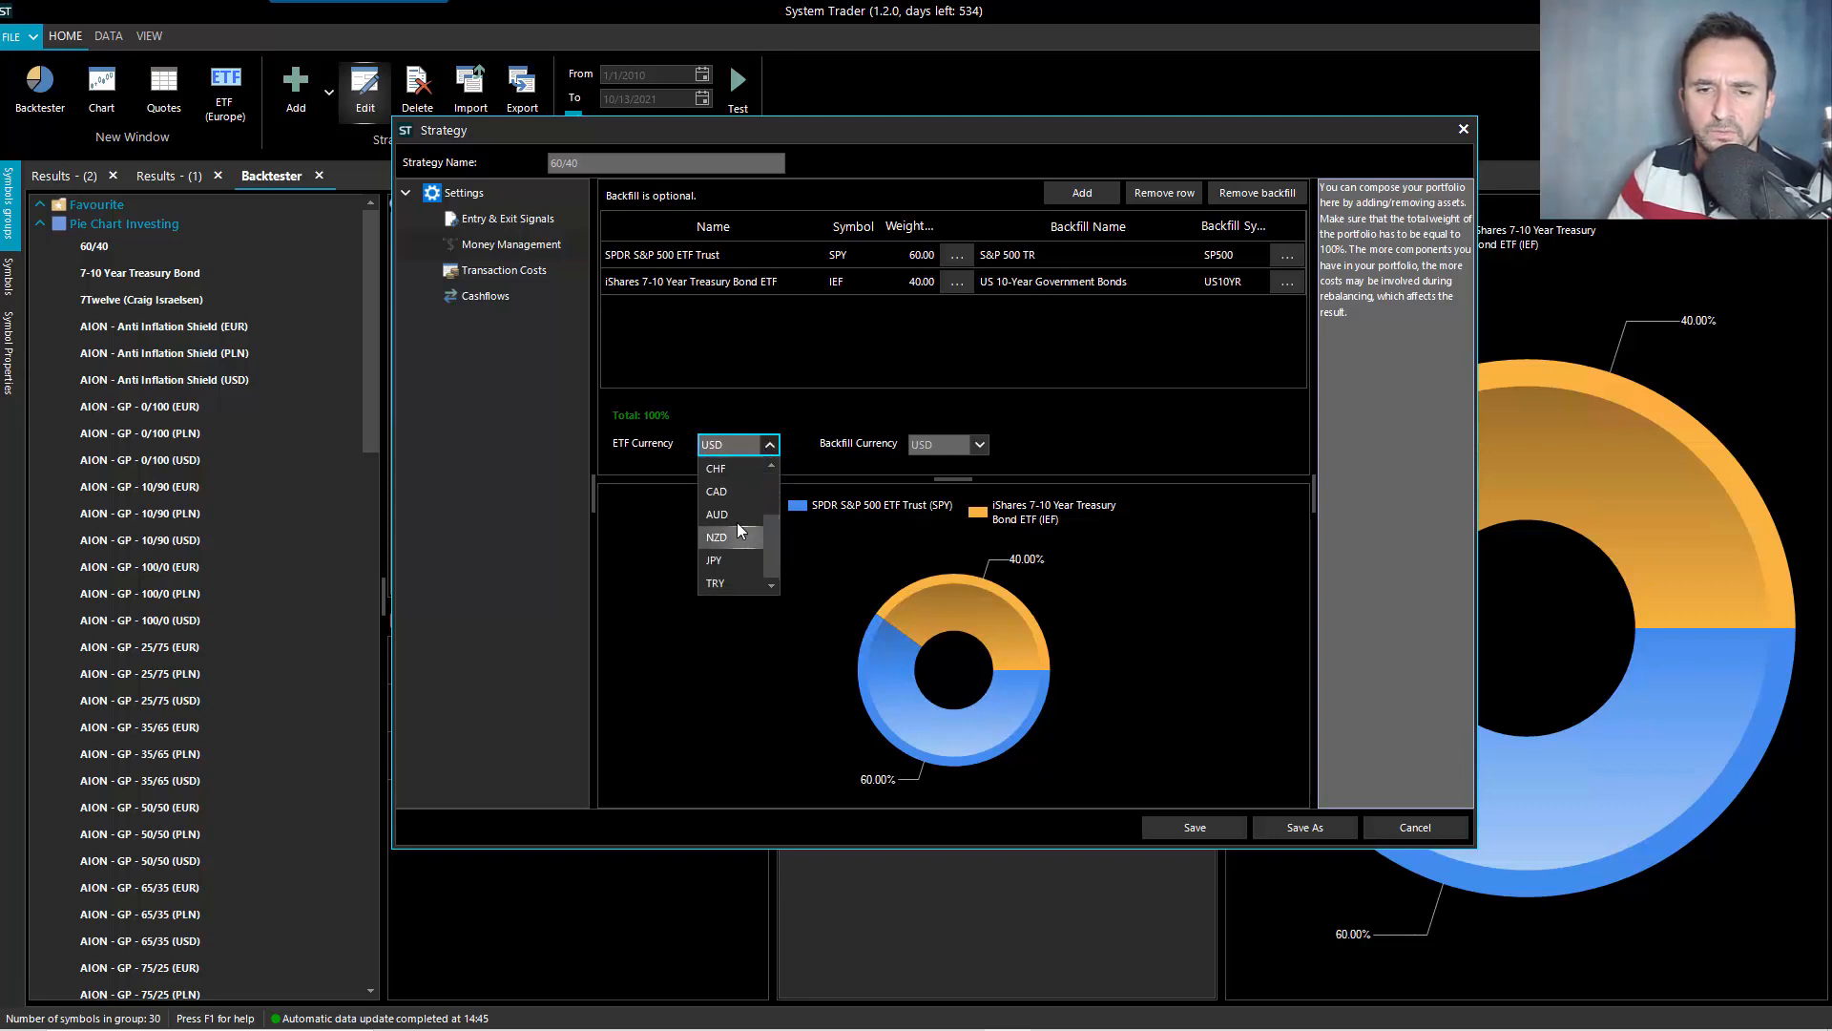
left_click(733, 517)
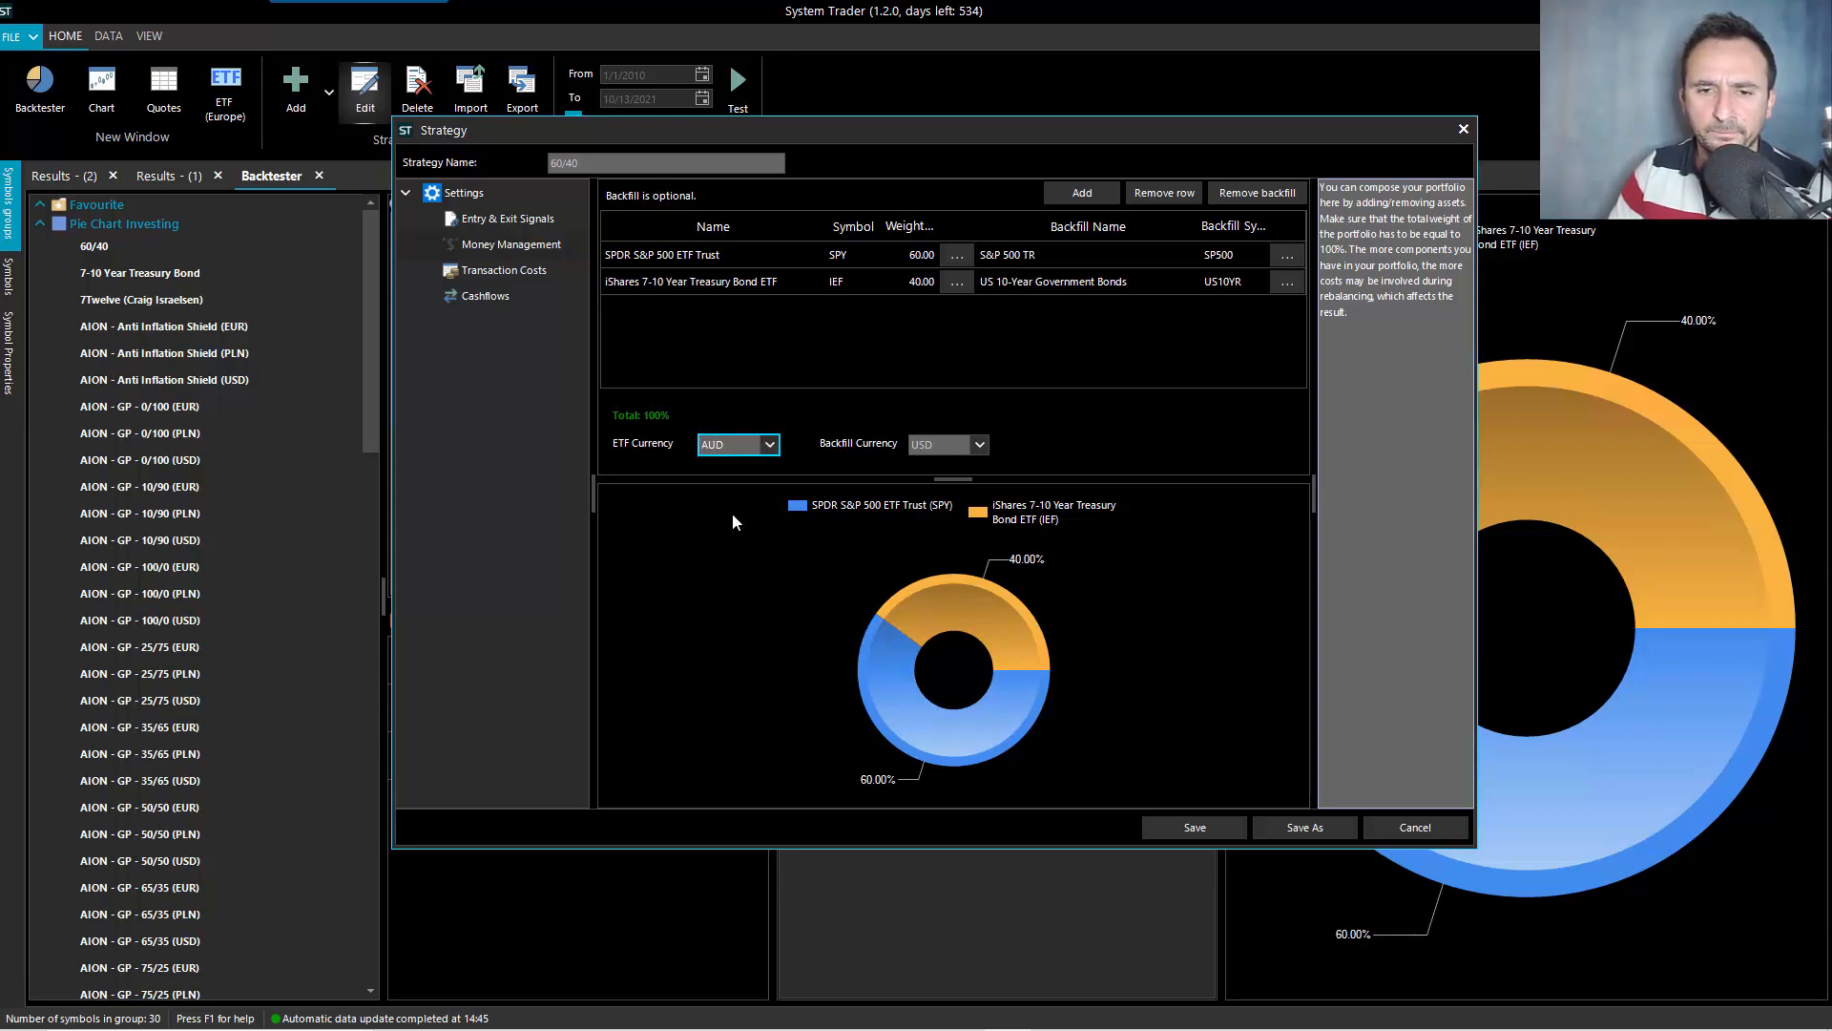
left_click(1162, 824)
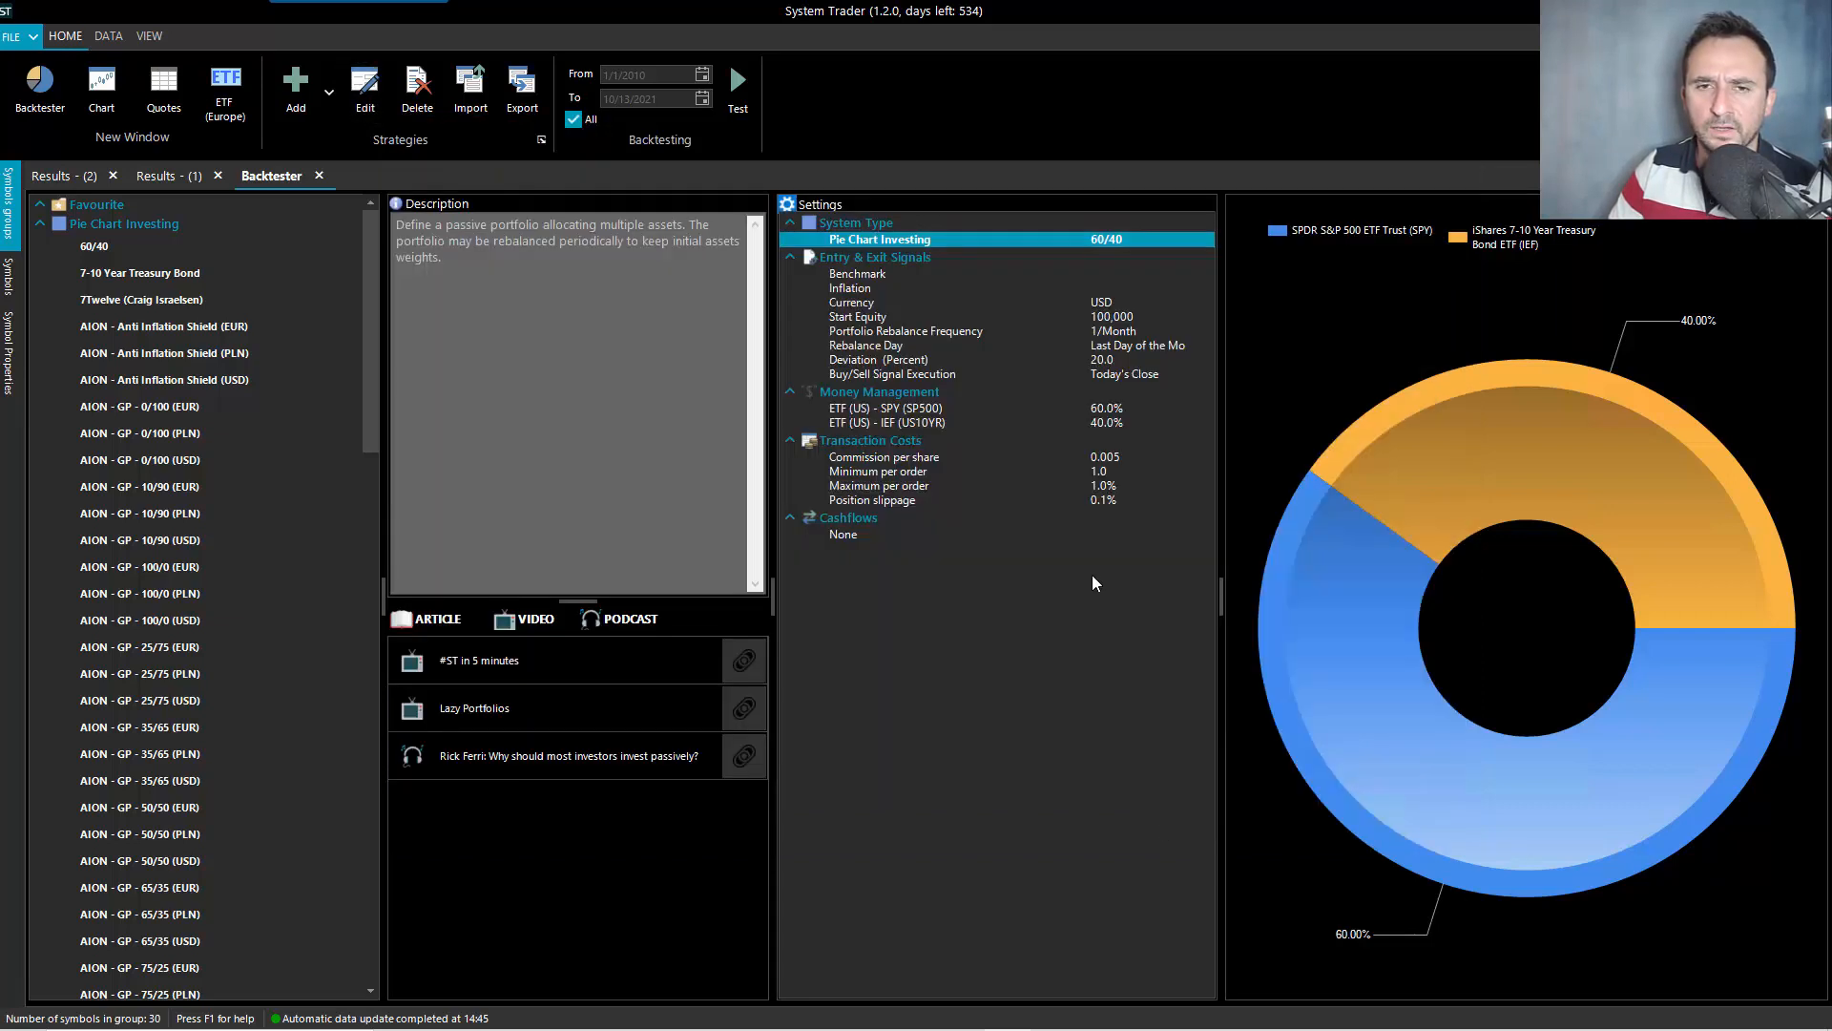
Backtest the strategy with the AUD ETF currency and examine its linear and logarithmic performance charts
left_click(727, 88)
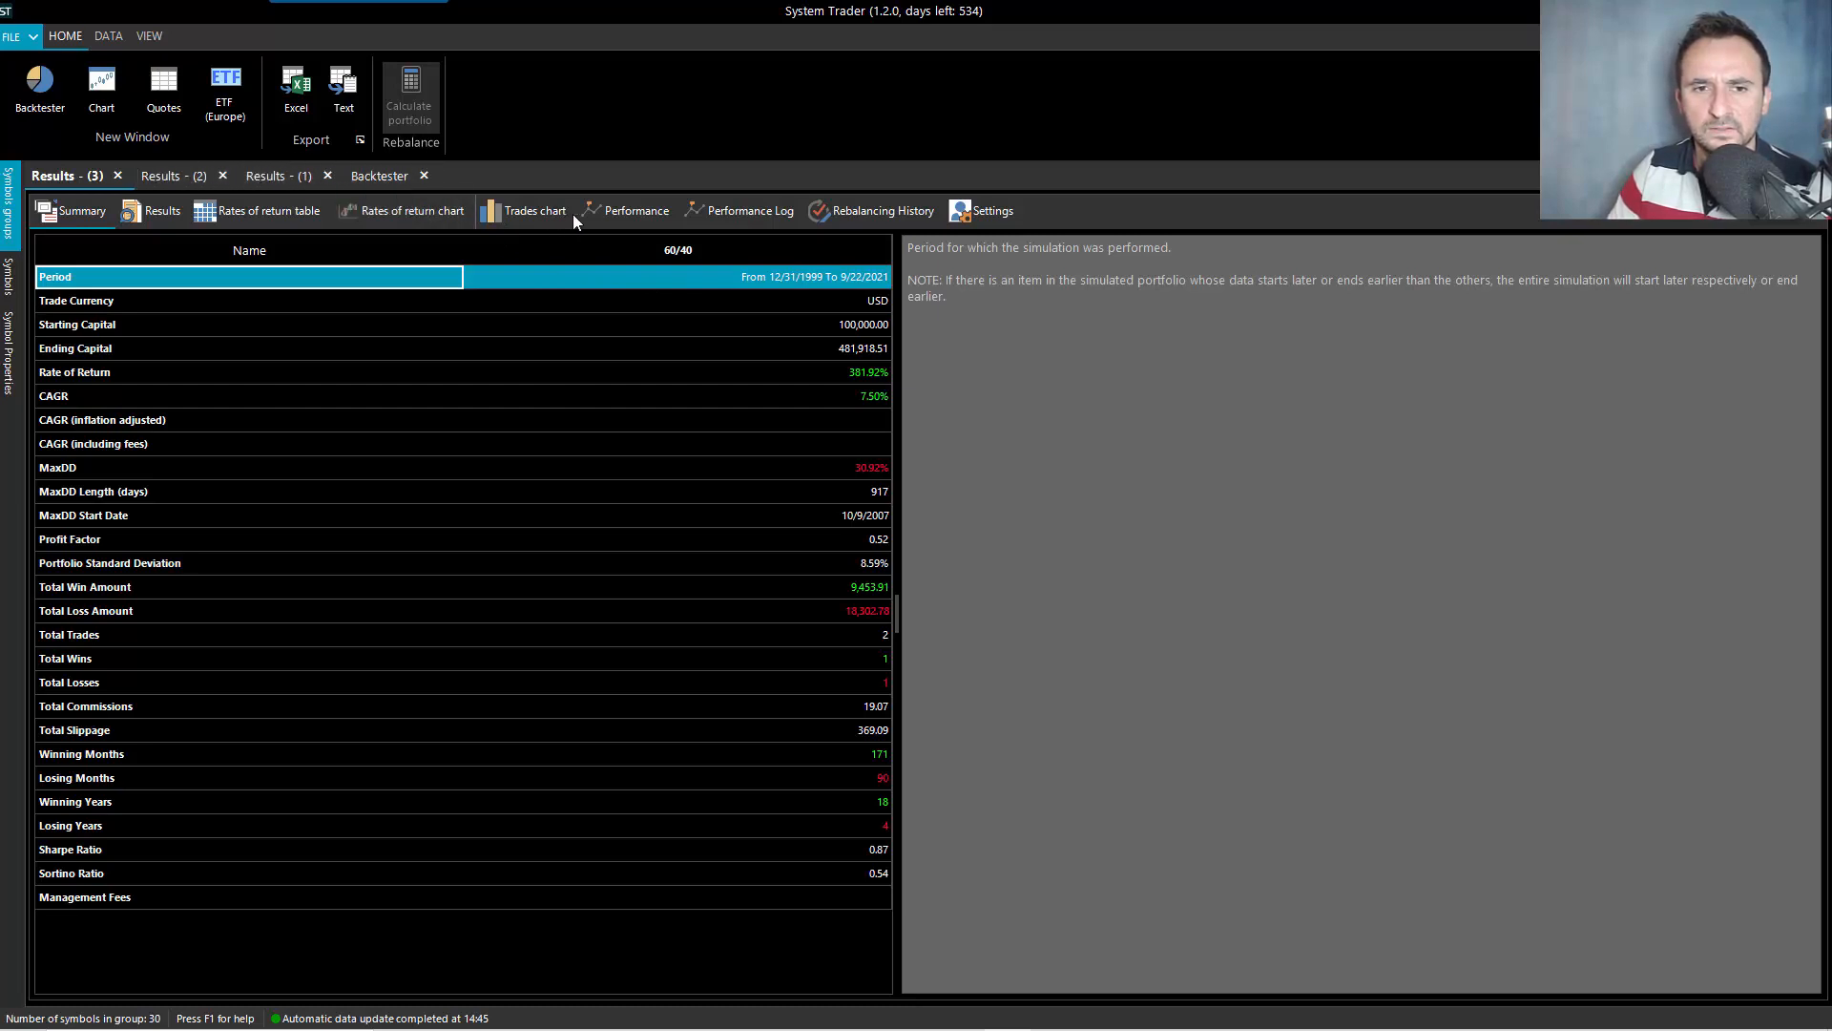
left_click(662, 215)
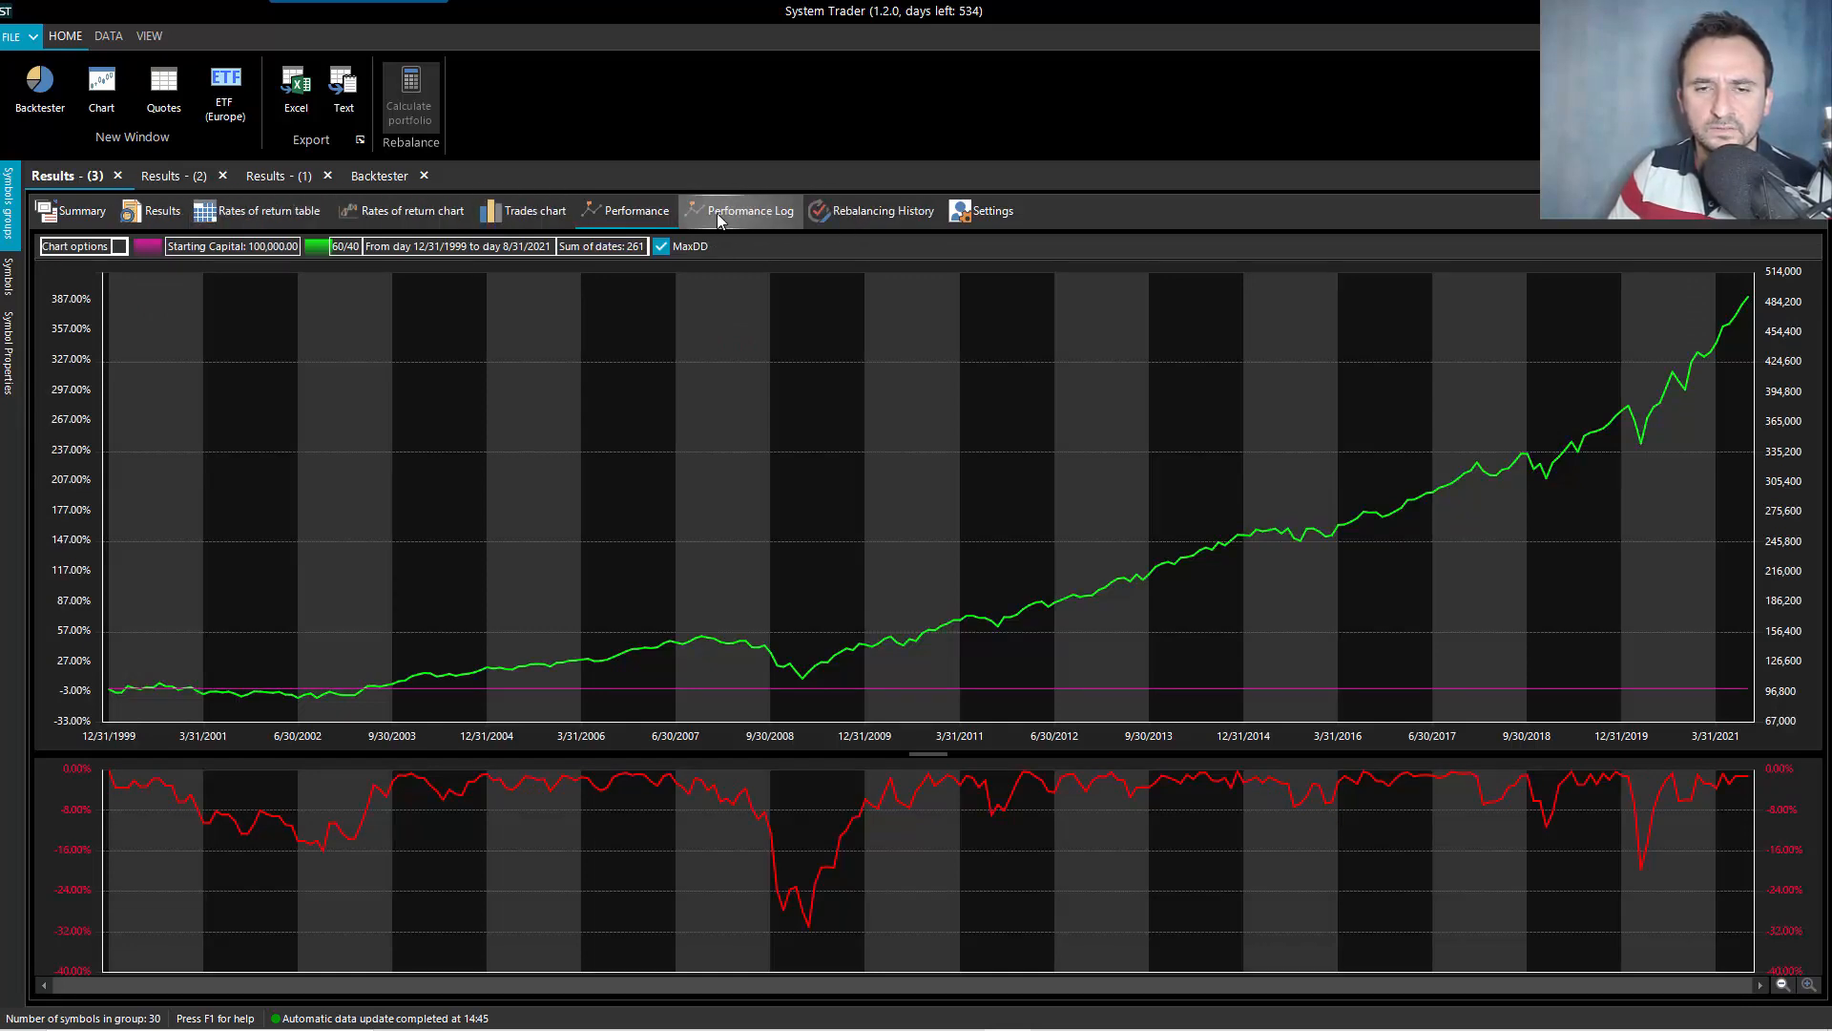
left_click(753, 213)
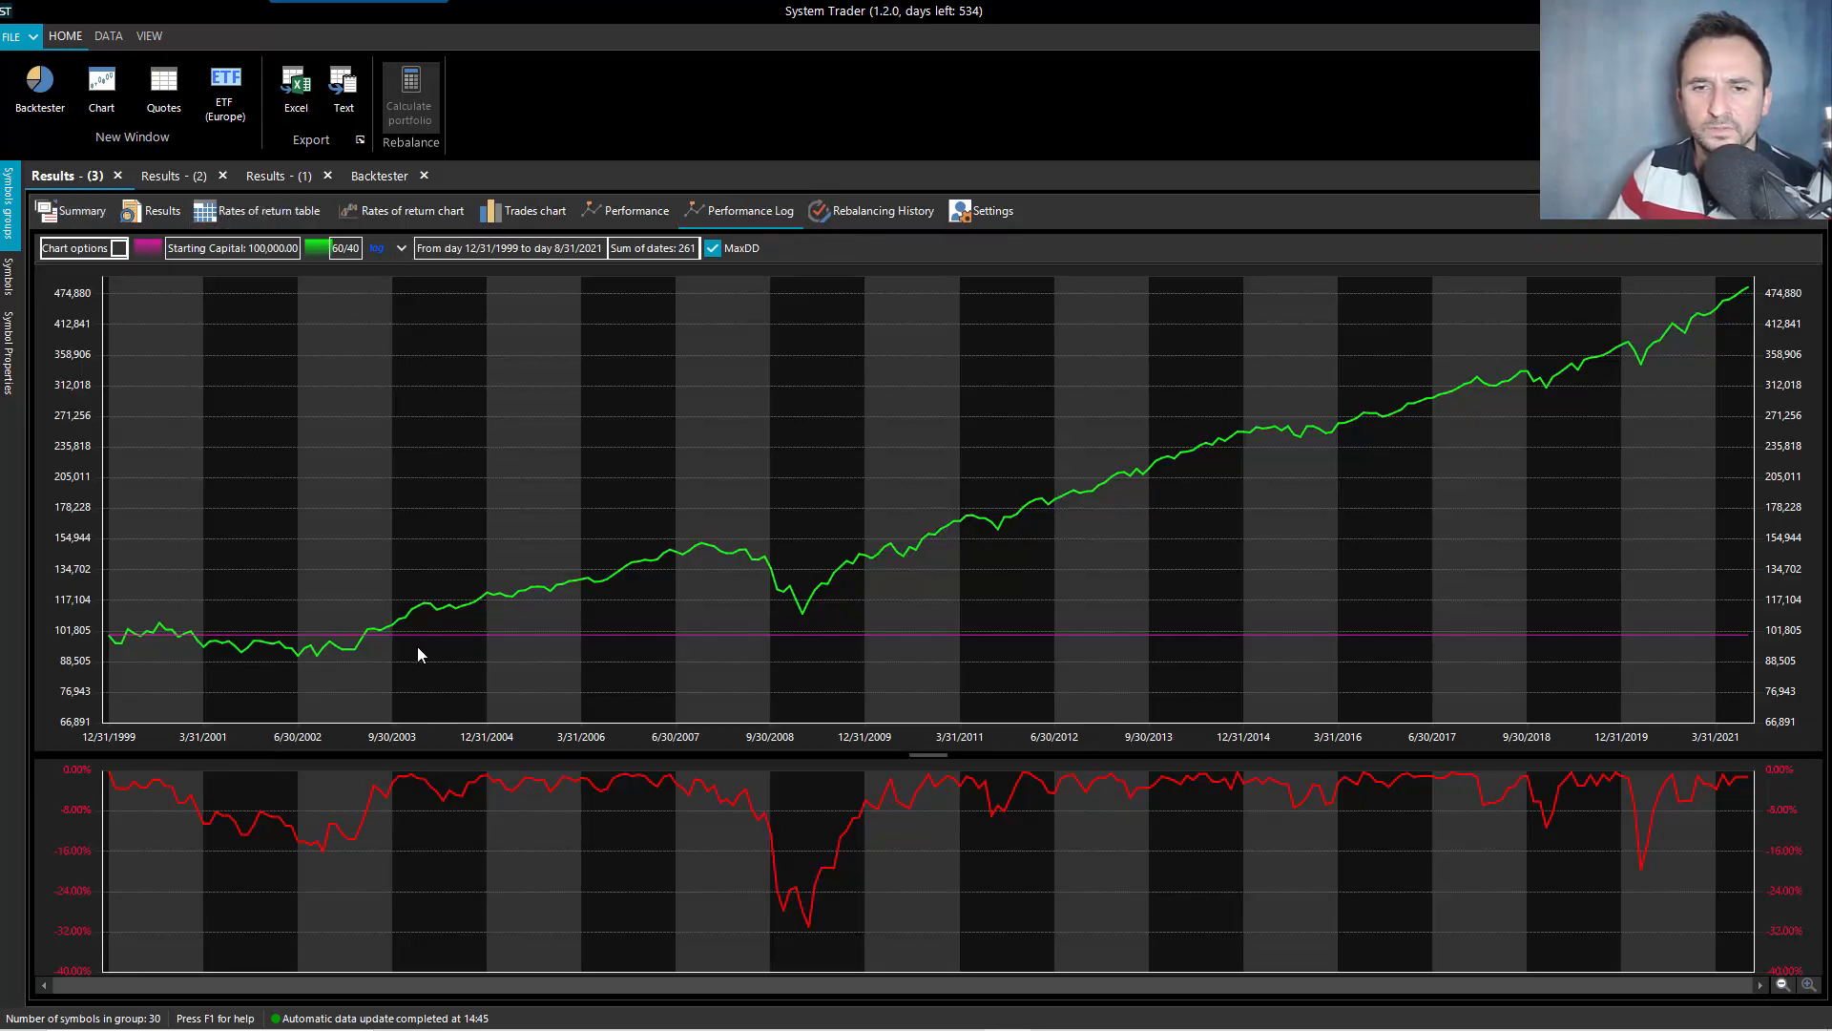
Edit the 60/40 strategy's cashflow settings, trying the Contribute Fixed Amount type and viewing its contribution frequency options
left_click(377, 179)
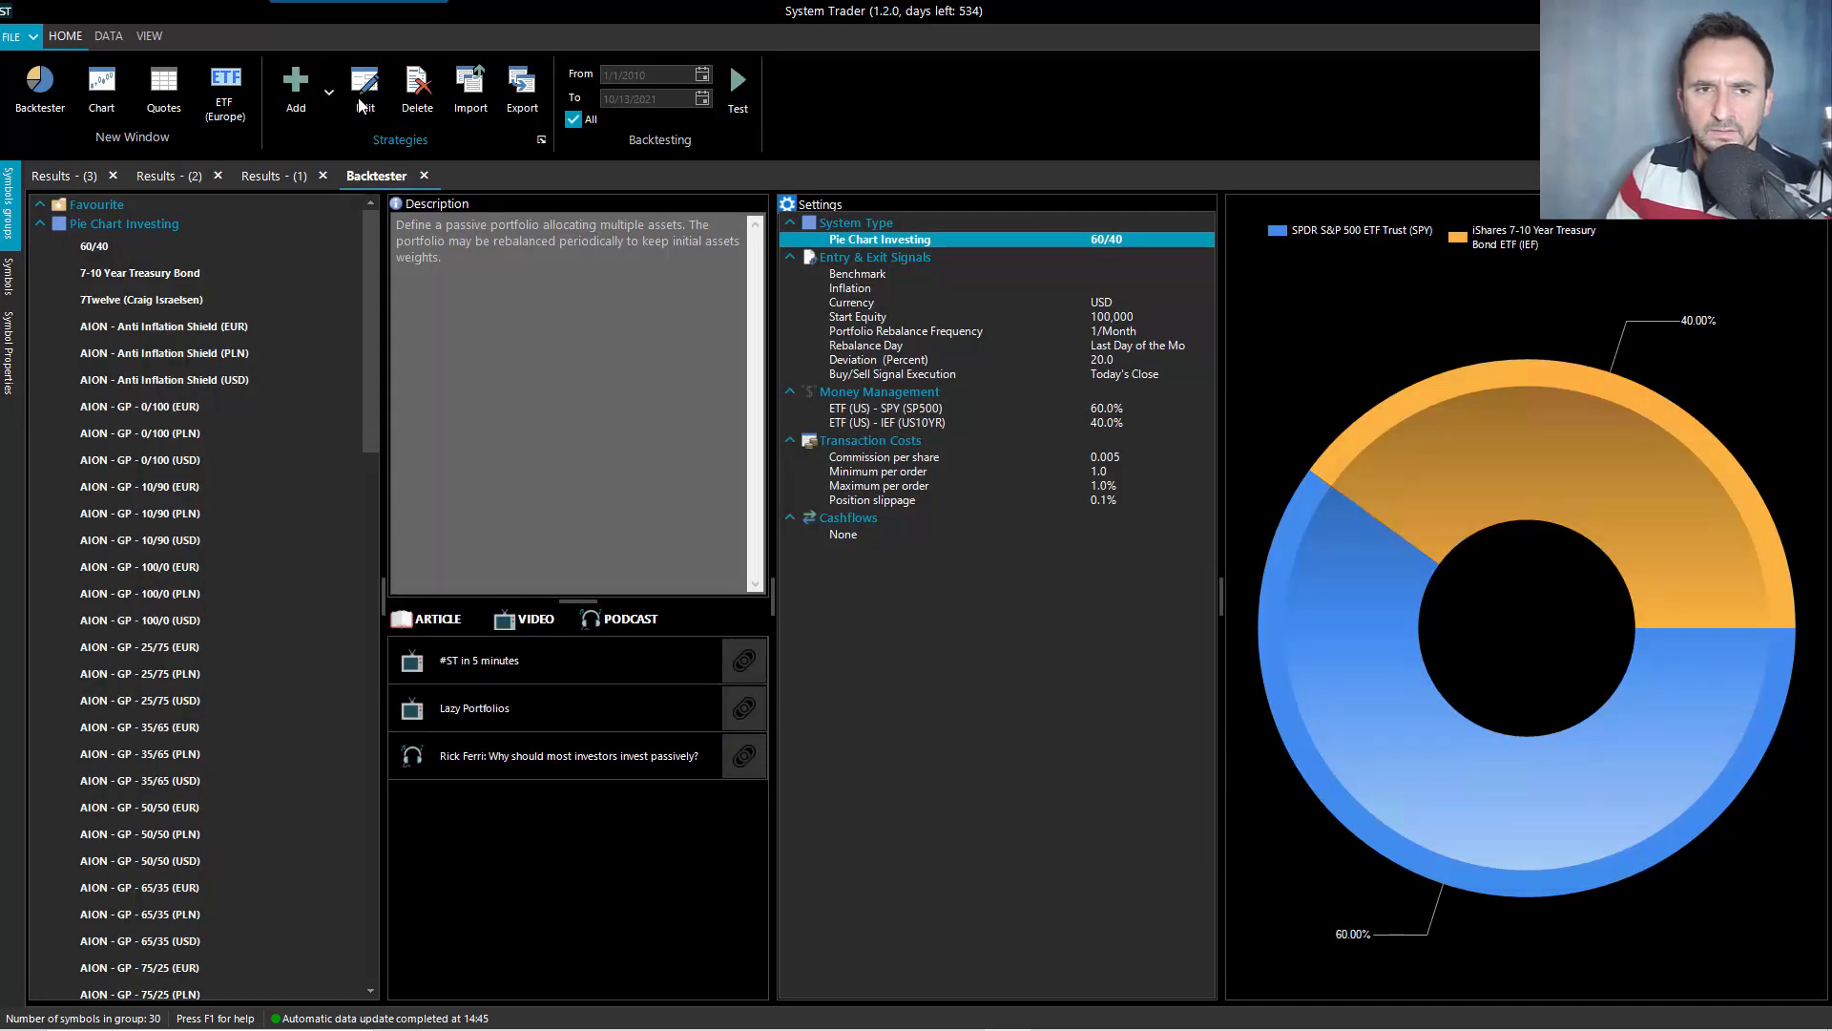
left_click(364, 90)
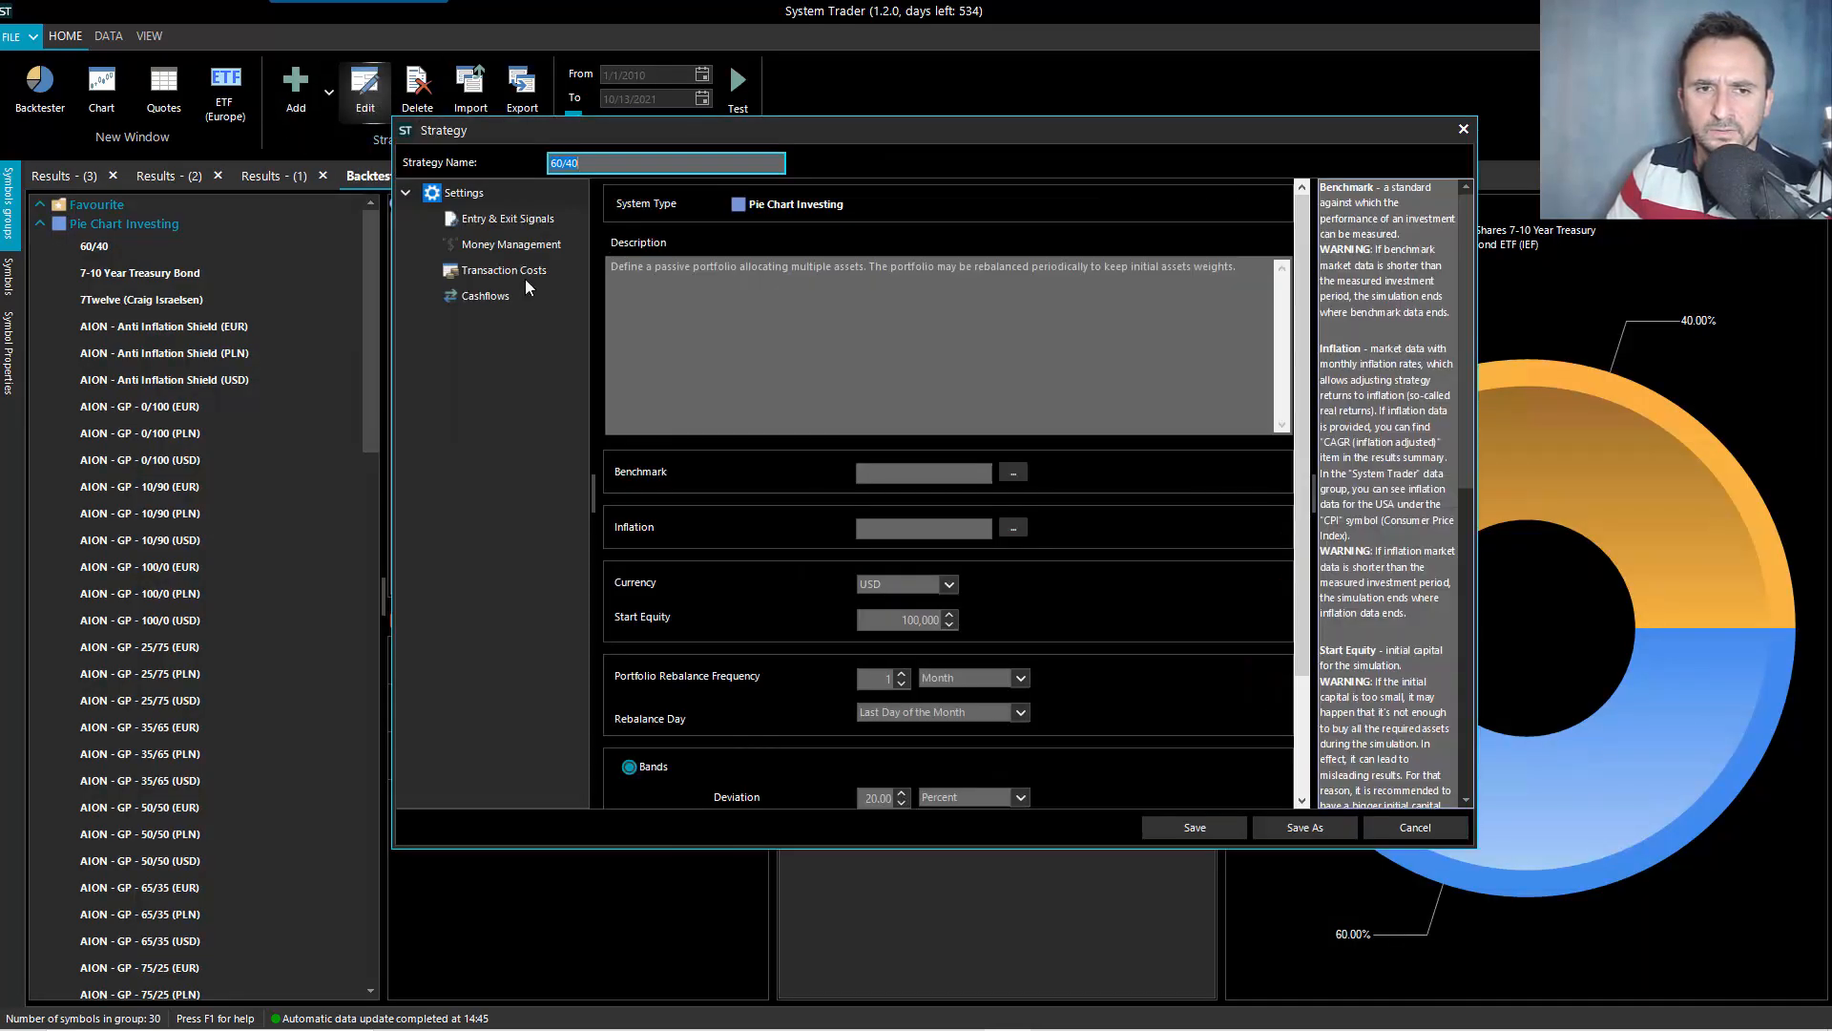
left_click(519, 296)
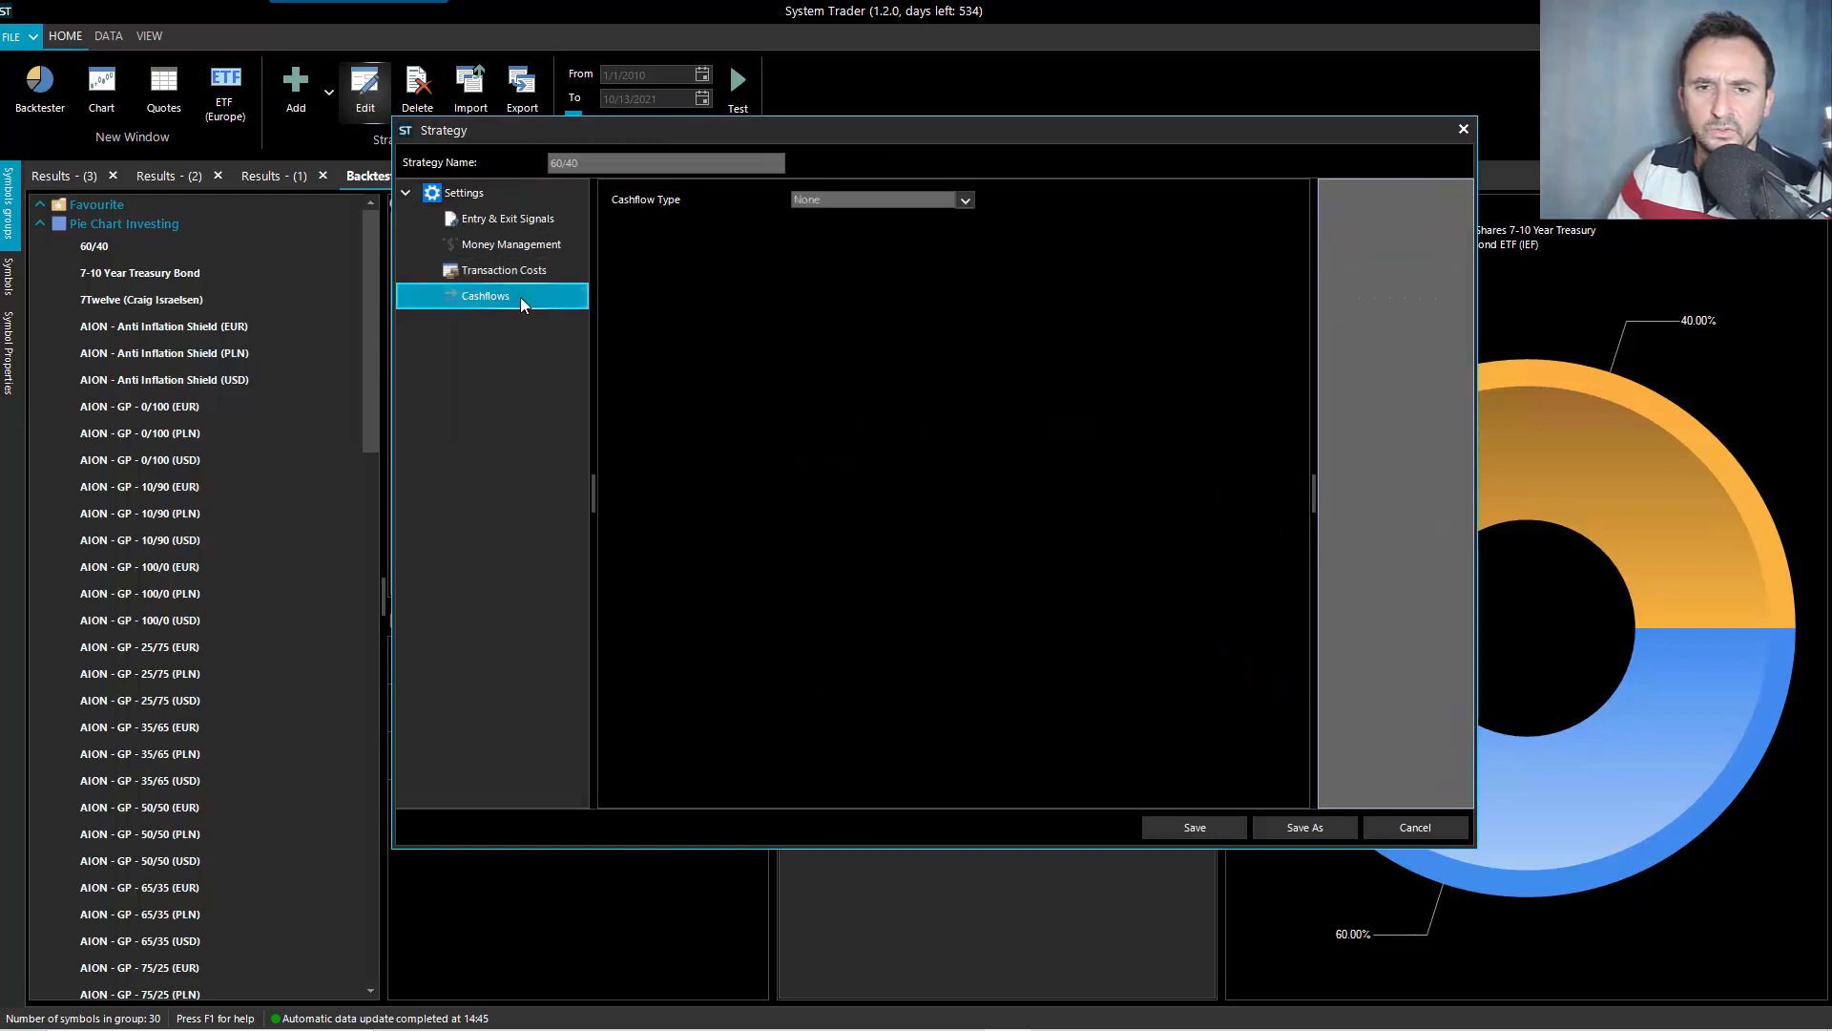
left_click(895, 199)
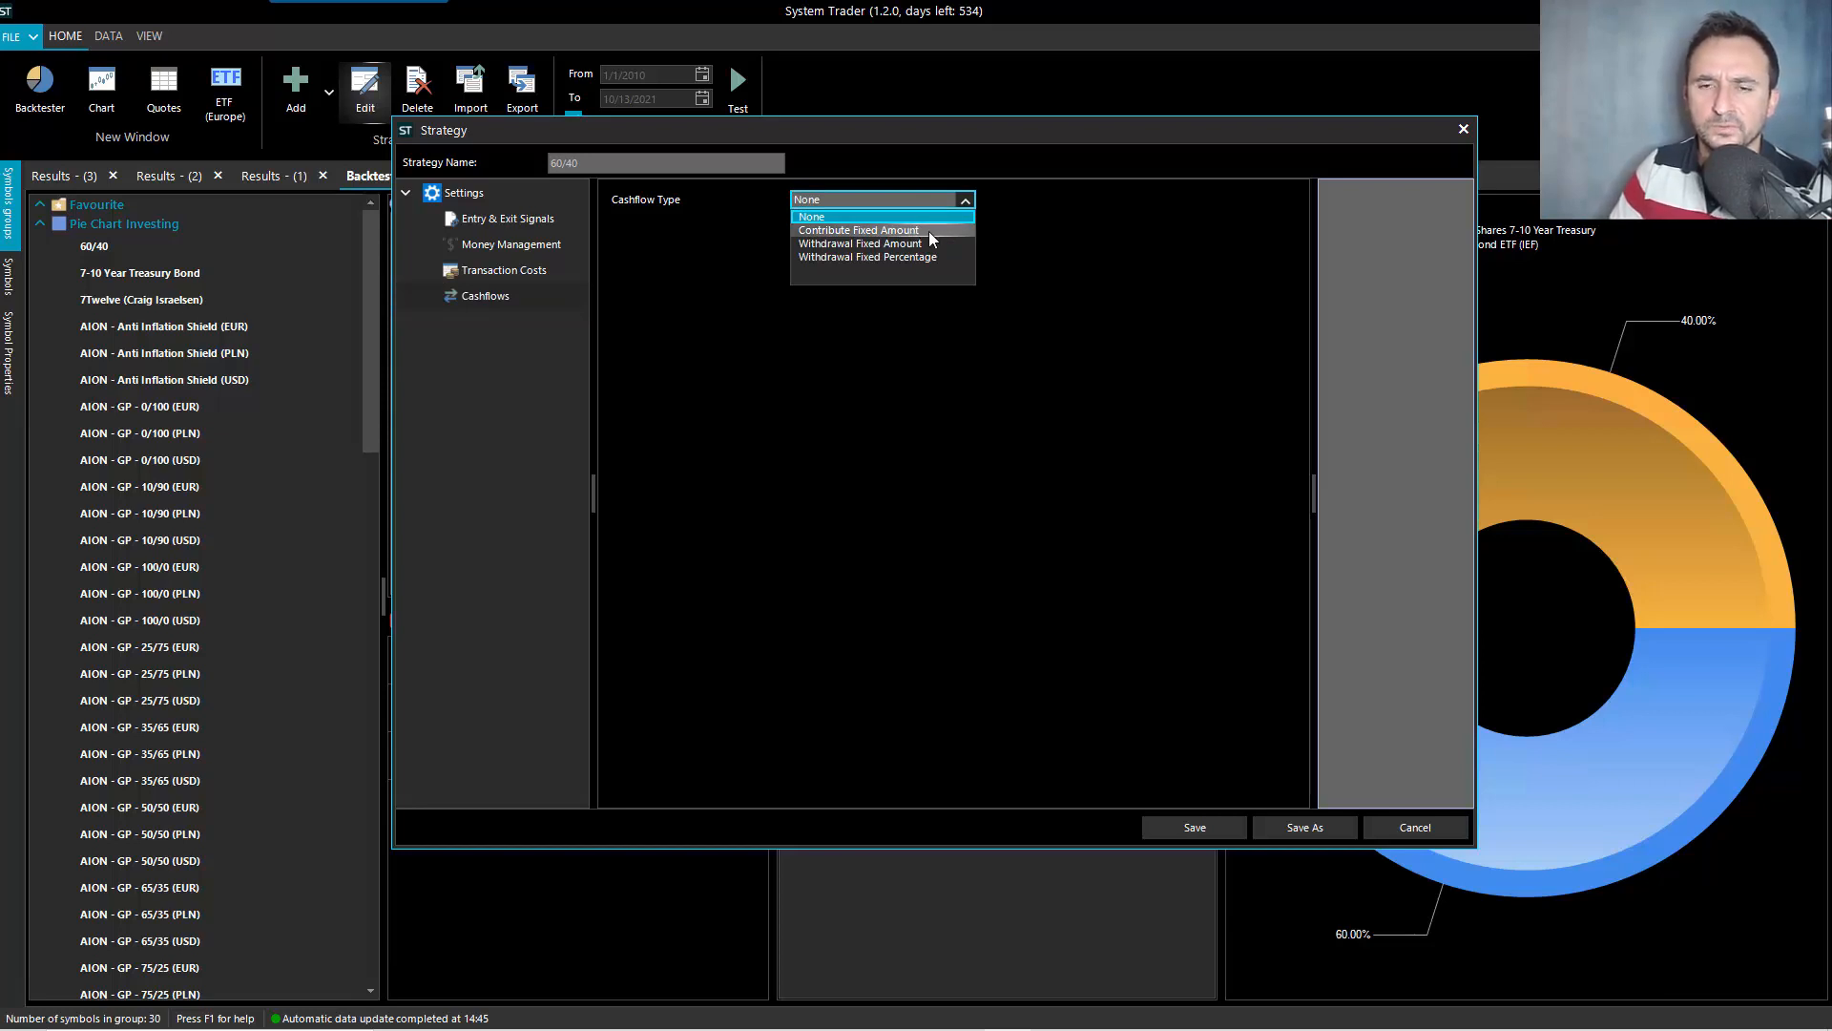
left_click(930, 231)
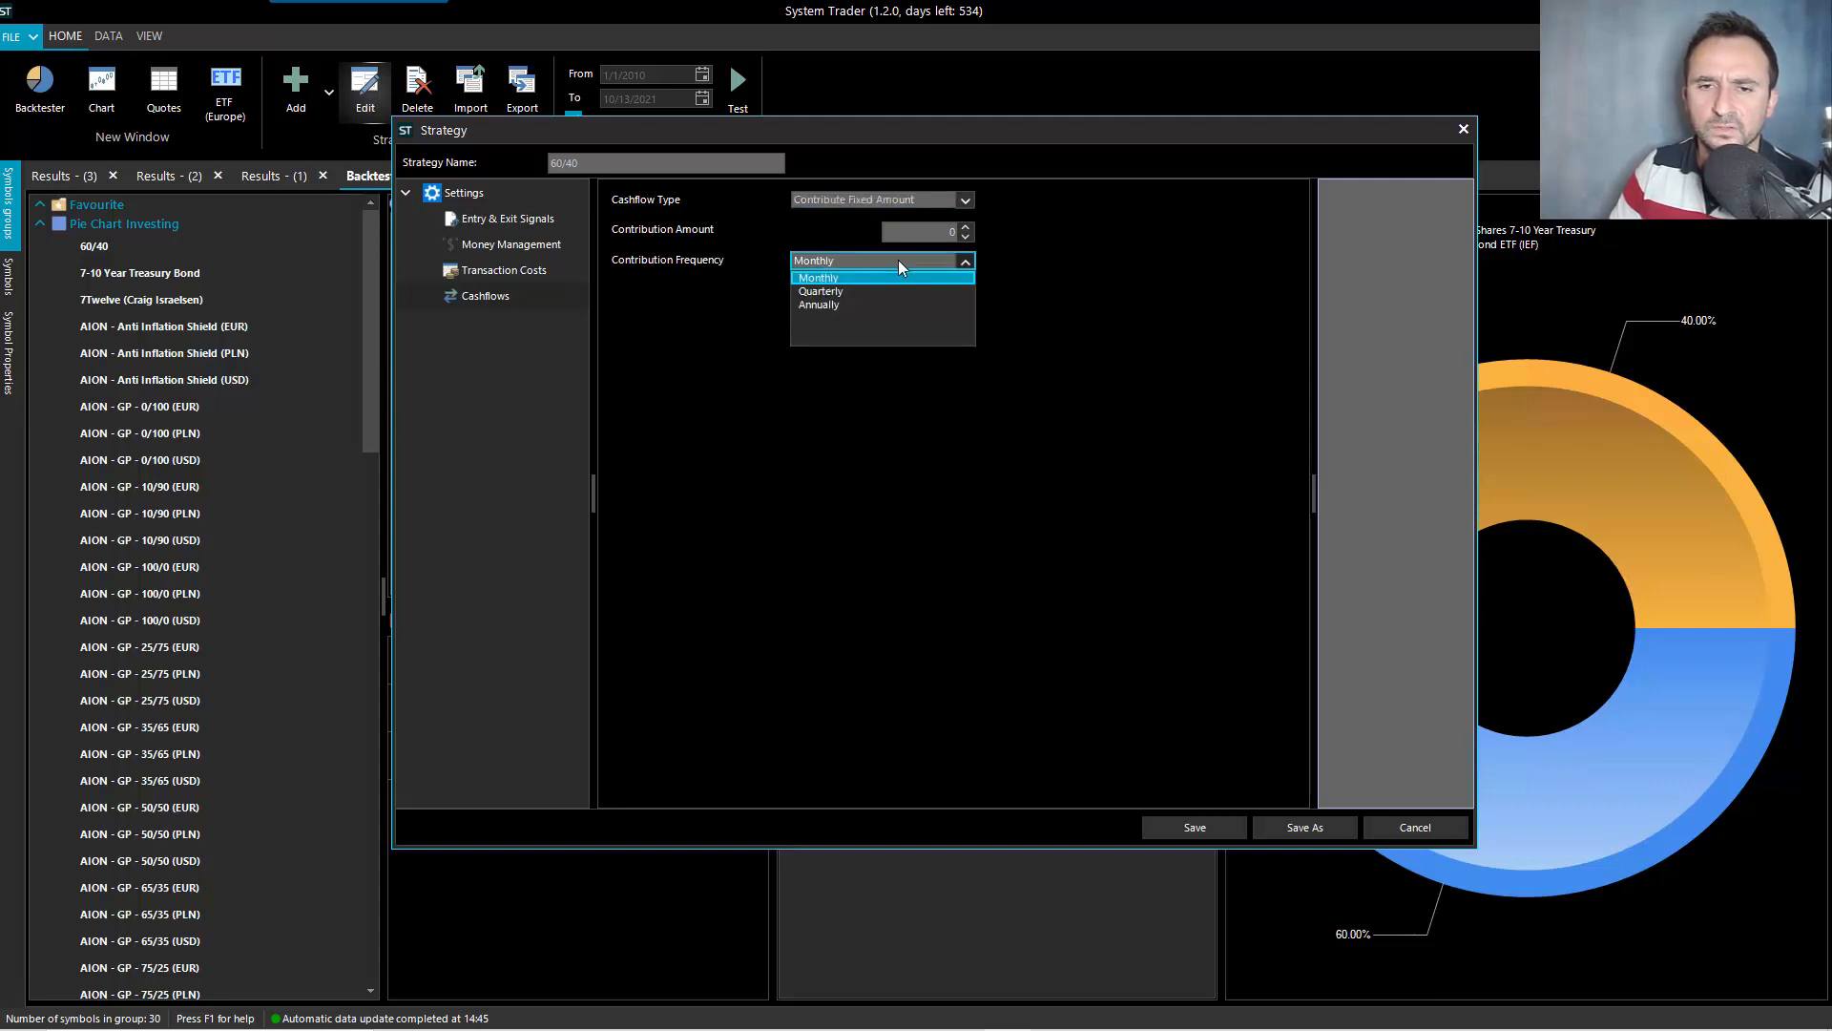
left_click(884, 221)
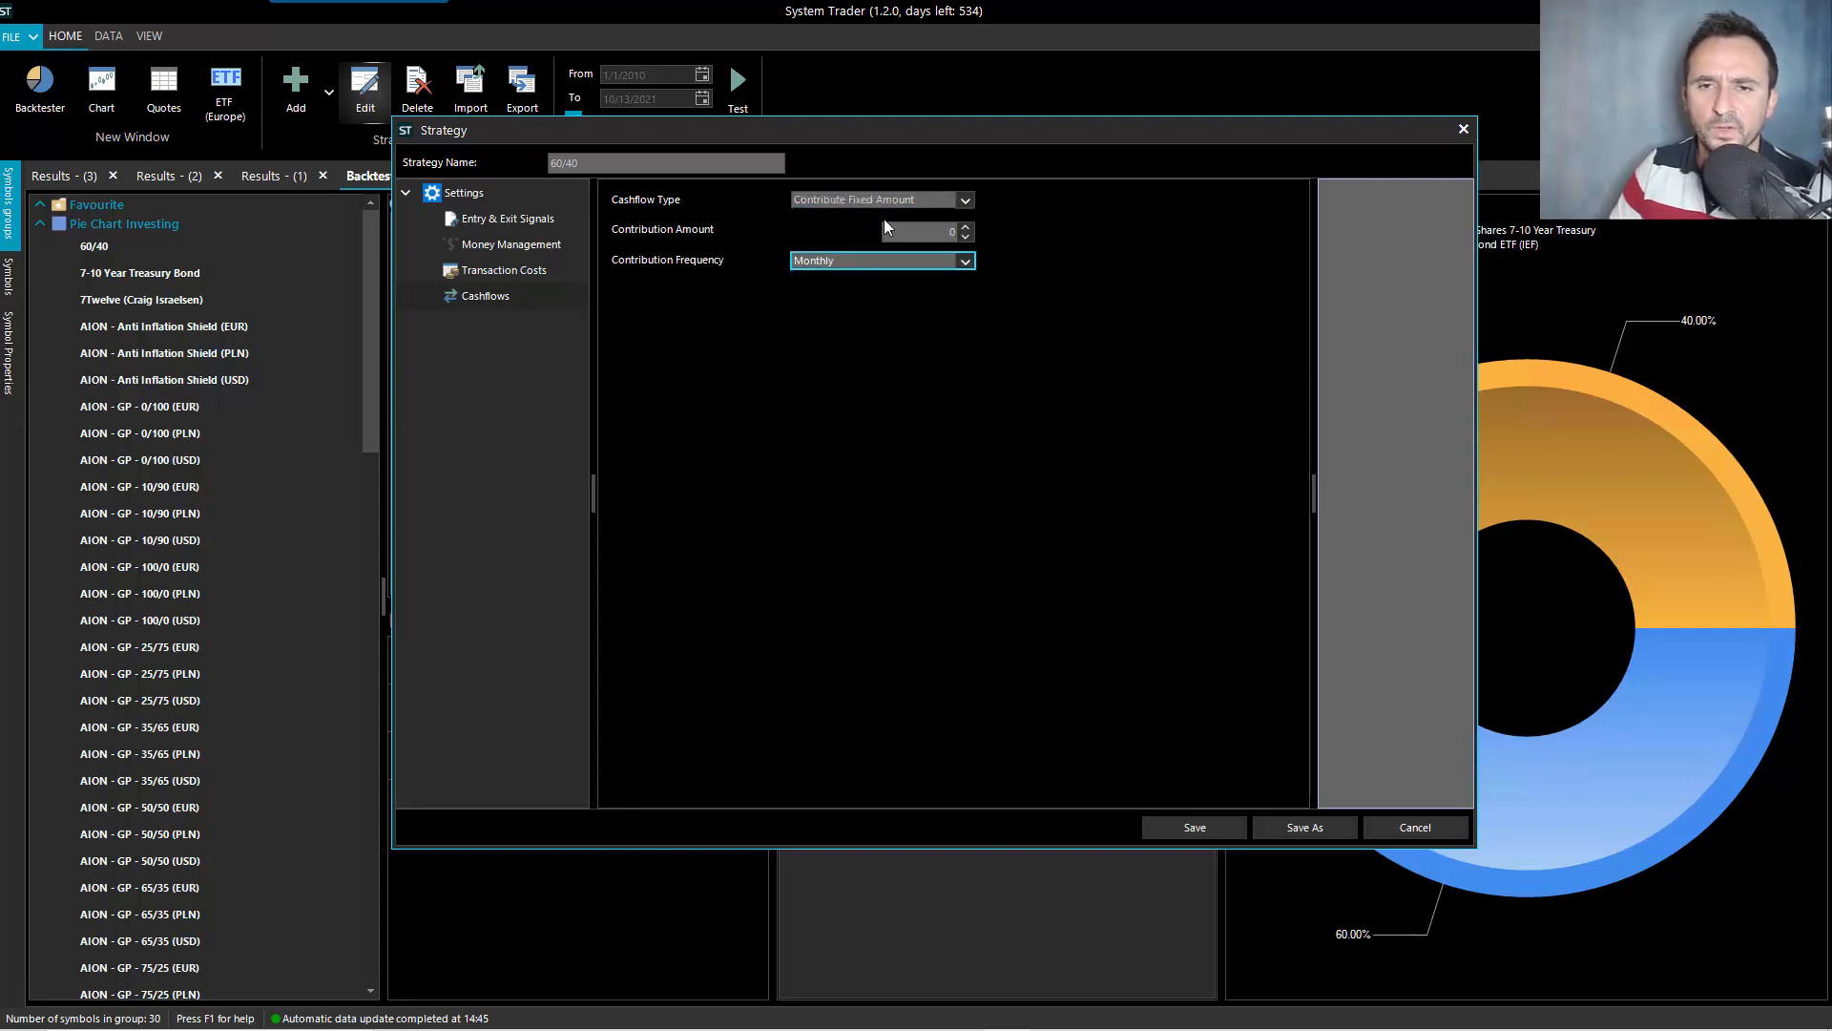
Try the Withdrawal Fixed Amount and Withdrawal Fixed Percentage cashflow types, and close the strategy settings without saving
left_click(879, 201)
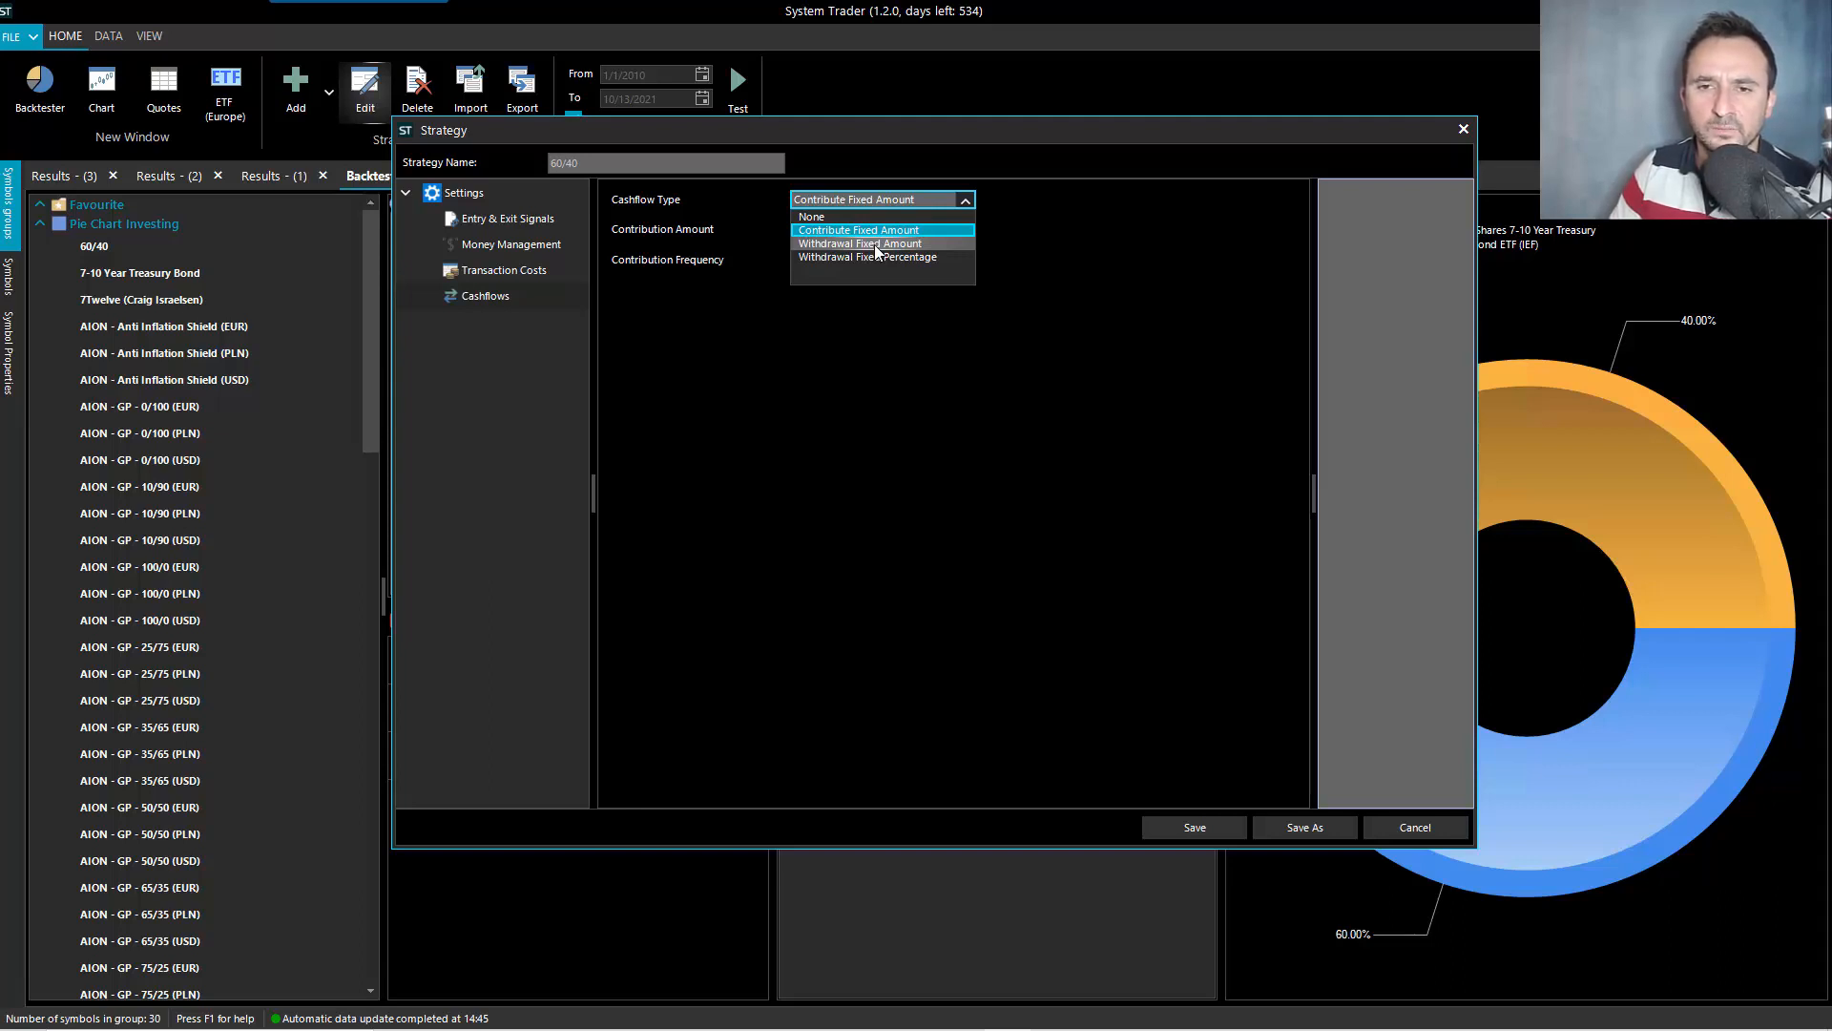
left_click(875, 245)
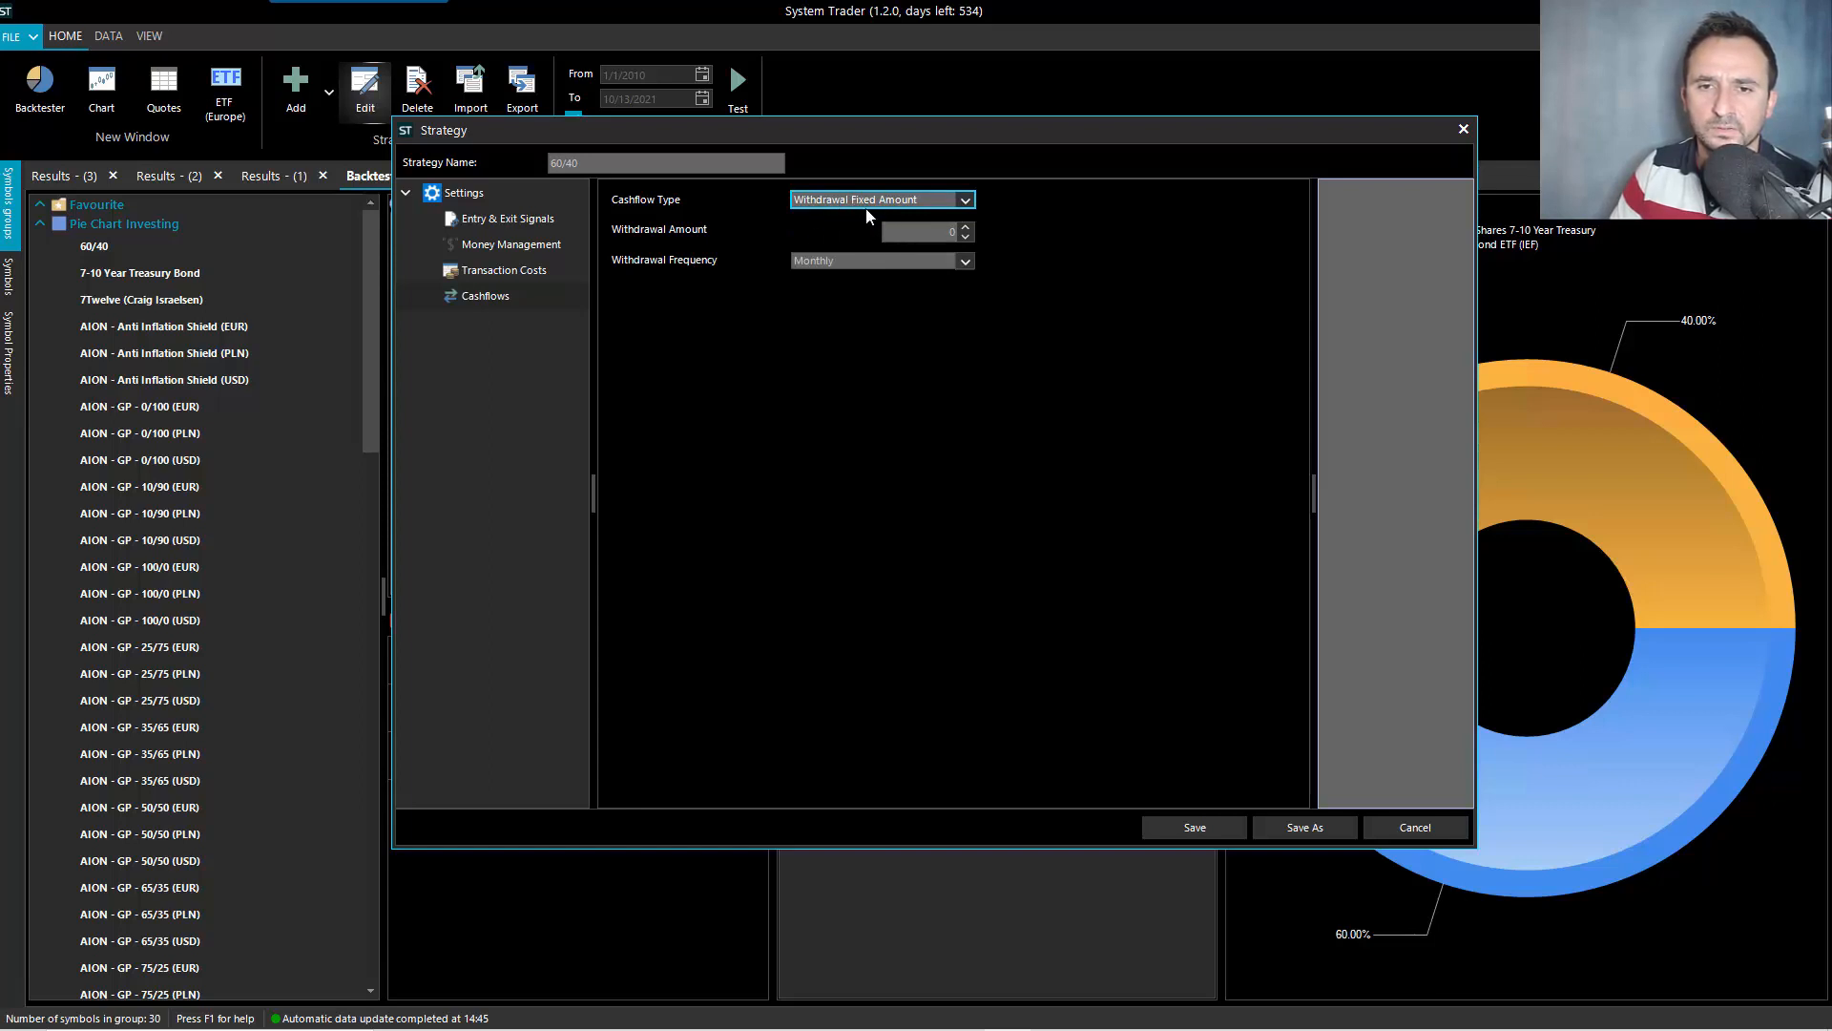
left_click(936, 202)
left_click(906, 257)
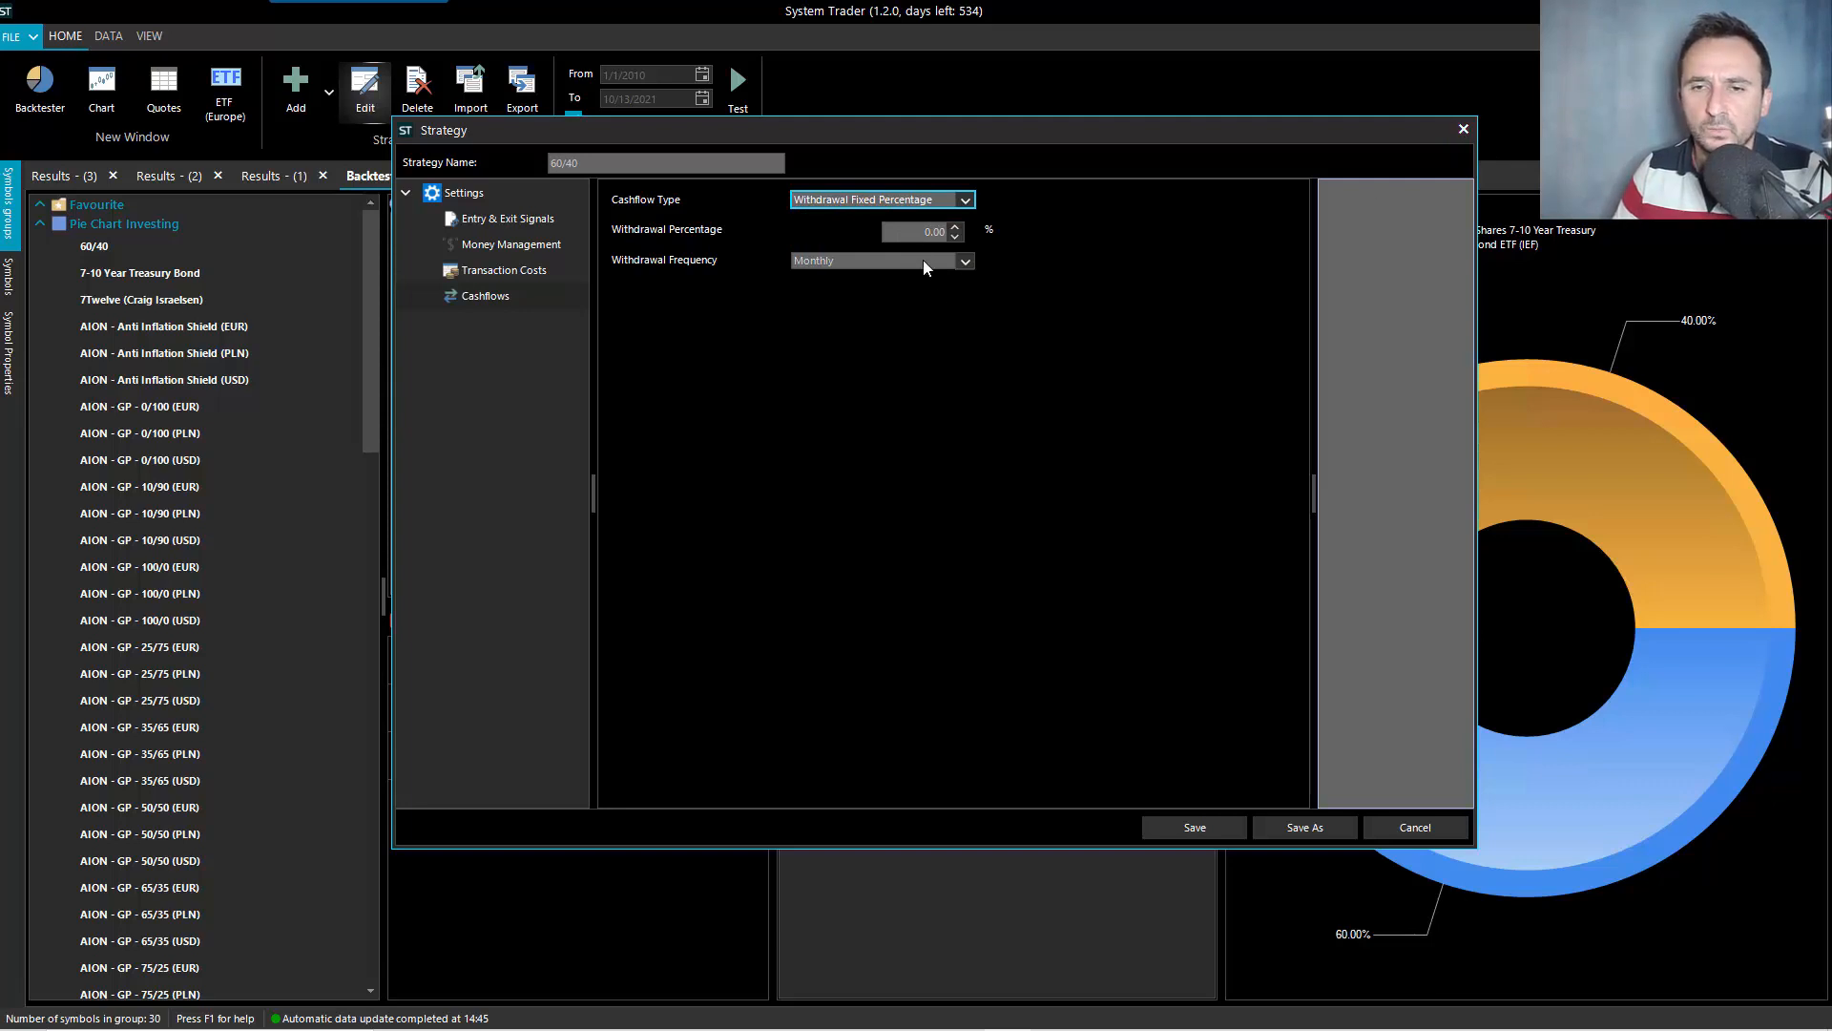
left_click(1461, 130)
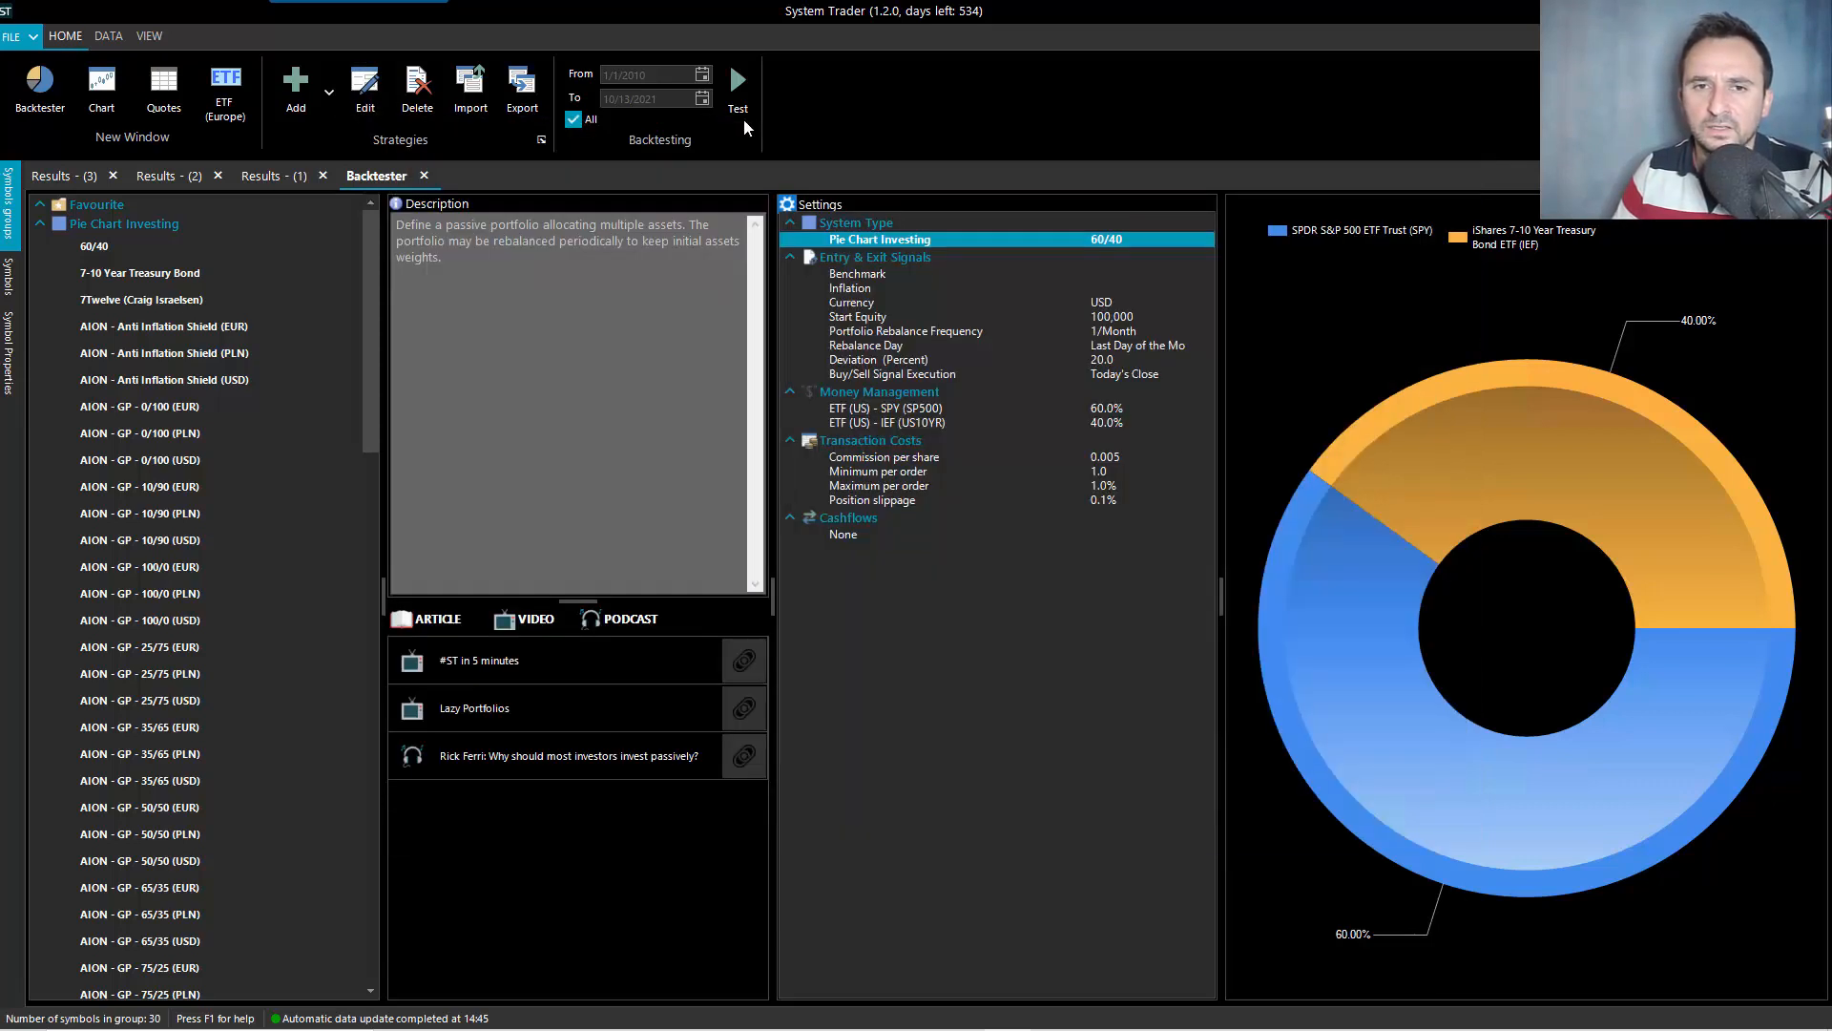